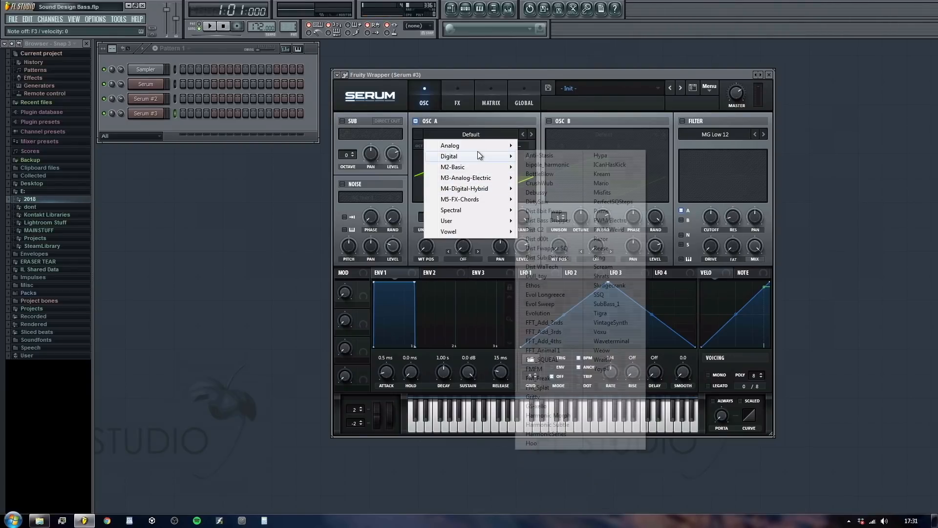
Step: Load the 19-Kangaroo wavetable from the M3-Analog-Electric group into oscillator A
{"action": "left_click", "coordinate": [475, 71]}
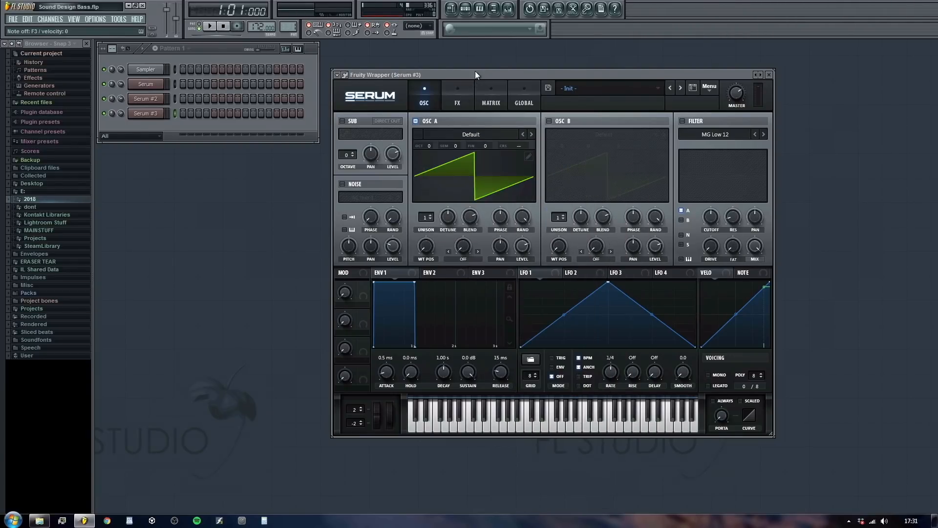
{"action": "left_click_drag", "start_coordinate": [475, 72], "coordinate": [473, 63]}
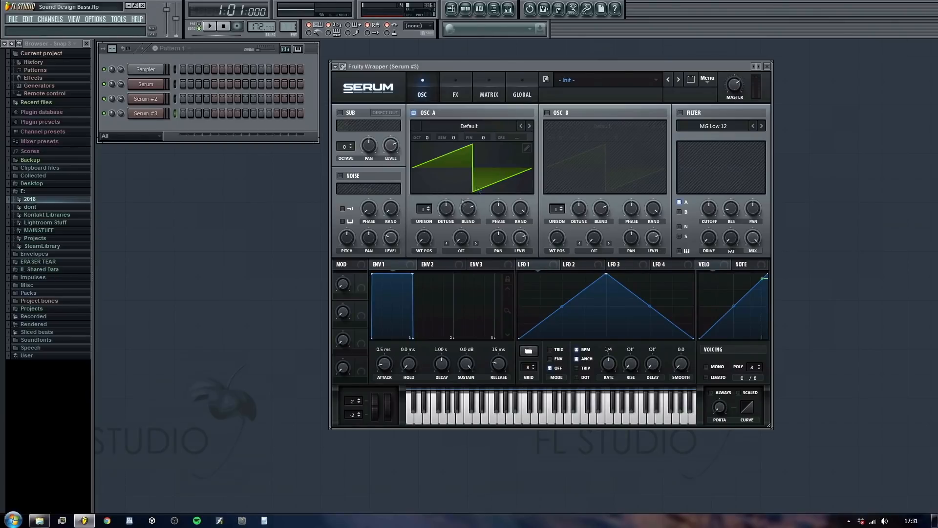
{"action": "left_click", "coordinate": [469, 126]}
{"action": "mouse_move", "coordinate": [473, 174]}
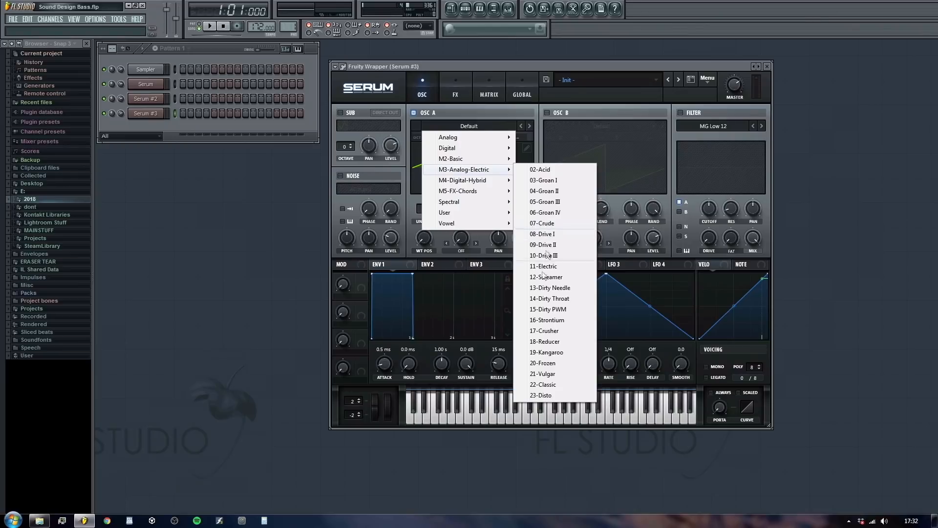
{"action": "left_click", "coordinate": [547, 352]}
Step: Preview the 19-Kangaroo wavetable in the 3D view by sweeping oscillator A's wavetable position, and return to the 2D waveform
{"action": "mouse_move", "coordinate": [424, 238]}
{"action": "left_mouse_down"}
{"action": "mouse_move", "coordinate": [439, 193]}
{"action": "mouse_move", "coordinate": [430, 246]}
{"action": "left_mouse_up"}
{"action": "left_click", "coordinate": [470, 171]}
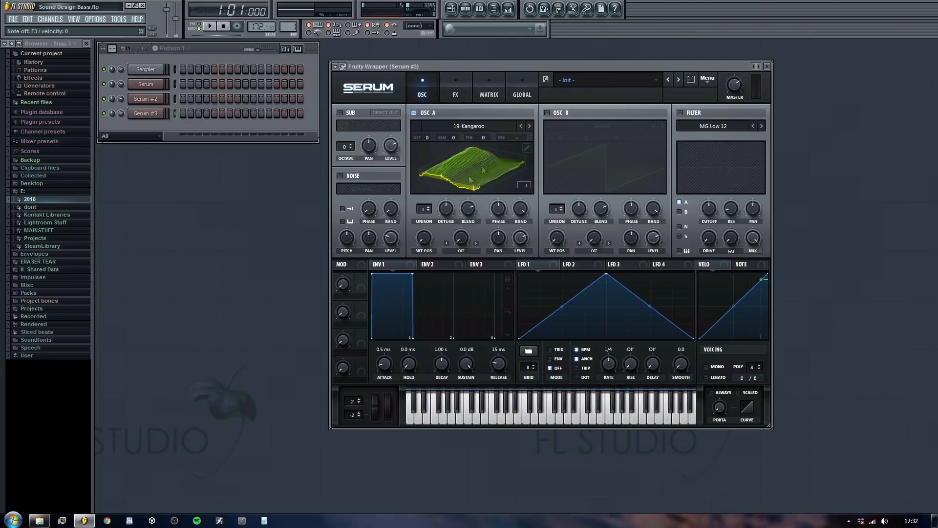
{"action": "left_click_drag", "start_coordinate": [423, 241], "coordinate": [445, 154]}
{"action": "left_click", "coordinate": [445, 161]}
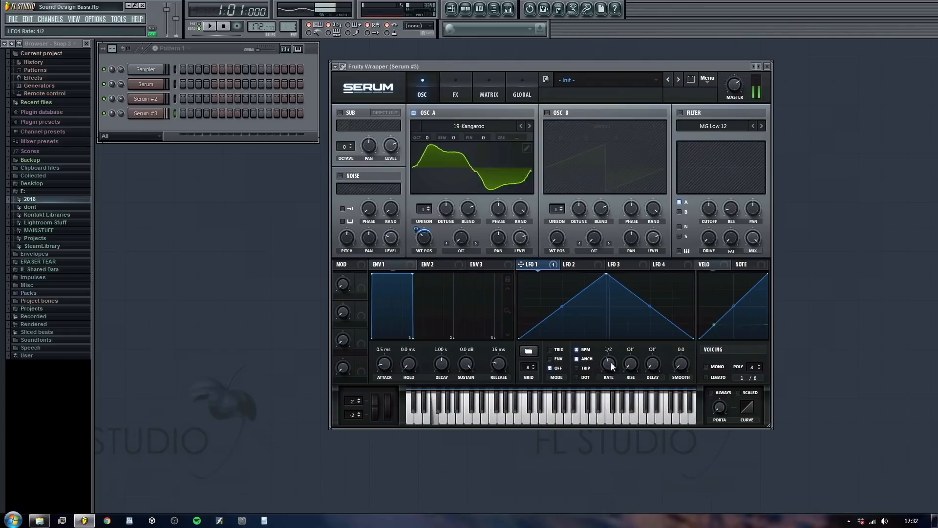
Step: Run LFO 1 without BPM sync at 0.8 Hz, and set oscillator A's wavetable position to about 95 and its octave to -1
{"action": "left_click", "coordinate": [577, 349]}
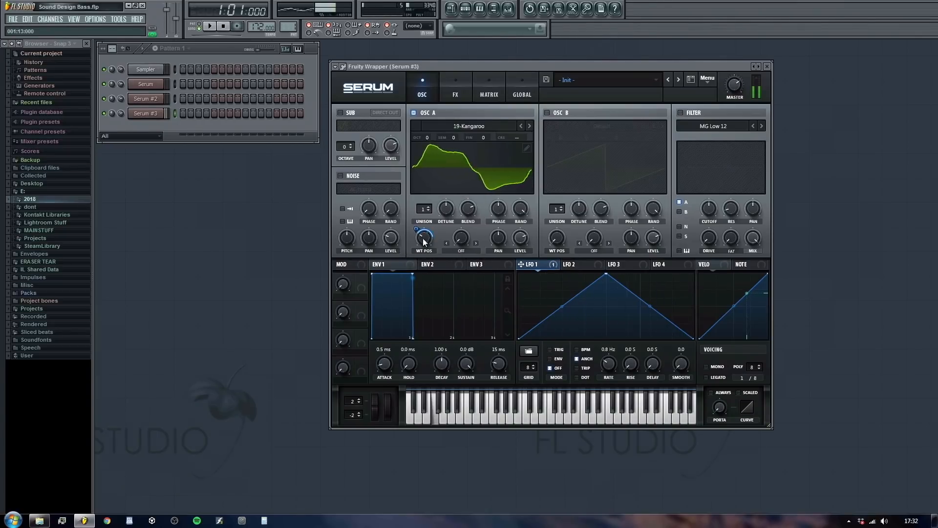
{"action": "mouse_move", "coordinate": [431, 240]}
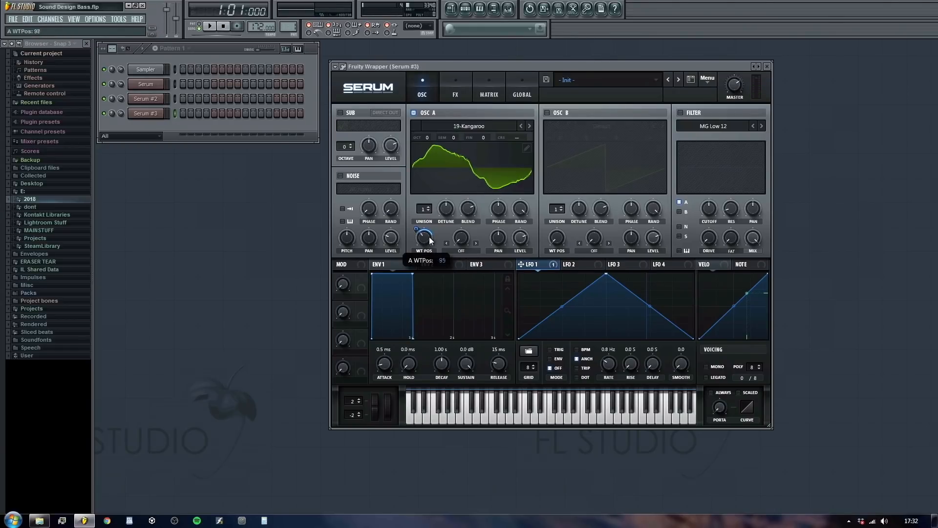
{"action": "left_click_drag", "start_coordinate": [429, 237], "coordinate": [430, 236]}
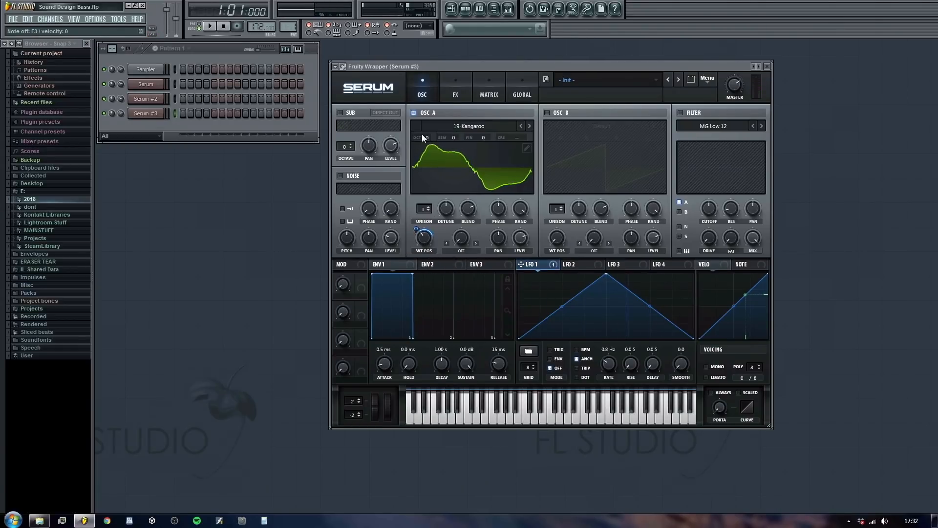
{"action": "left_click_drag", "start_coordinate": [424, 137], "coordinate": [426, 148]}
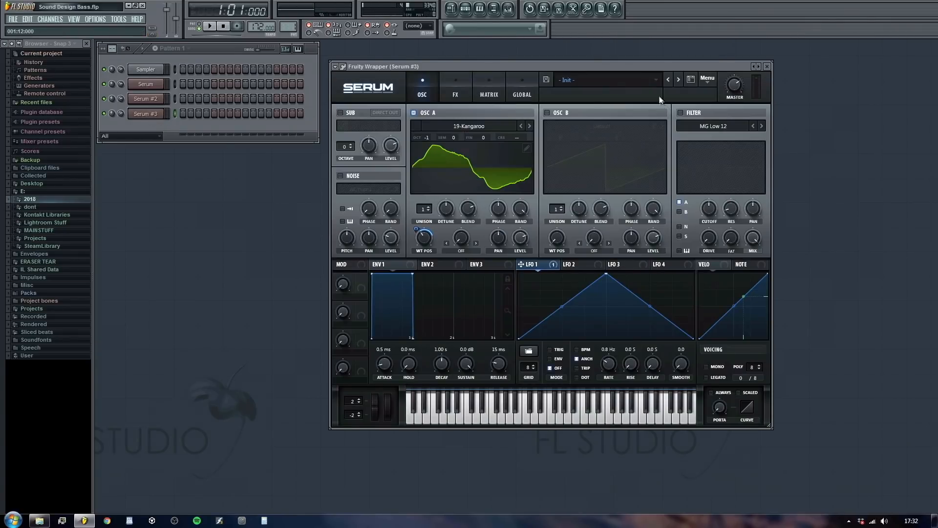
Step: Load Fruity Parametric EQ 2 into the second effect slot of mixer insert 10 and arrange its window for viewing the bass spectrum
{"action": "left_click_drag", "start_coordinate": [653, 70], "coordinate": [676, 121]}
{"action": "double_click", "coordinate": [607, 112]}
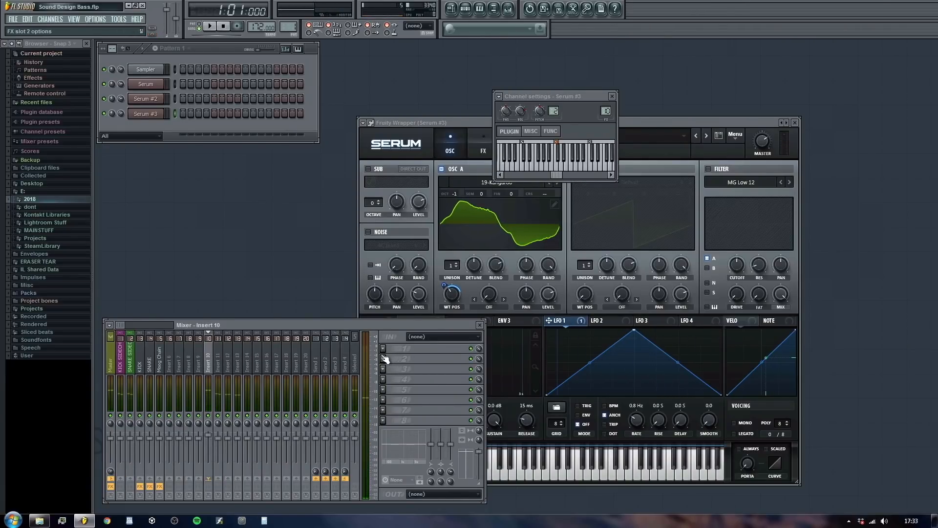
{"action": "left_click", "coordinate": [399, 348]}
{"action": "left_click", "coordinate": [496, 354]}
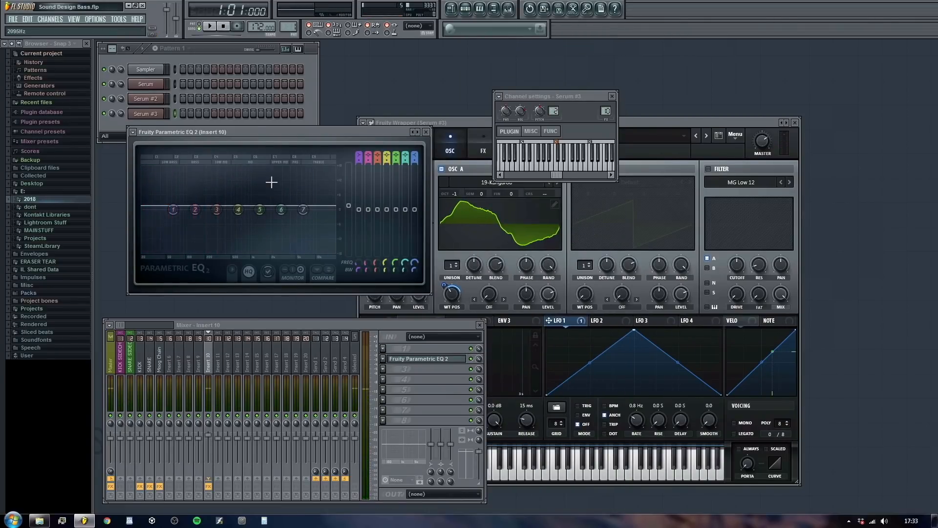
{"action": "left_click_drag", "start_coordinate": [322, 133], "coordinate": [303, 160]}
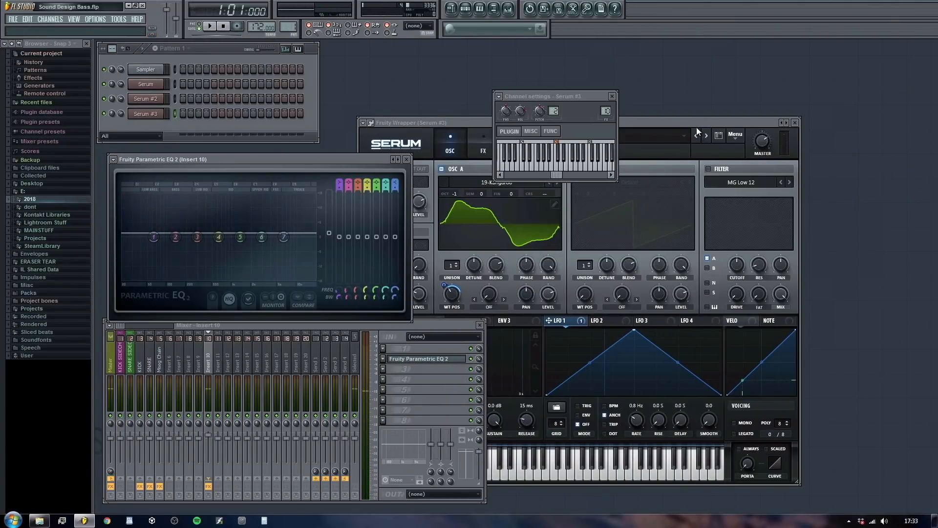
Step: Enable Serum's Hyper/Dimension effect with unison at 3, and adjust the Hyper detune and rate
{"action": "left_click_drag", "start_coordinate": [698, 128], "coordinate": [746, 94]}
{"action": "left_click", "coordinate": [530, 118]}
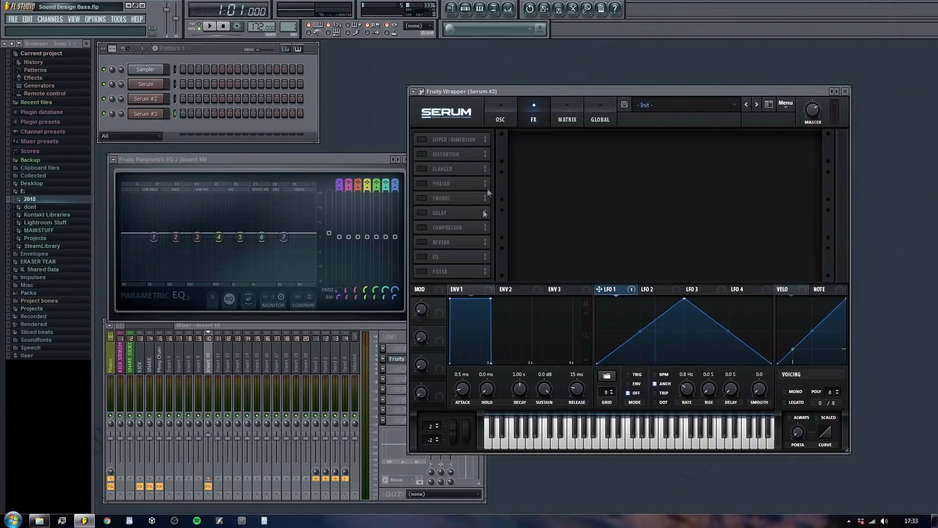
{"action": "left_click", "coordinate": [500, 119]}
{"action": "left_click", "coordinate": [534, 112]}
{"action": "left_click", "coordinate": [422, 140]}
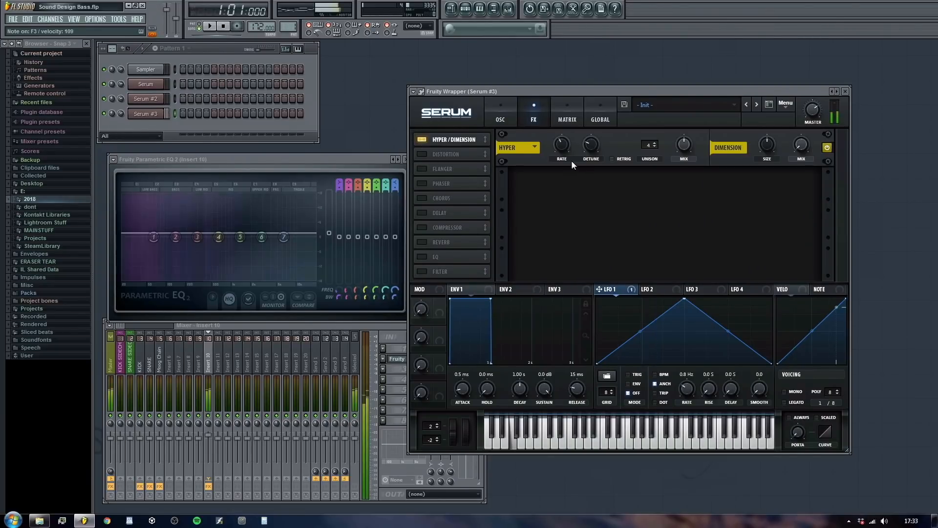
{"action": "left_click_drag", "start_coordinate": [592, 146], "coordinate": [593, 149]}
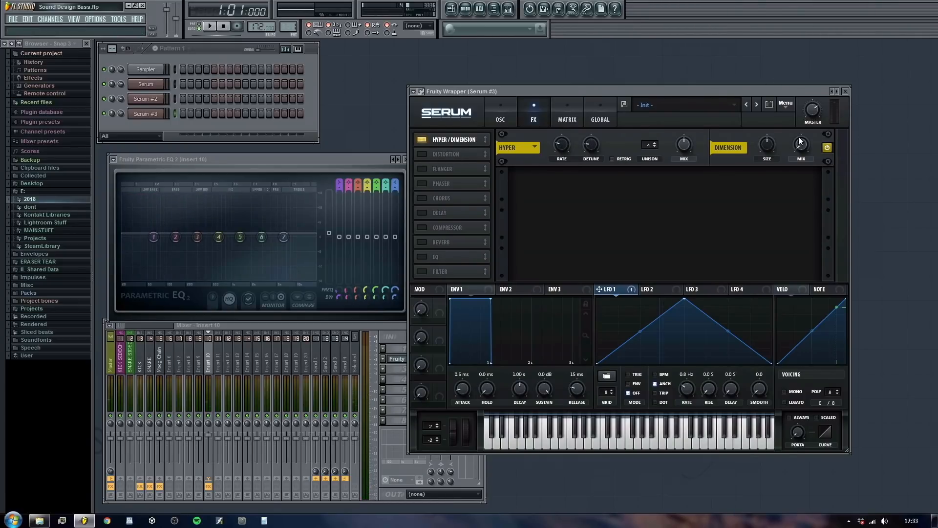
{"action": "left_click_drag", "start_coordinate": [648, 151], "coordinate": [649, 164]}
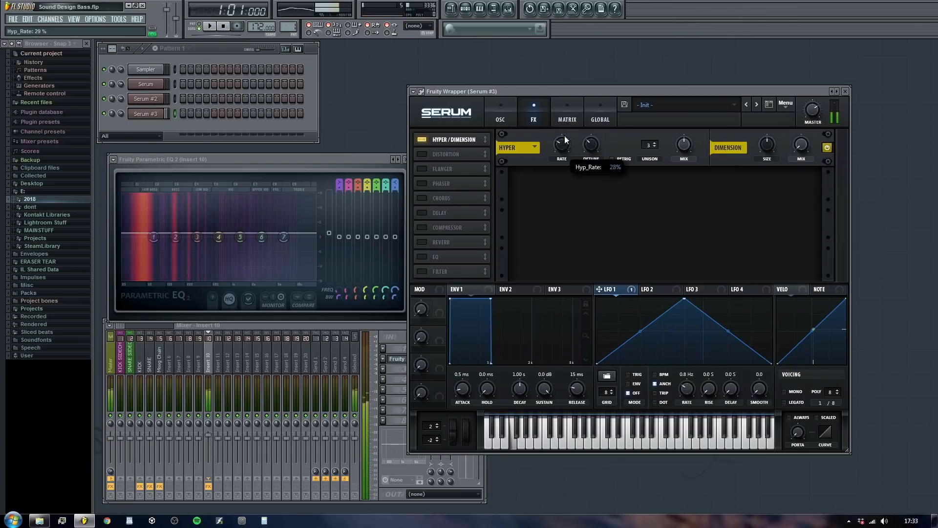
{"action": "left_click_drag", "start_coordinate": [567, 139], "coordinate": [567, 148]}
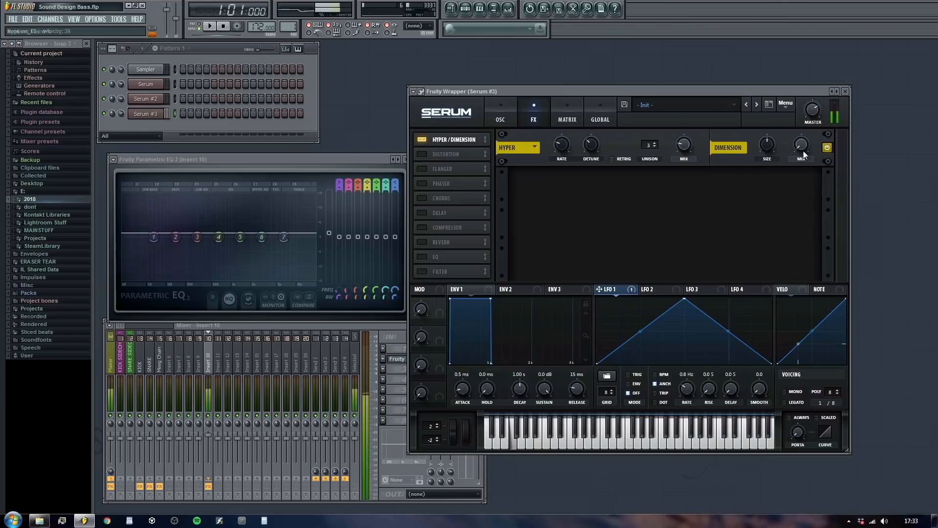
Step: Enable the Tube distortion with drive at 58%, and switch LFO 1 to ENV mode with its peak moved earlier
{"action": "left_click", "coordinate": [441, 156]}
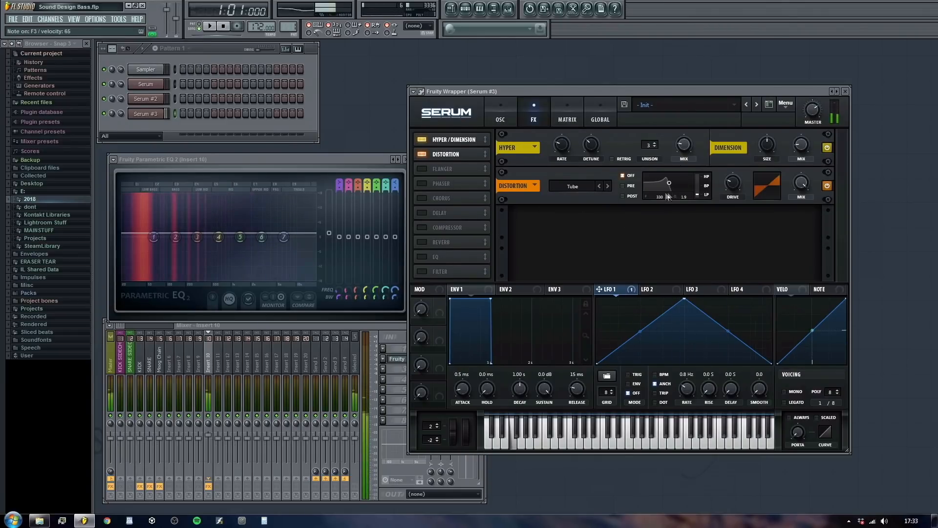
{"action": "left_click_drag", "start_coordinate": [743, 188], "coordinate": [744, 160]}
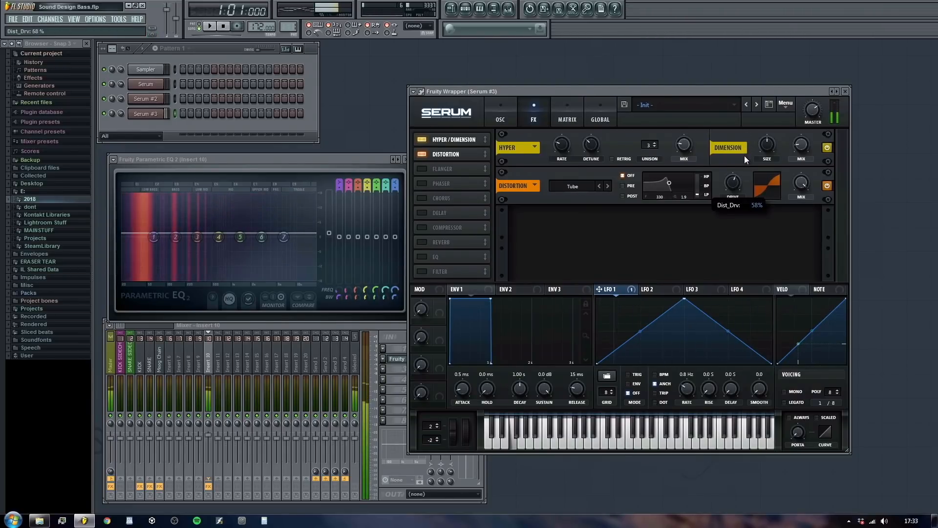
{"action": "left_click", "coordinate": [629, 384]}
{"action": "left_click_drag", "start_coordinate": [683, 300], "coordinate": [624, 286]}
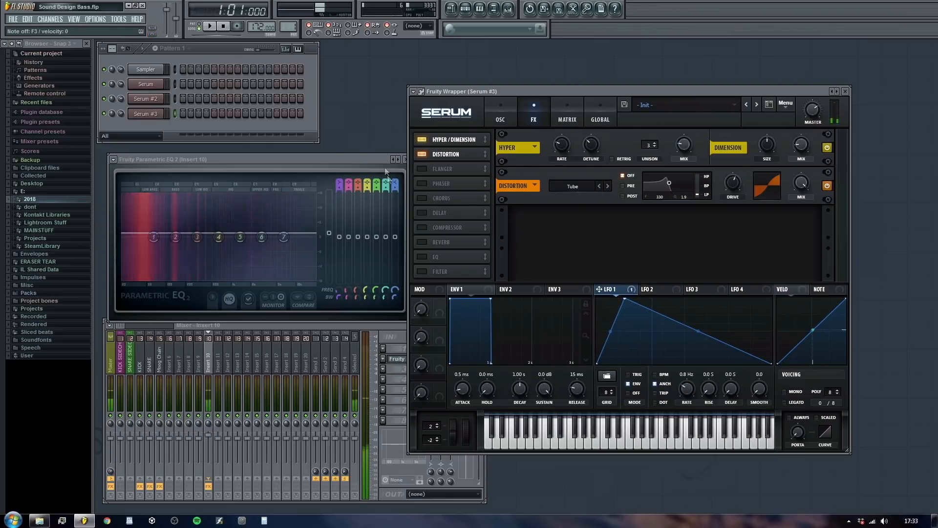
Step: Enable the Compressor and Filter effects, and place the Filter ahead of the Compressor in the effects chain
{"action": "left_click", "coordinate": [422, 228]}
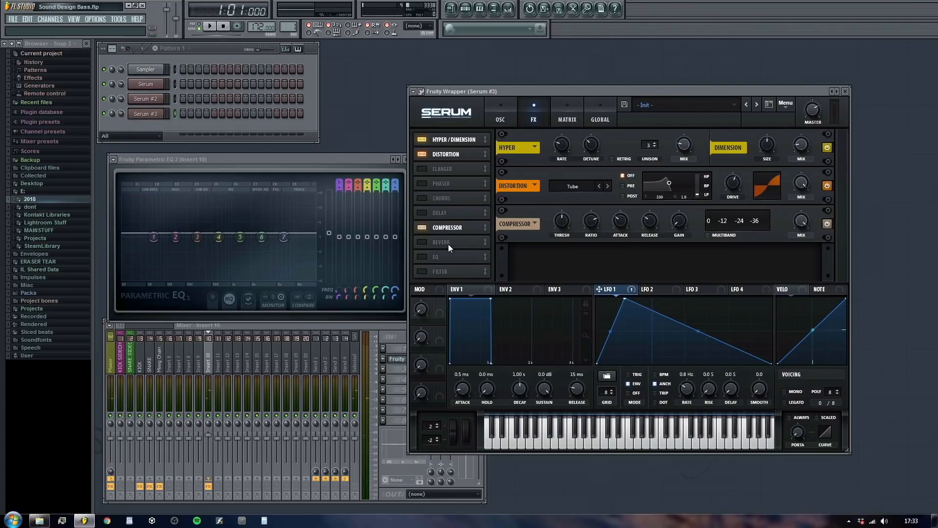
{"action": "left_click", "coordinate": [422, 271]}
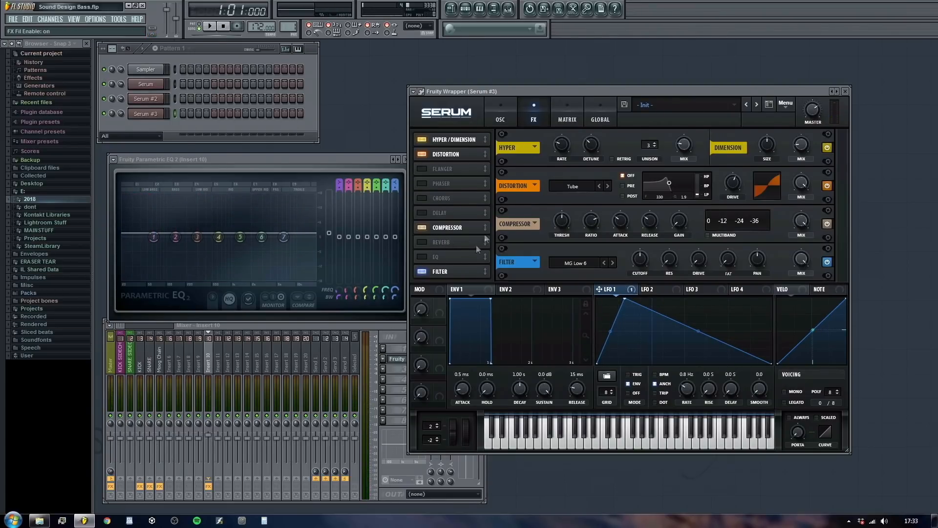
{"action": "left_click_drag", "start_coordinate": [440, 271], "coordinate": [419, 209]}
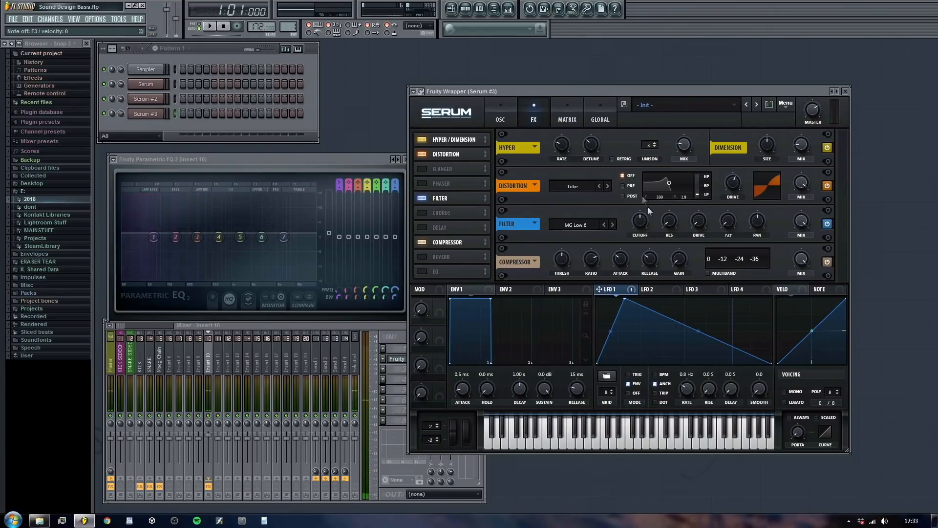
Step: Set the effects filter type to Reverb and modulate its cutoff with LFO 1, adjusting the modulation amount and base cutoff
{"action": "left_click", "coordinate": [577, 227]}
{"action": "mouse_move", "coordinate": [586, 263]}
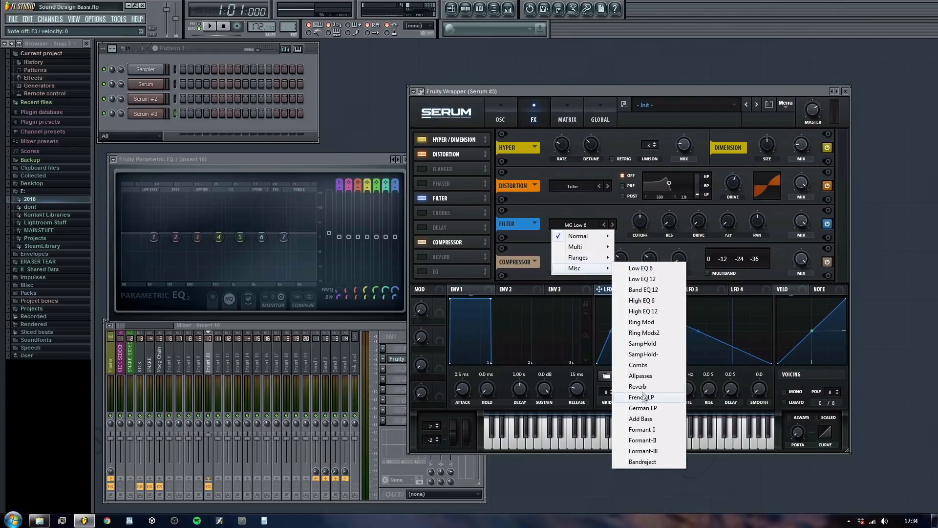
{"action": "left_click", "coordinate": [637, 387]}
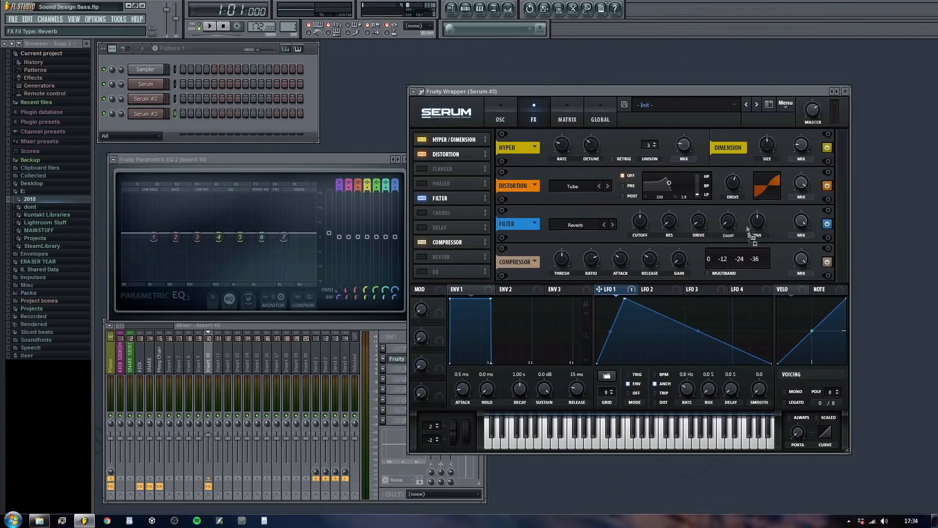
{"action": "left_click_drag", "start_coordinate": [636, 214], "coordinate": [638, 216]}
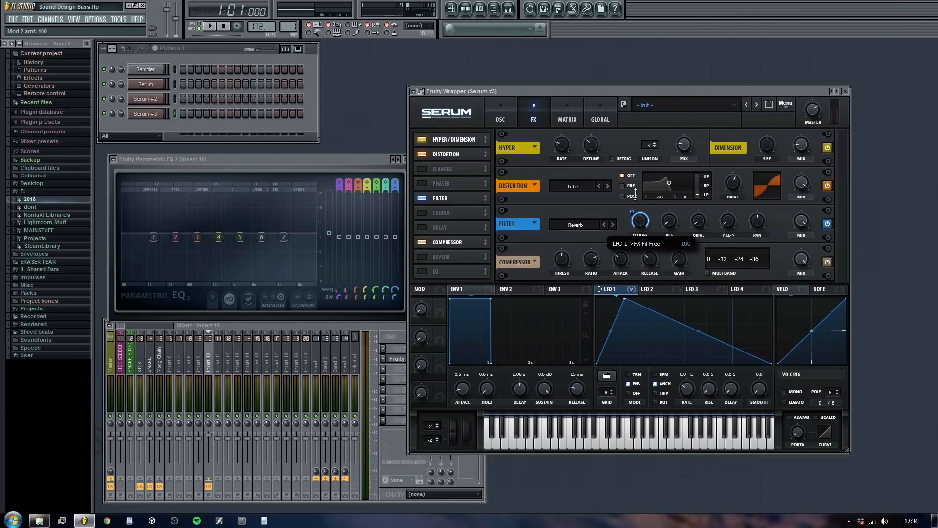
{"action": "left_click_drag", "start_coordinate": [640, 252], "coordinate": [639, 256]}
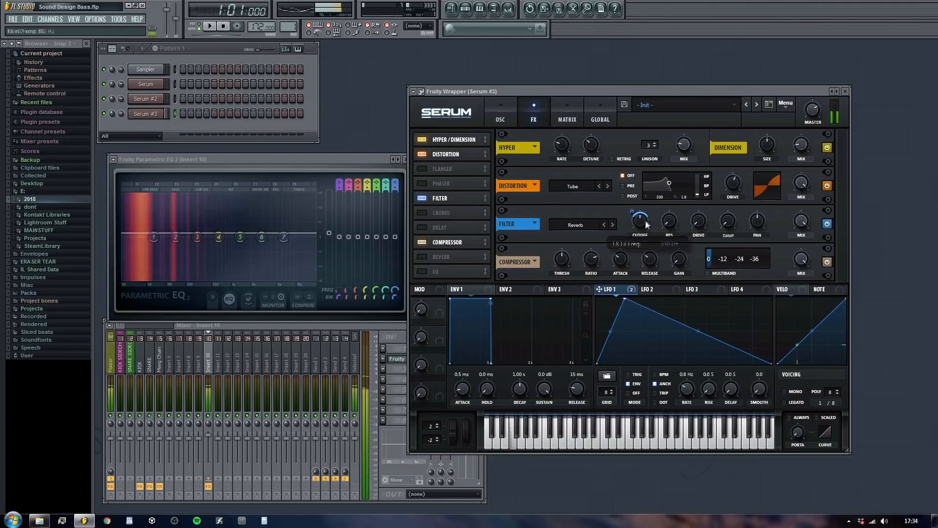
{"action": "left_click_drag", "start_coordinate": [645, 222], "coordinate": [650, 197]}
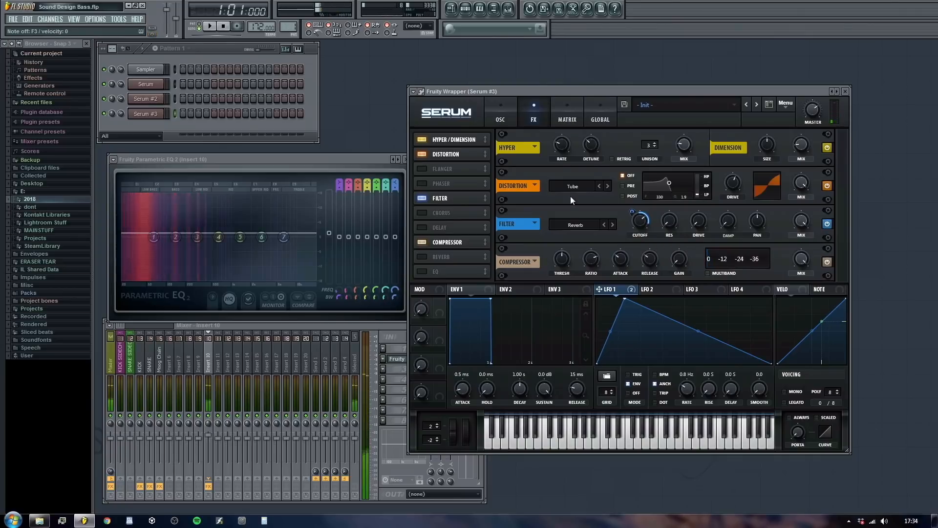
Step: Review the Misc types available for the effects filter, keeping Reverb selected
{"action": "left_click", "coordinate": [576, 228]}
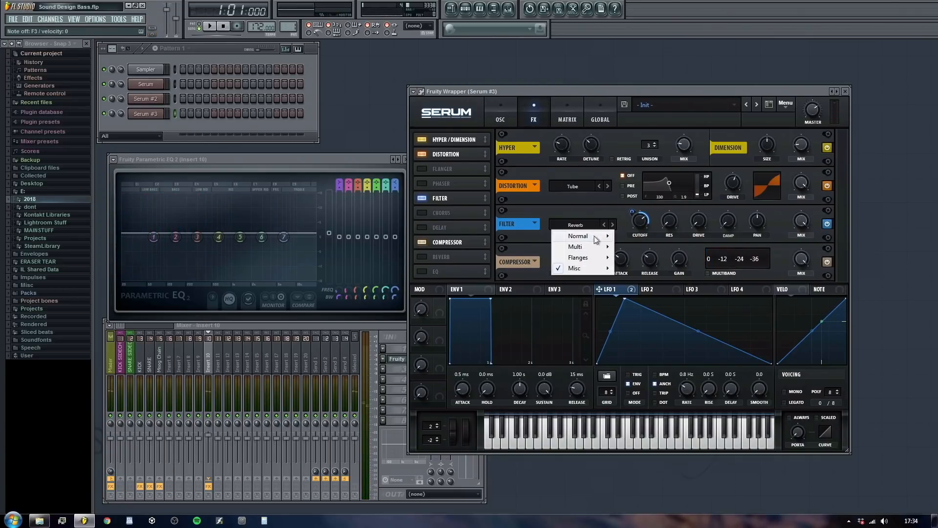
{"action": "mouse_move", "coordinate": [584, 272]}
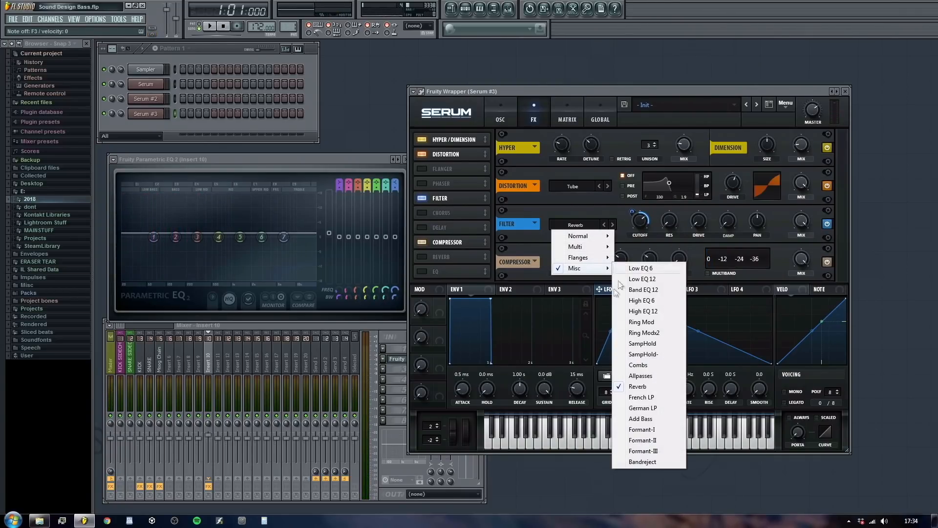
{"action": "left_click", "coordinate": [643, 388]}
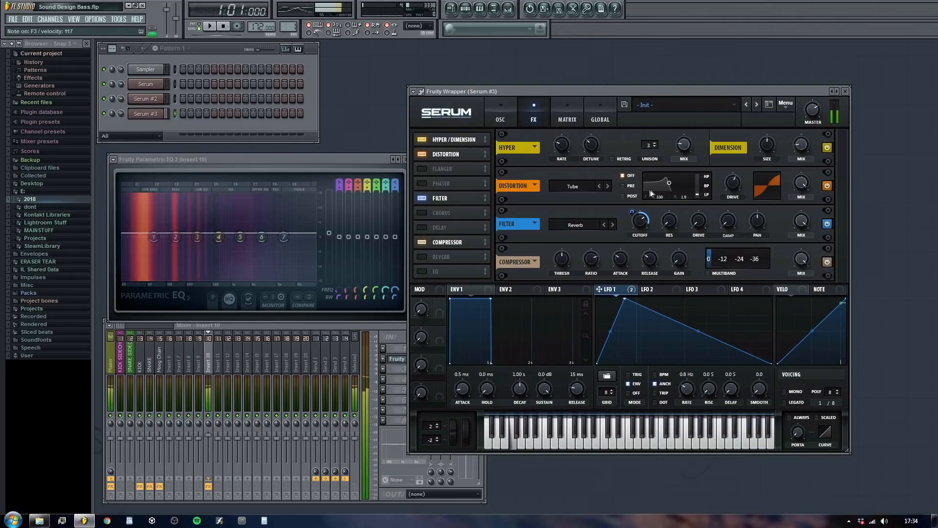
Step: Fine-tune the Reverb filter's LFO 1 modulation amount, drive and cutoff (about 1514 Hz), and set LFO 1's rate to 2.7 Hz
{"action": "left_click_drag", "start_coordinate": [633, 215], "coordinate": [632, 269]}
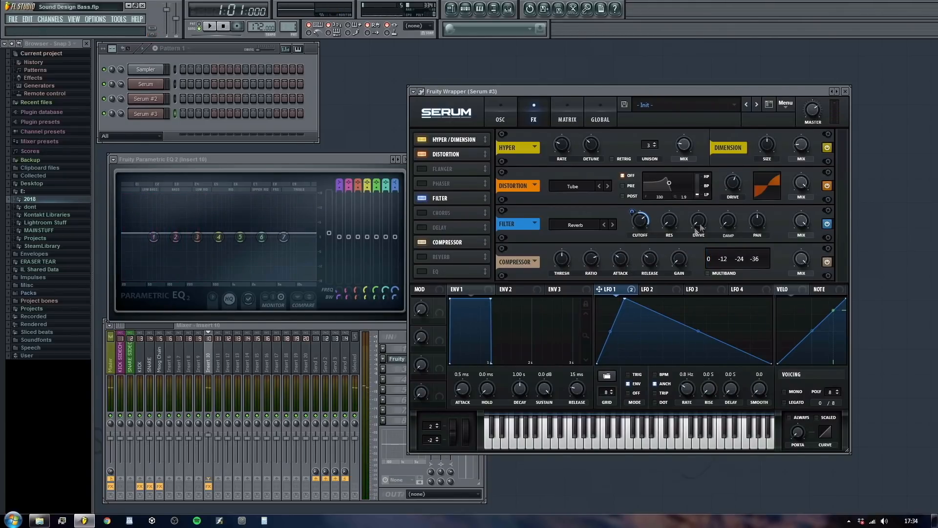
{"action": "left_click_drag", "start_coordinate": [696, 229], "coordinate": [698, 217]}
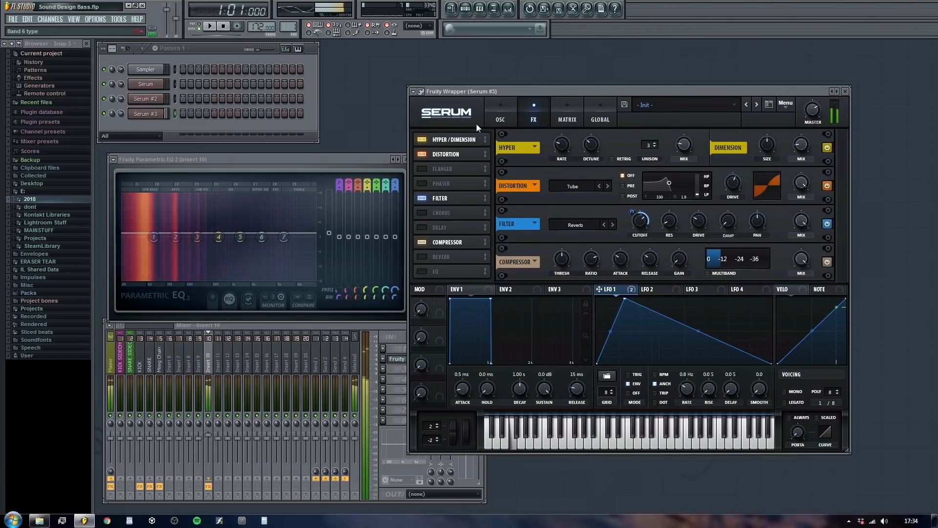
{"action": "mouse_move", "coordinate": [649, 227]}
{"action": "left_mouse_down"}
{"action": "mouse_move", "coordinate": [647, 247]}
{"action": "mouse_move", "coordinate": [648, 221]}
{"action": "left_mouse_up"}
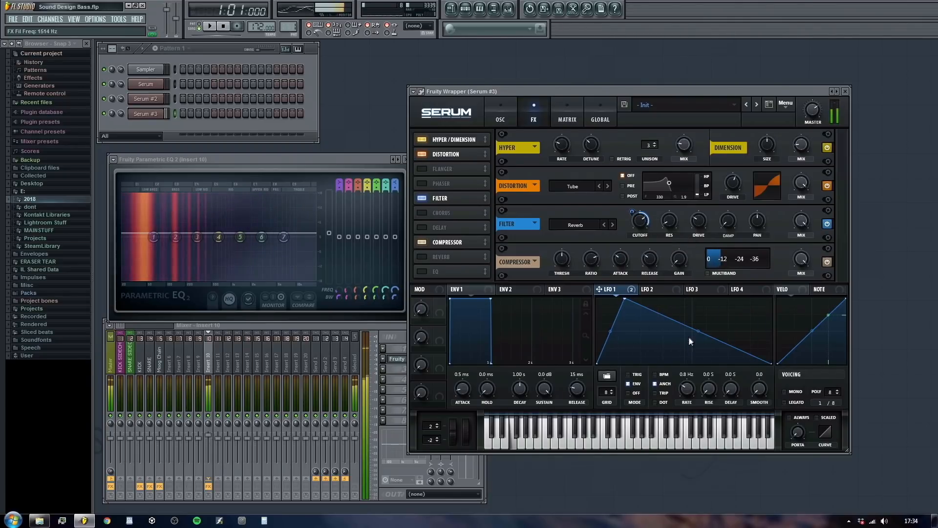
{"action": "left_click_drag", "start_coordinate": [686, 396], "coordinate": [686, 386]}
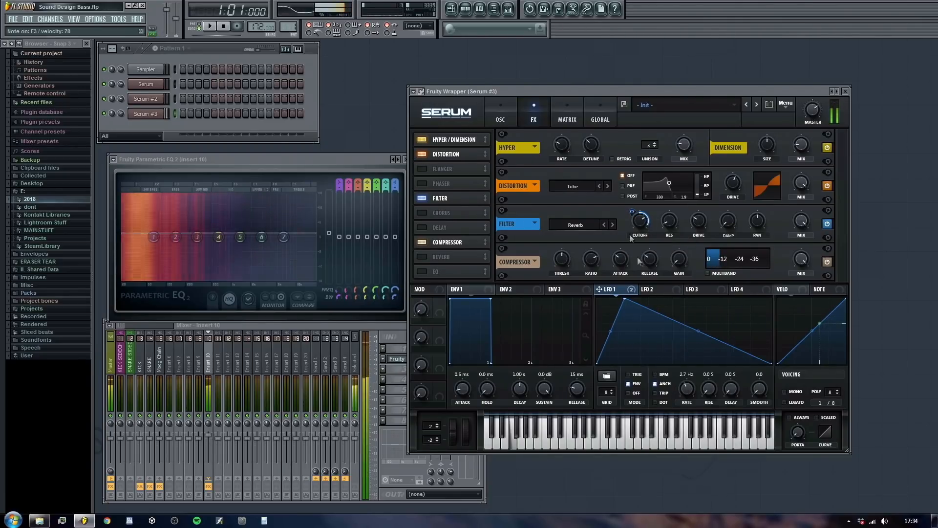
Step: Reshape LFO 1's envelope by moving its peak earlier and slightly lower, and bow the decay curve outward
{"action": "left_click_drag", "start_coordinate": [623, 309], "coordinate": [610, 316]}
{"action": "left_click_drag", "start_coordinate": [689, 342], "coordinate": [689, 336]}
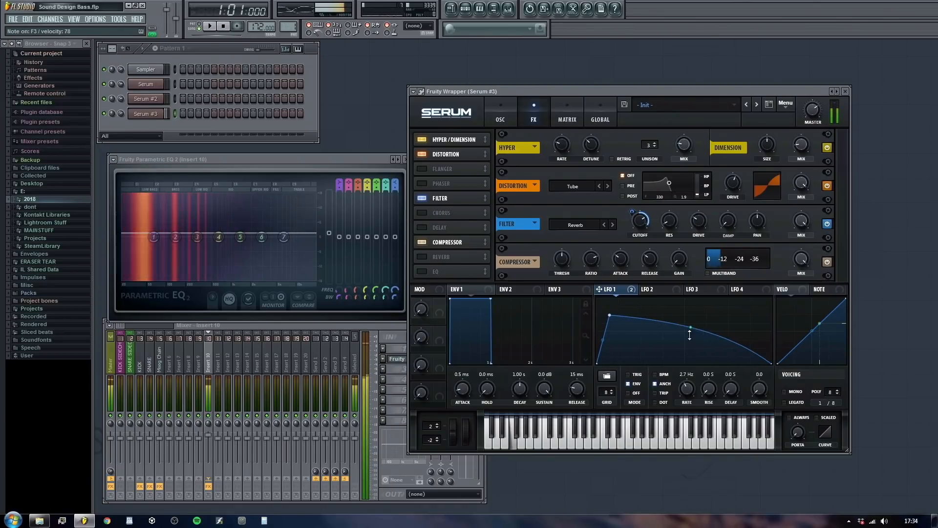
Step: Load the 19-Kangaroo wavetable into oscillator B
{"action": "left_click", "coordinate": [500, 120]}
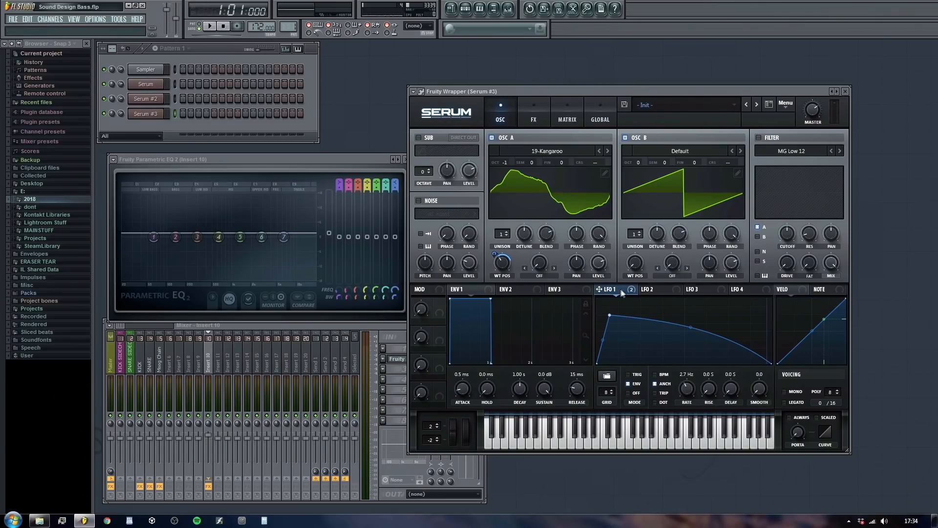
{"action": "left_click", "coordinate": [684, 158]}
{"action": "mouse_move", "coordinate": [680, 216]}
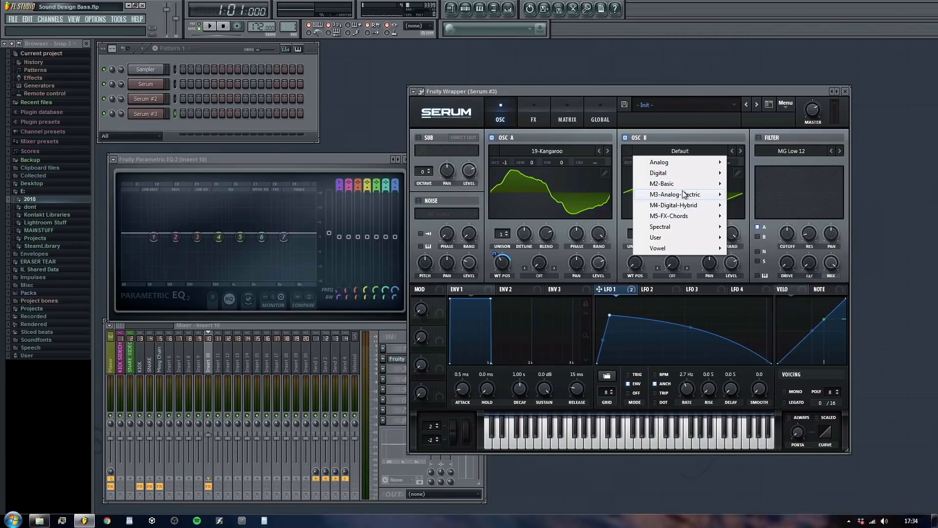
{"action": "mouse_move", "coordinate": [685, 194]}
{"action": "left_click", "coordinate": [759, 378]}
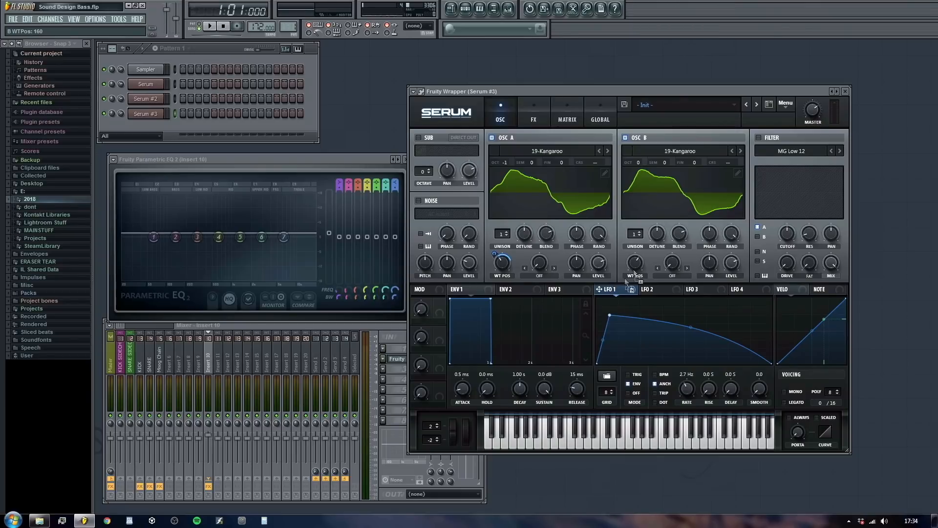
Step: Modulate oscillator B's wavetable position with LFO 1, set its octave to -1 and adjust the base position to about 146
{"action": "left_click_drag", "start_coordinate": [640, 262], "coordinate": [640, 264]}
{"action": "mouse_move", "coordinate": [631, 275]}
{"action": "left_mouse_down"}
{"action": "mouse_move", "coordinate": [634, 264]}
{"action": "mouse_move", "coordinate": [633, 275]}
{"action": "left_mouse_up"}
{"action": "left_click_drag", "start_coordinate": [640, 162], "coordinate": [640, 176]}
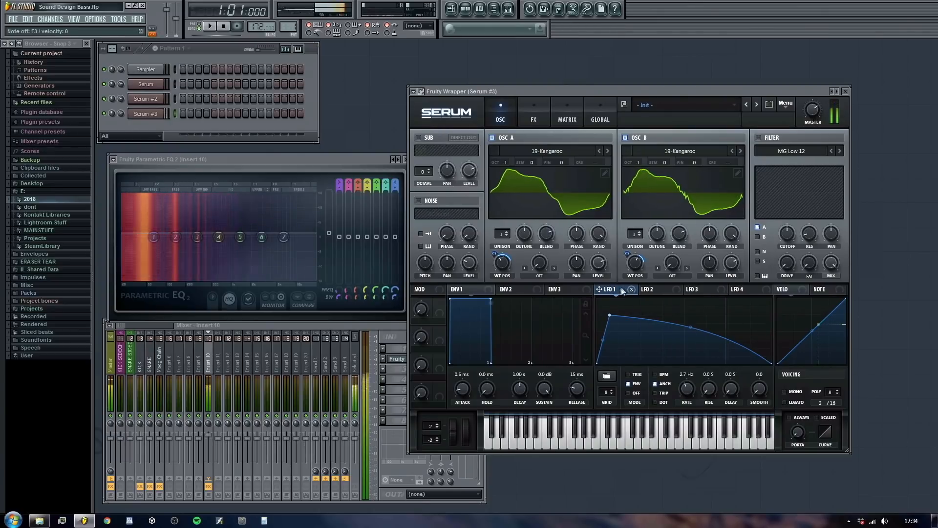
{"action": "mouse_move", "coordinate": [638, 267]}
{"action": "left_mouse_down"}
{"action": "mouse_move", "coordinate": [637, 275]}
{"action": "mouse_move", "coordinate": [630, 248]}
{"action": "mouse_move", "coordinate": [639, 260]}
{"action": "left_mouse_up"}
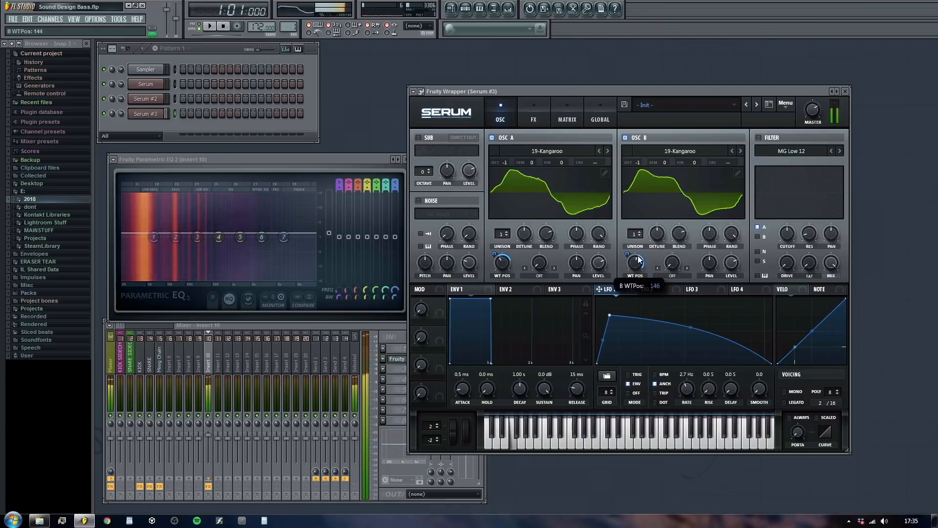
Step: Bend LFO 1's decay curve inward and set its rate to 0.3 Hz
{"action": "left_click", "coordinate": [212, 445]}
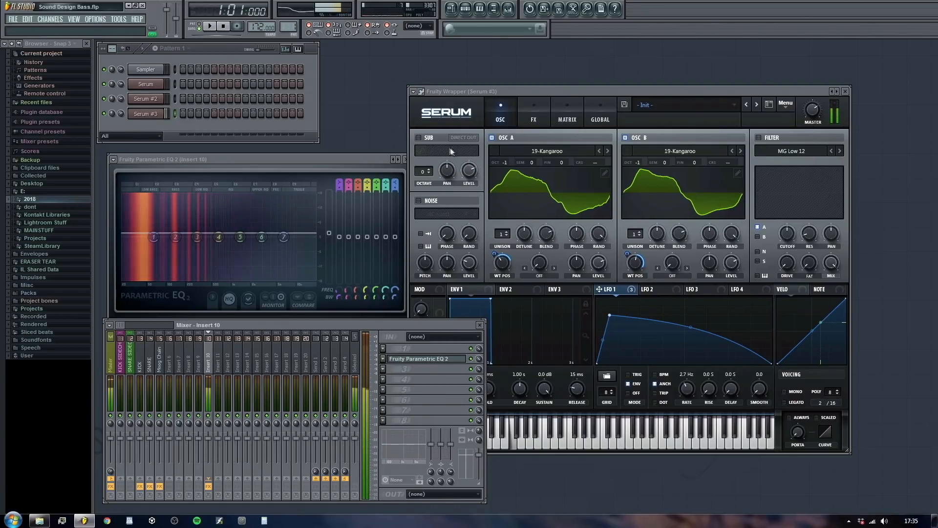
{"action": "left_click", "coordinate": [535, 115]}
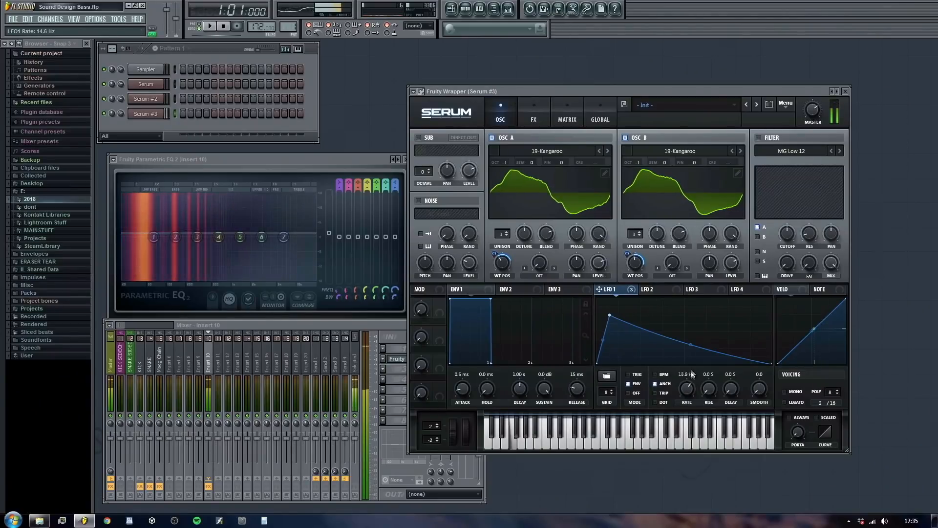
{"action": "left_click_drag", "start_coordinate": [692, 374], "coordinate": [688, 408]}
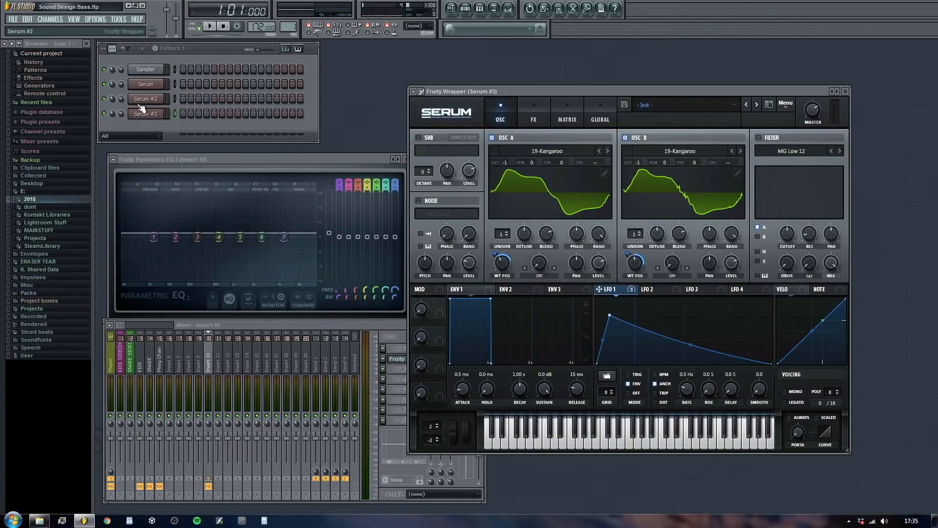
Step: Bring up the first Serum channel's Emp Square Stab patch and its Moog Chain mixer track, closing the Insert 10 equalizer
{"action": "left_click", "coordinate": [158, 86]}
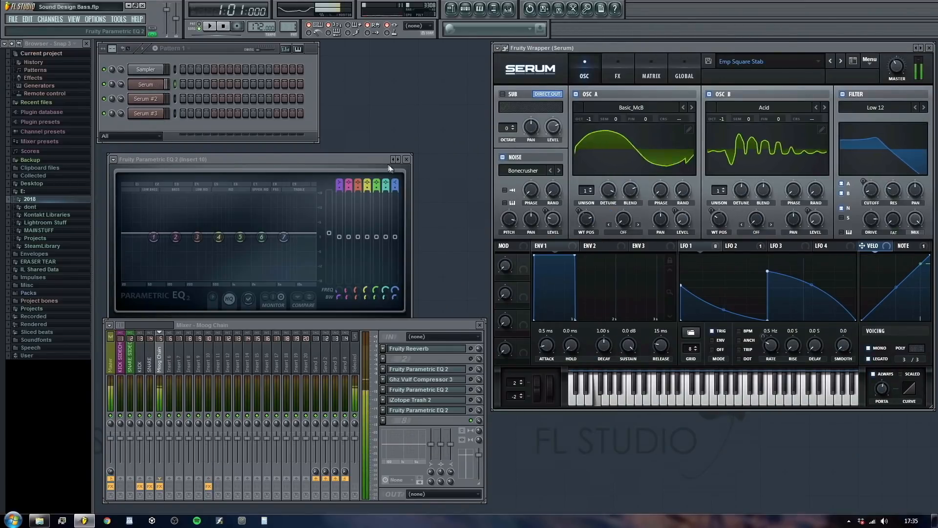
{"action": "left_click", "coordinate": [407, 160]}
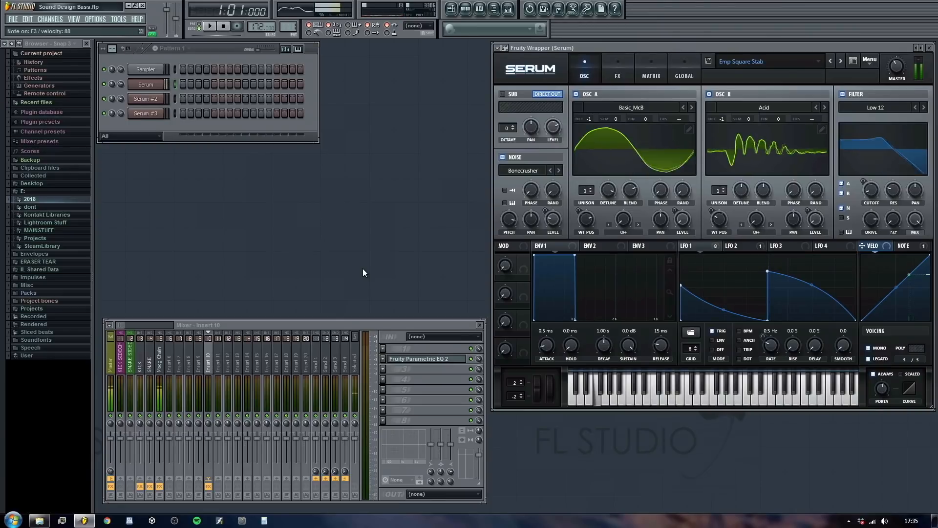
{"action": "left_click", "coordinate": [159, 359]}
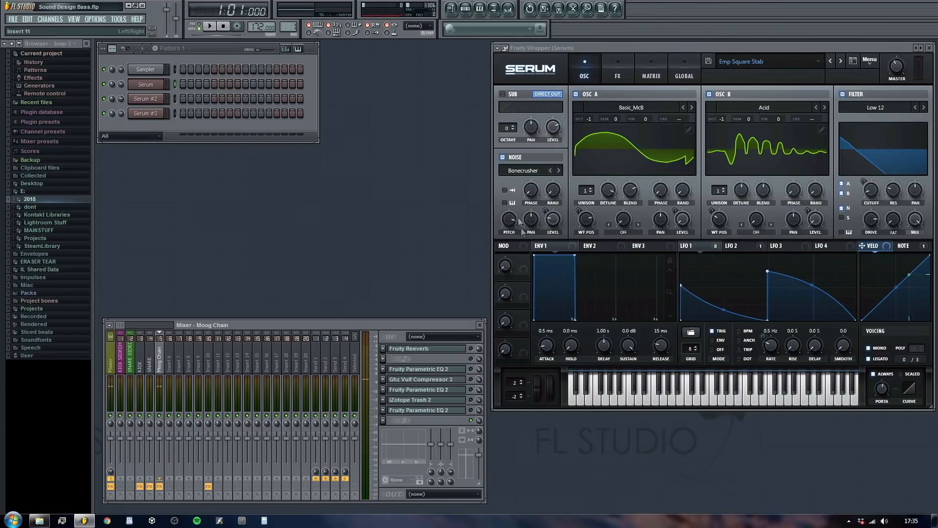
{"action": "left_click_drag", "start_coordinate": [437, 325], "coordinate": [437, 282]}
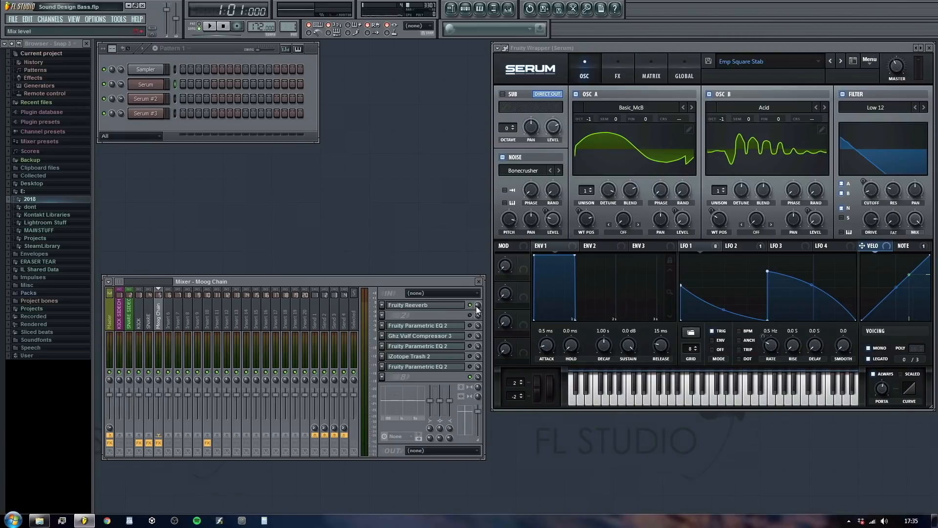
Step: Set the Moog Chain's Fruity Reeverb to predelay 159 ms, diffusion 43, decay 0.7 sec, high damping 16.5 kHz and reverb 100%
{"action": "left_click", "coordinate": [451, 310]}
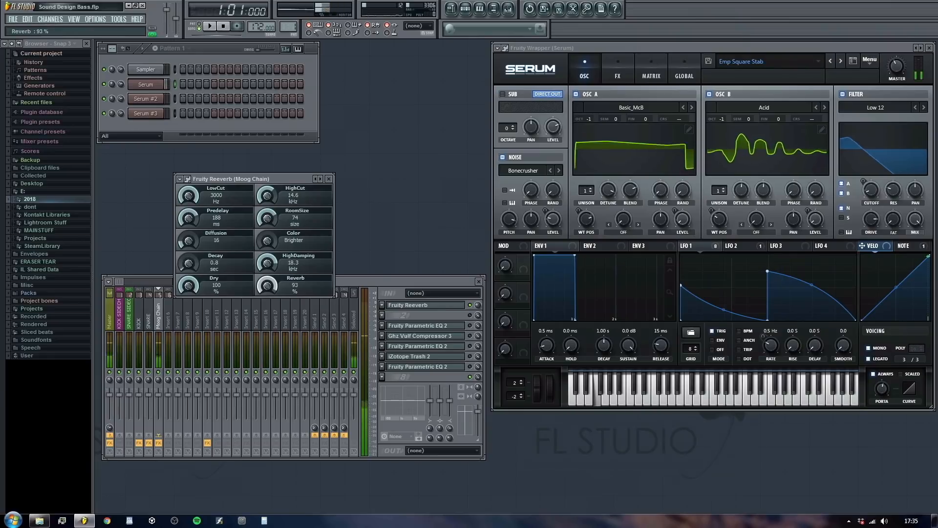
{"action": "left_click", "coordinate": [477, 312]}
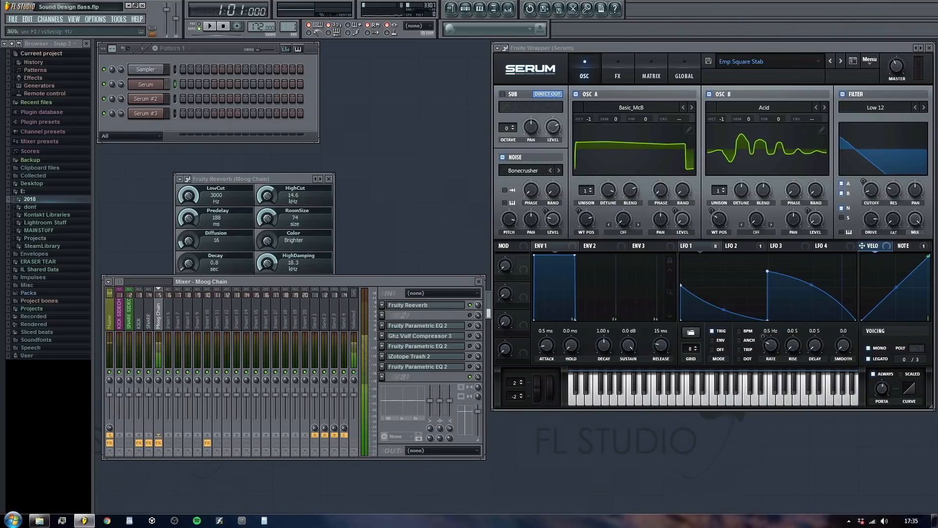
{"action": "mouse_move", "coordinate": [267, 263]}
{"action": "left_mouse_down"}
{"action": "mouse_move", "coordinate": [268, 239]}
{"action": "mouse_move", "coordinate": [267, 257]}
{"action": "left_mouse_up"}
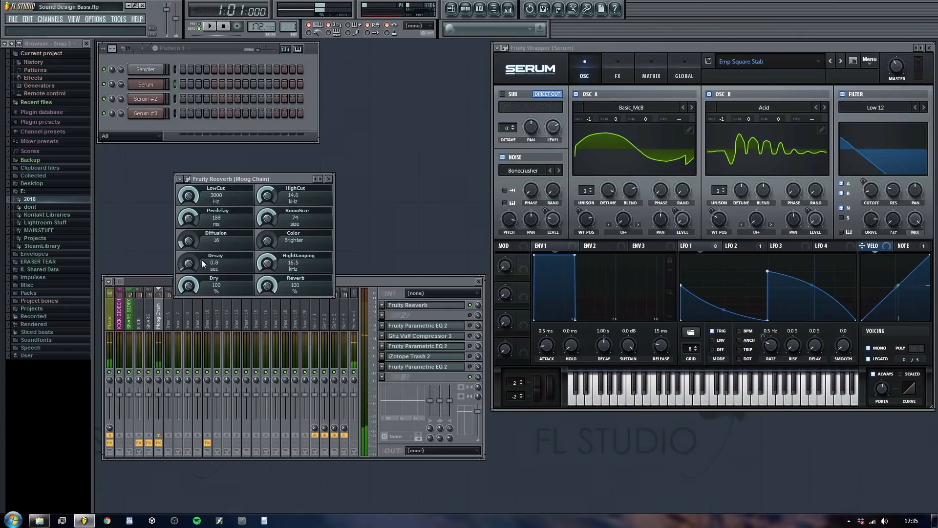
{"action": "left_click_drag", "start_coordinate": [188, 263], "coordinate": [188, 230]}
{"action": "left_click_drag", "start_coordinate": [188, 263], "coordinate": [188, 257]}
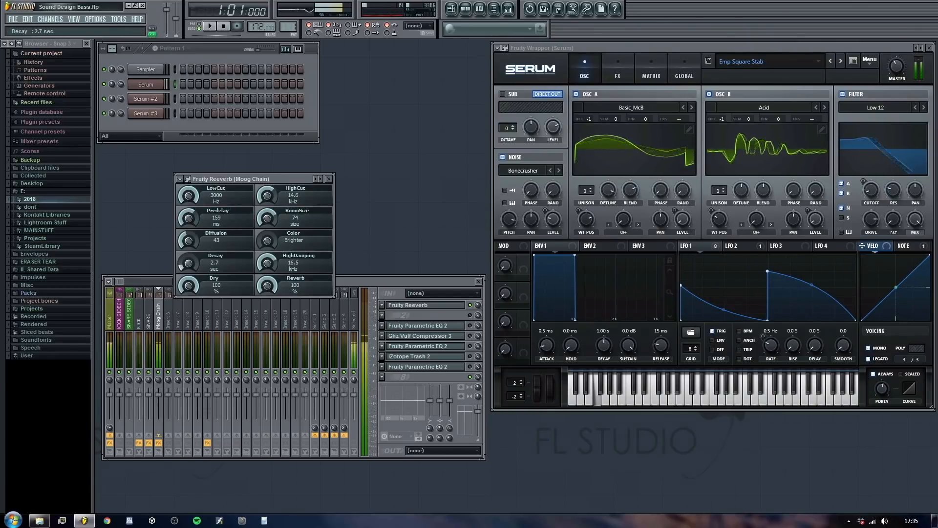
{"action": "left_click_drag", "start_coordinate": [230, 179], "coordinate": [313, 138]}
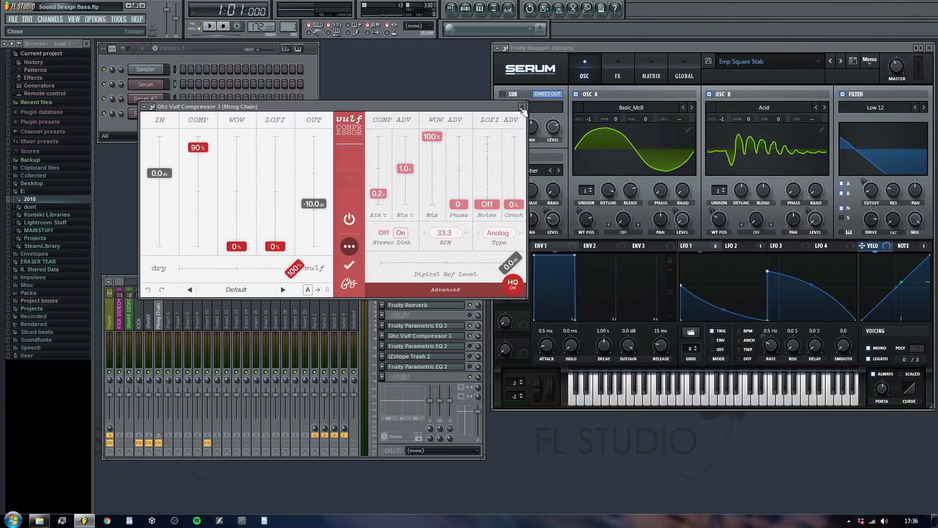
Step: Open Ghz Vulf Compressor 3 on the Moog Chain and check its compression settings
{"action": "key", "text": "Escape"}
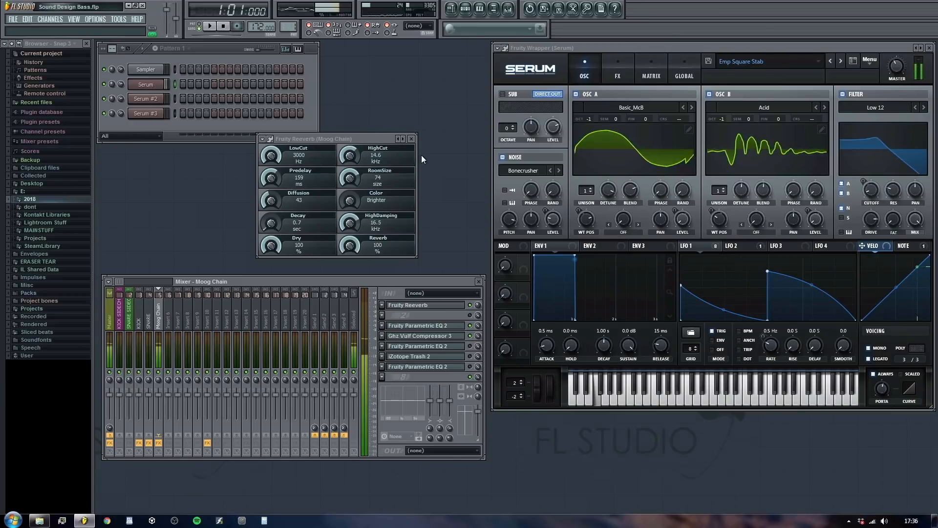
{"action": "left_click", "coordinate": [414, 337]}
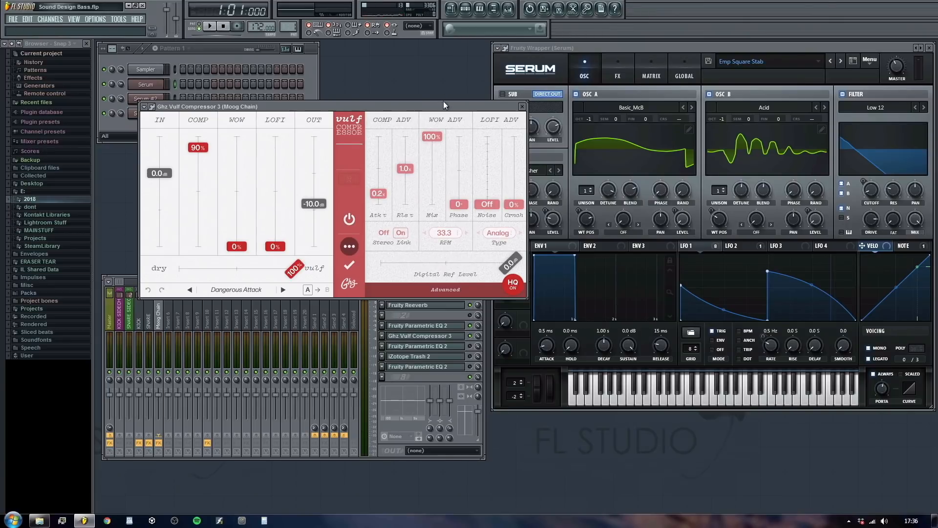
Step: Adjust Fruity Reeverb to room size 17, diffusion 14, decay 2.7 sec and reverb 86%, and close it
{"action": "left_click", "coordinate": [443, 309]}
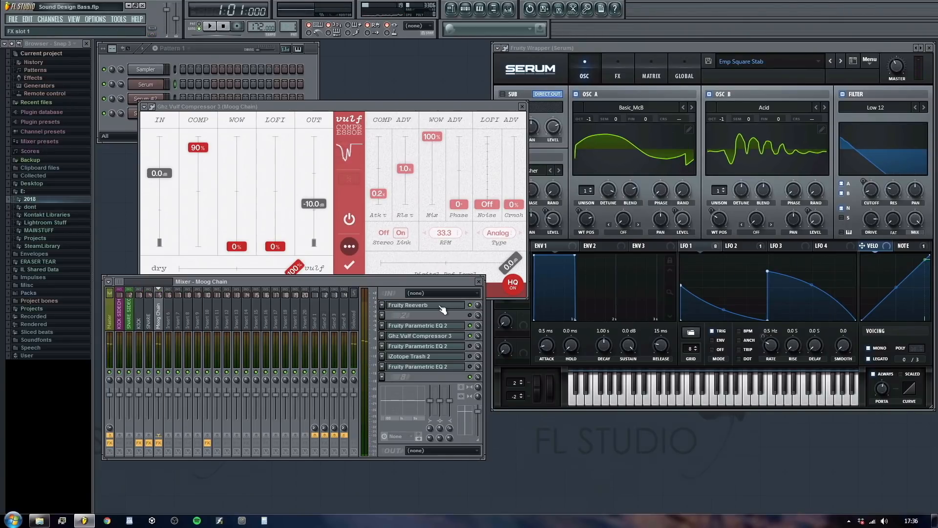
{"action": "left_click", "coordinate": [443, 310]}
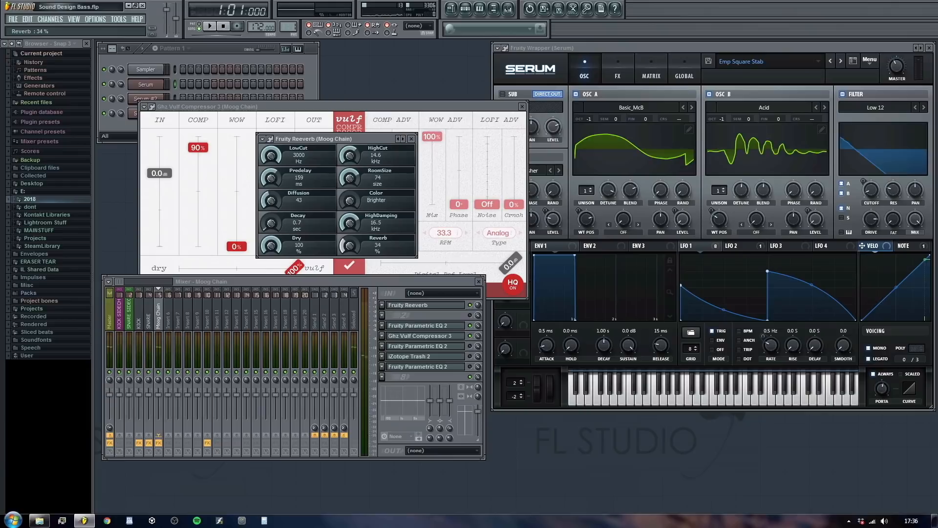
{"action": "left_click_drag", "start_coordinate": [350, 246], "coordinate": [350, 245]}
{"action": "left_click_drag", "start_coordinate": [271, 223], "coordinate": [271, 207]}
{"action": "left_click_drag", "start_coordinate": [350, 178], "coordinate": [350, 197]}
{"action": "left_click_drag", "start_coordinate": [350, 246], "coordinate": [350, 221]}
{"action": "left_click_drag", "start_coordinate": [350, 178], "coordinate": [350, 186]}
{"action": "mouse_move", "coordinate": [271, 200]}
{"action": "left_mouse_down"}
{"action": "mouse_move", "coordinate": [271, 174]}
{"action": "mouse_move", "coordinate": [279, 201]}
{"action": "left_mouse_up"}
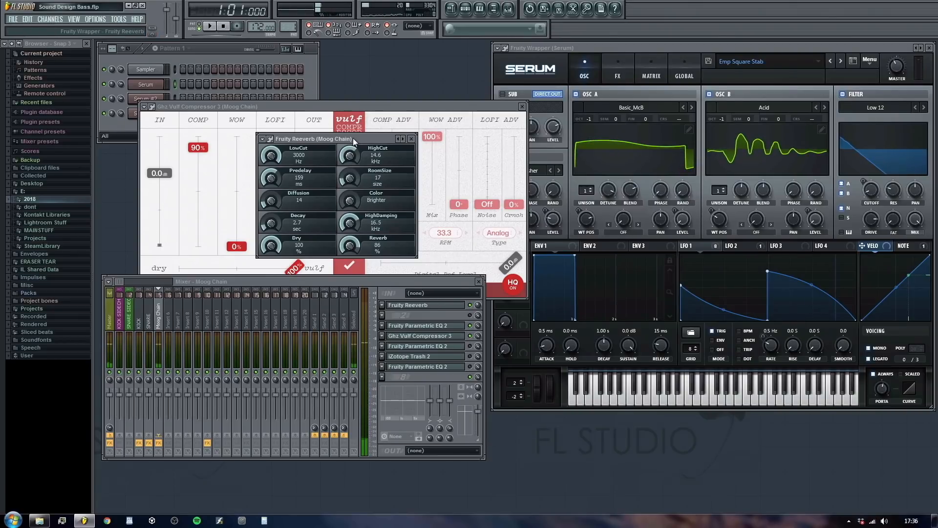
{"action": "left_click", "coordinate": [413, 139]}
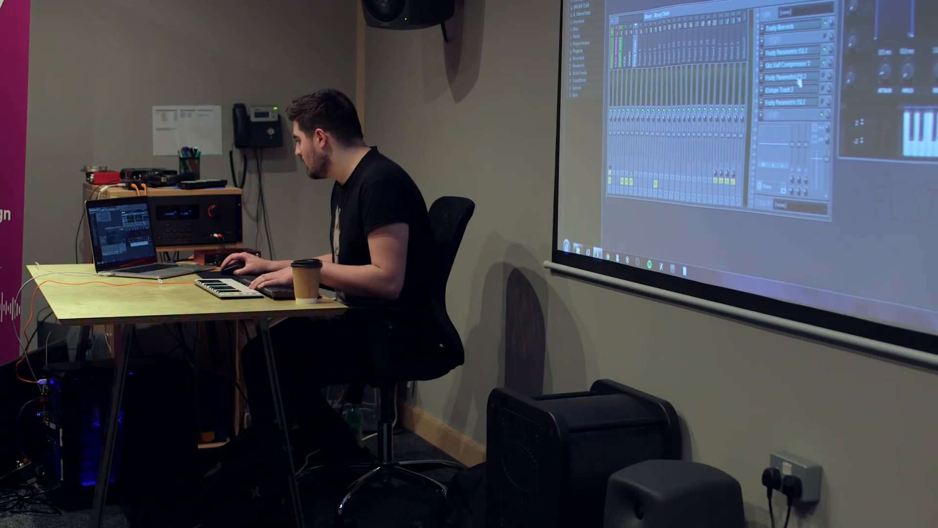
Step: Open the Moog Chain's slot 3 Parametric EQ 2, enable the one in slot 5, flatten the band 3 notch and slightly raise bands 4 and 6
{"action": "left_click", "coordinate": [430, 326]}
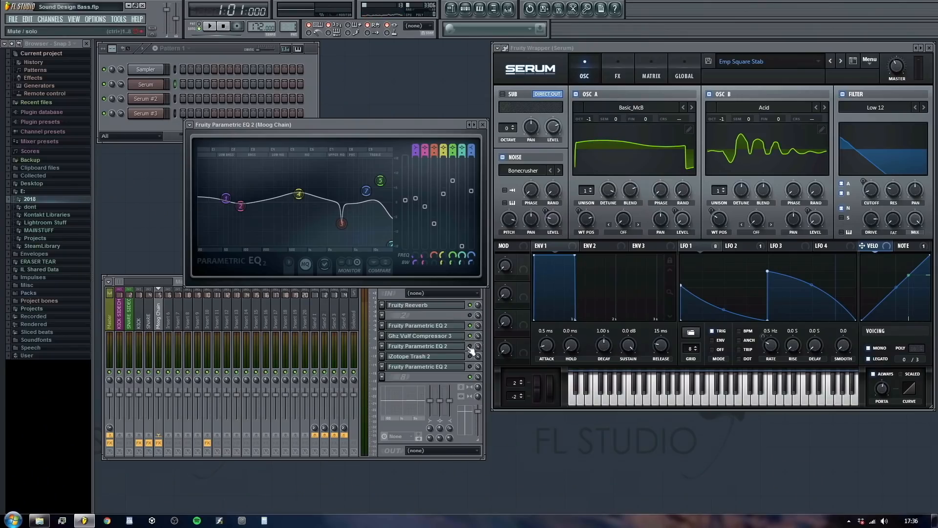
{"action": "left_click", "coordinate": [470, 347]}
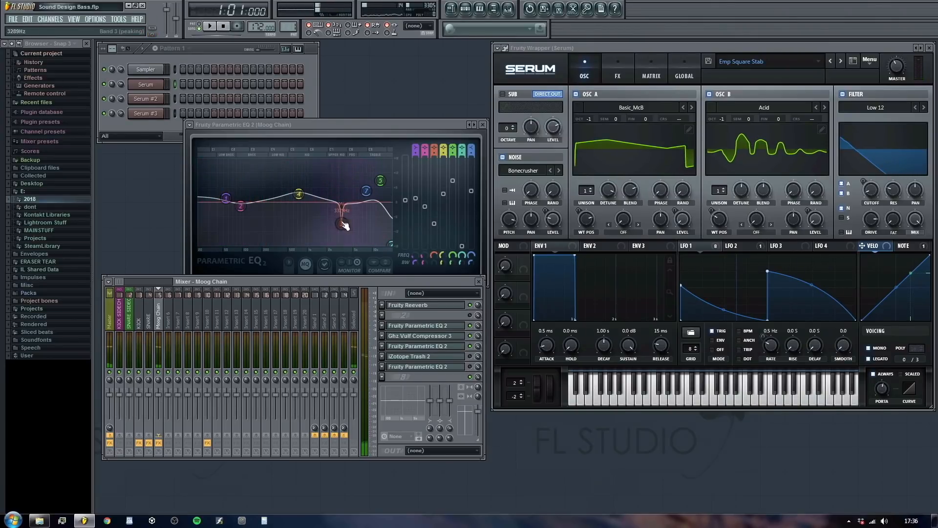
{"action": "left_click_drag", "start_coordinate": [463, 247], "coordinate": [463, 237]}
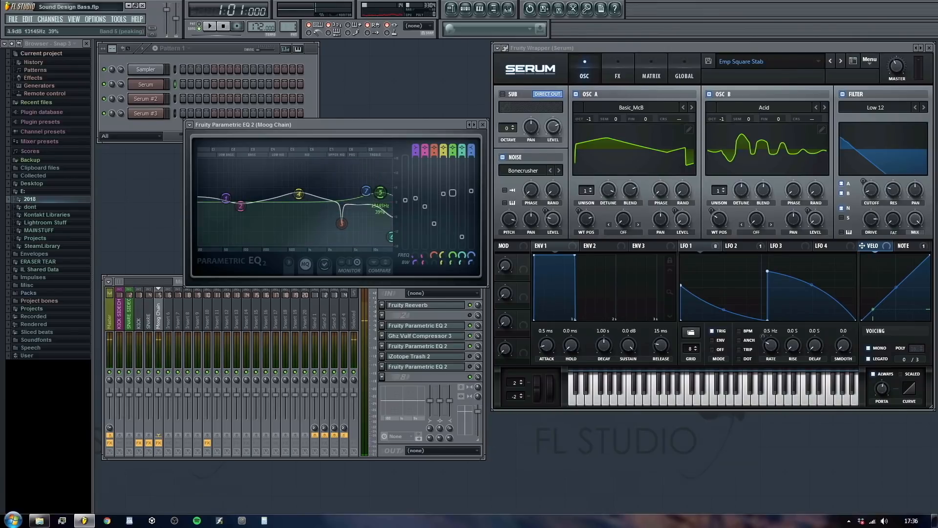
{"action": "left_click_drag", "start_coordinate": [341, 218], "coordinate": [342, 206]}
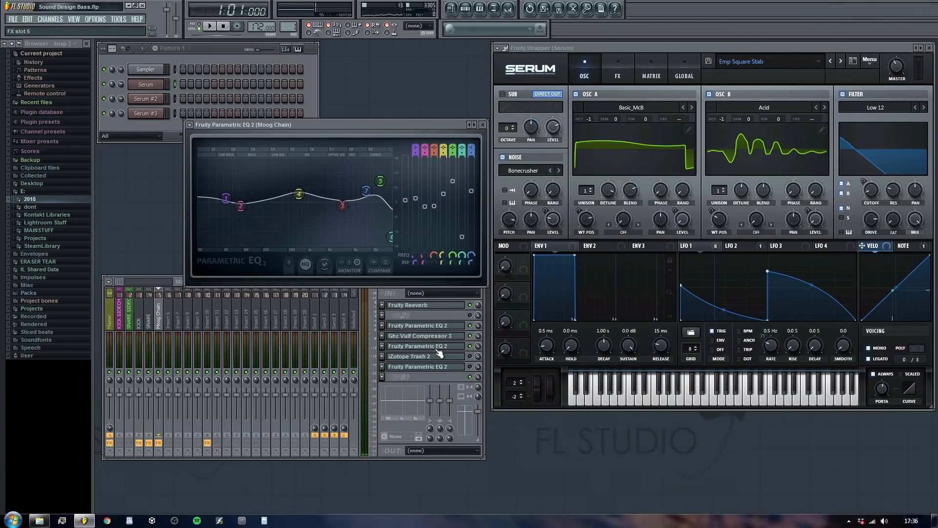
{"action": "mouse_move", "coordinate": [299, 194]}
{"action": "left_mouse_down"}
{"action": "mouse_move", "coordinate": [303, 185]}
{"action": "mouse_move", "coordinate": [253, 184]}
{"action": "mouse_move", "coordinate": [313, 185]}
{"action": "mouse_move", "coordinate": [255, 184]}
{"action": "mouse_move", "coordinate": [309, 189]}
{"action": "mouse_move", "coordinate": [268, 191]}
{"action": "mouse_move", "coordinate": [295, 191]}
{"action": "left_mouse_up"}
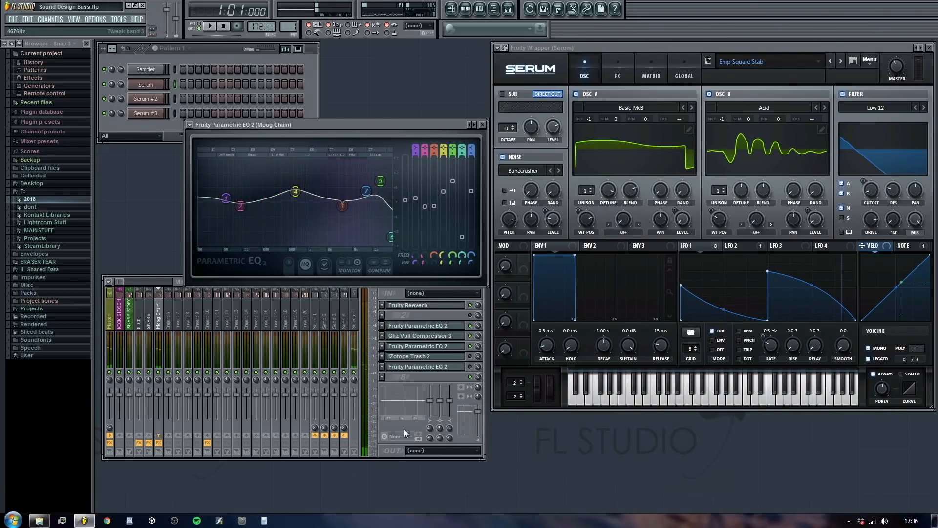
Step: Enable iZotope Trash 2 on the Moog Chain, check its Stage 1 distortion settings without loading a preset, and close it
{"action": "left_click", "coordinate": [473, 357]}
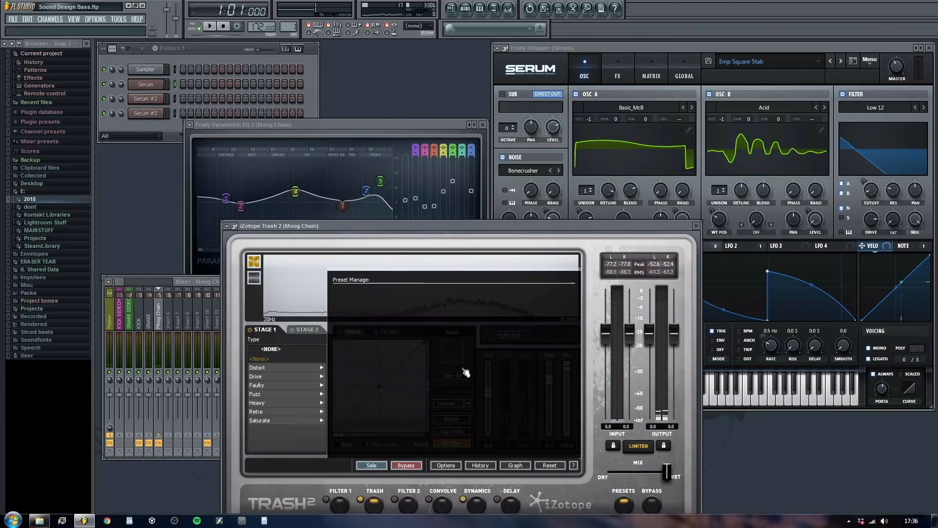
{"action": "left_click_drag", "start_coordinate": [483, 229], "coordinate": [423, 92]}
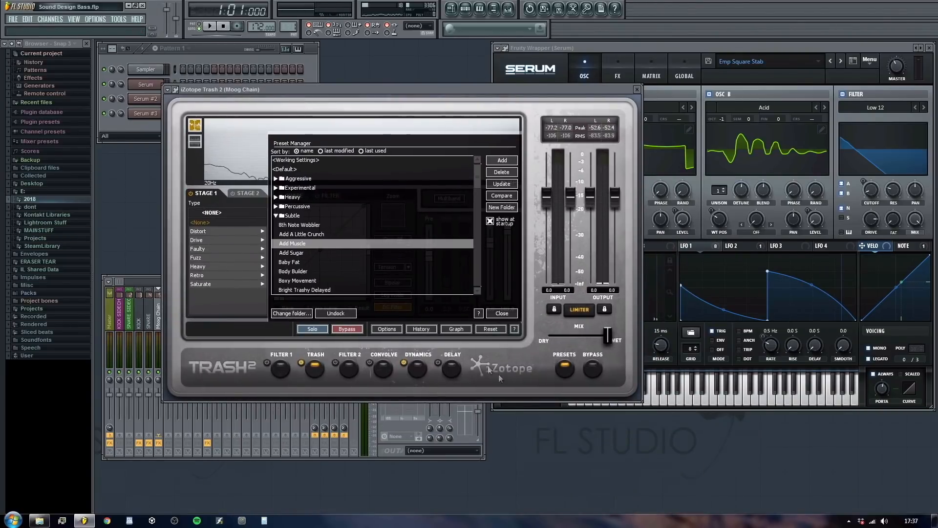
{"action": "left_click", "coordinate": [502, 314]}
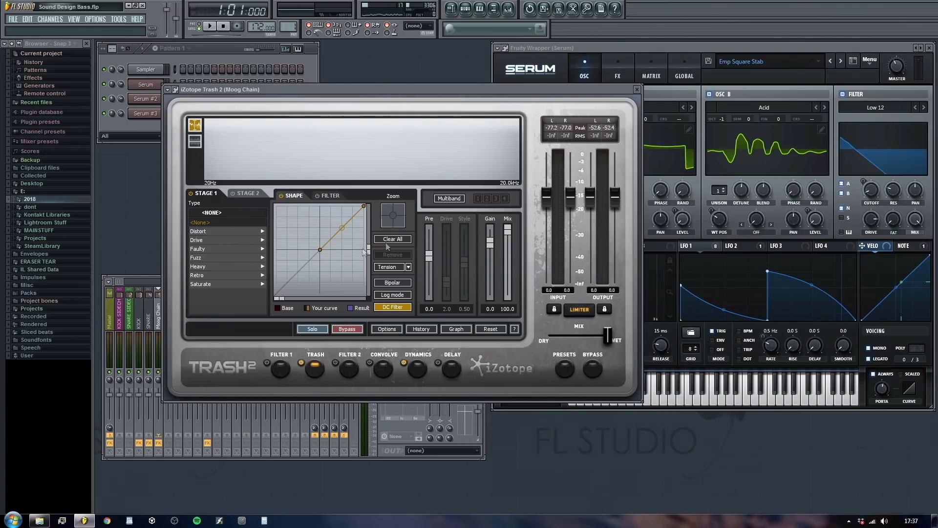
{"action": "left_click", "coordinate": [638, 91]}
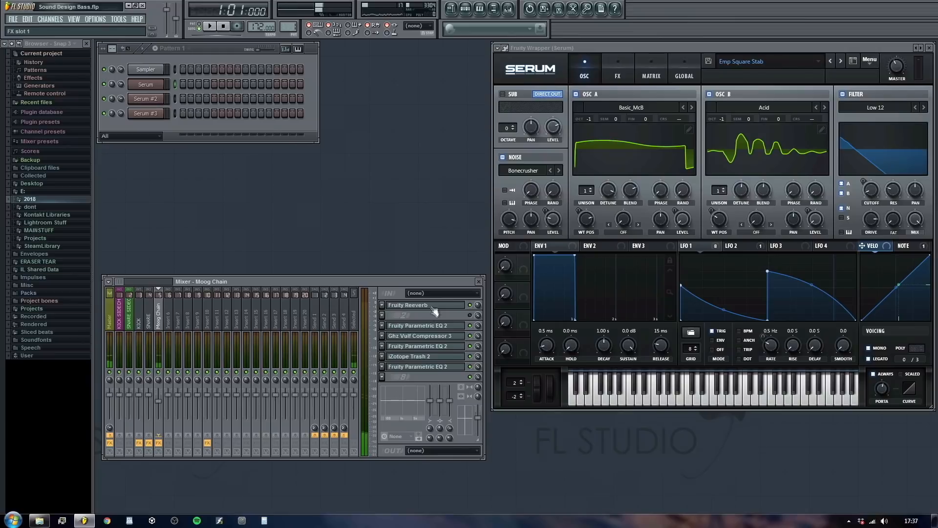
Step: Reduce Fruity Reeverb's reverb level to 14% and its decay to 0.1 sec
{"action": "left_click", "coordinate": [432, 306]}
{"action": "left_click_drag", "start_coordinate": [351, 245], "coordinate": [351, 277]}
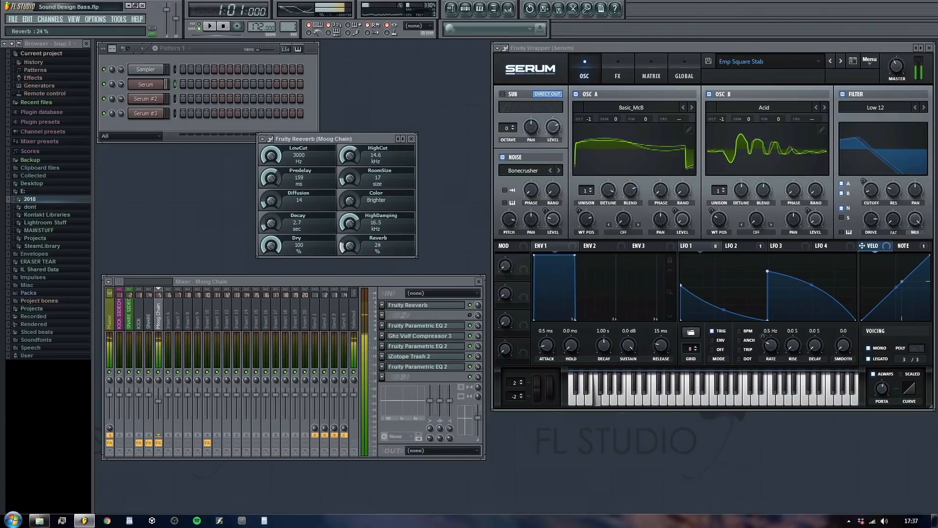
{"action": "left_click_drag", "start_coordinate": [267, 225], "coordinate": [267, 241]}
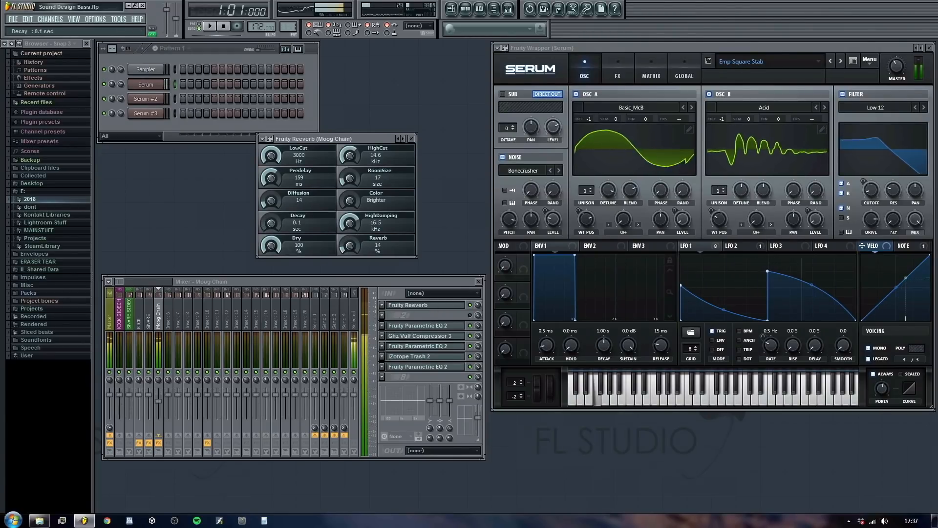
Step: Set Fruity Reeverb's reverb level to 37%, close it, and load Edison into slot 8 of the Moog Chain
{"action": "left_click_drag", "start_coordinate": [363, 250], "coordinate": [362, 240]}
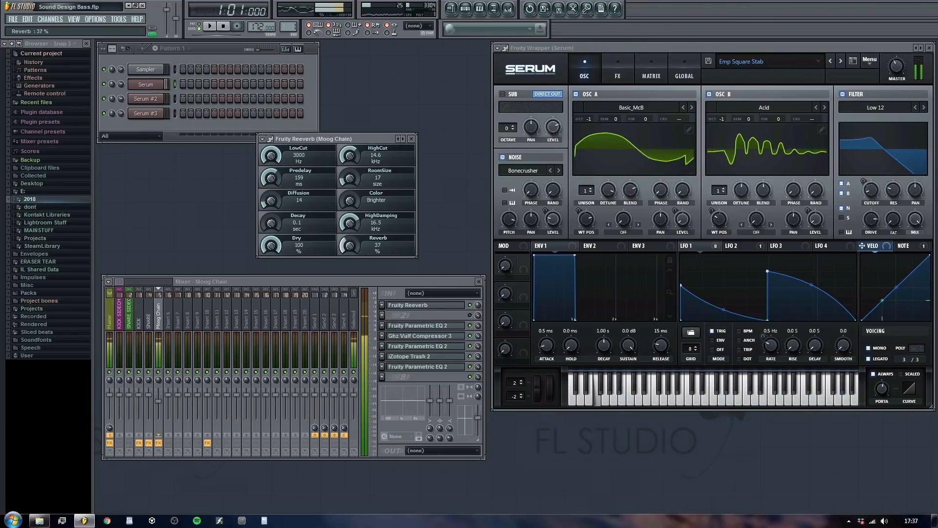
{"action": "left_click", "coordinate": [413, 140]}
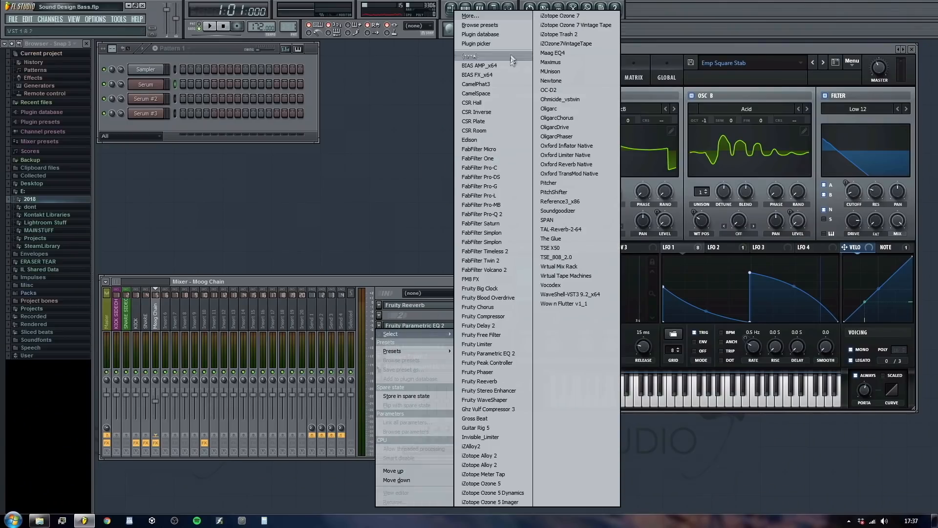
{"action": "left_click", "coordinate": [482, 140]}
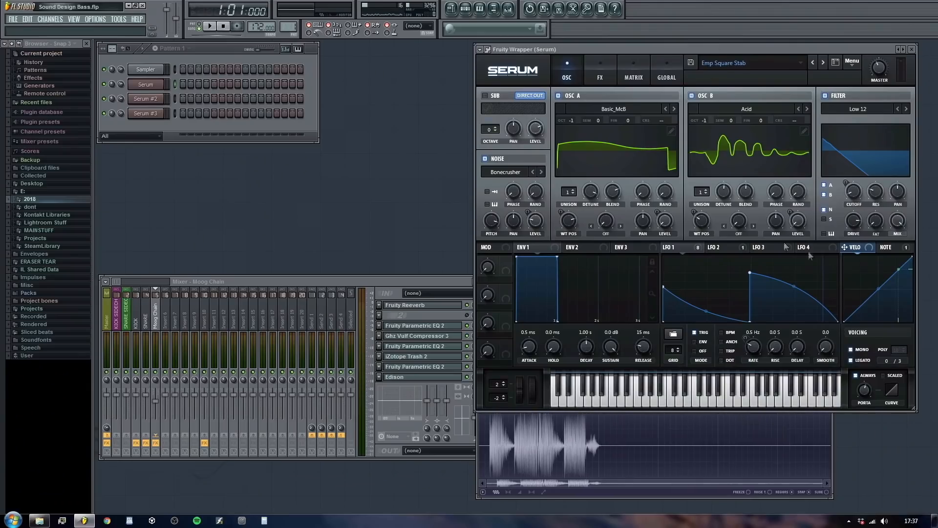
Step: Sweep Serum's filter cutoff, and switch off oscillators A and B and the filter to isolate the Bonecrusher noise
{"action": "left_click_drag", "start_coordinate": [854, 196], "coordinate": [849, 172]}
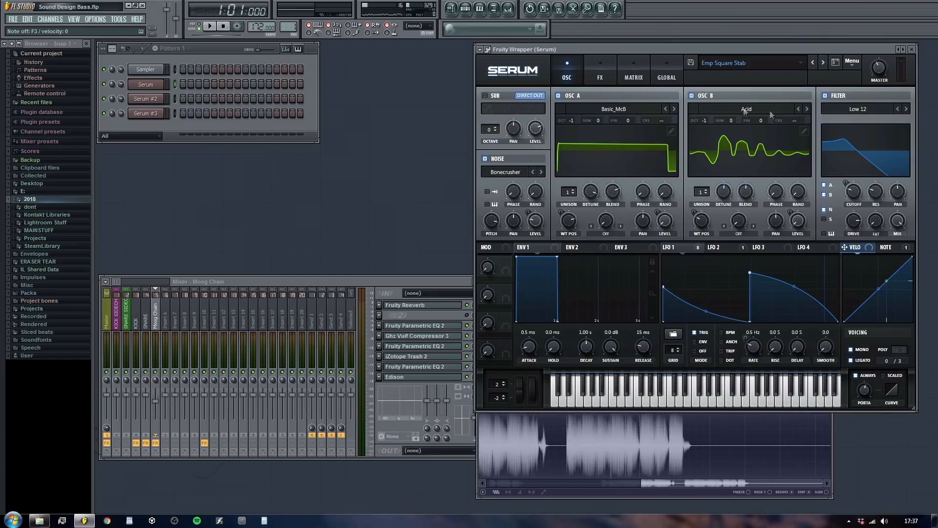
{"action": "left_click", "coordinate": [691, 96]}
{"action": "left_click", "coordinate": [559, 96]}
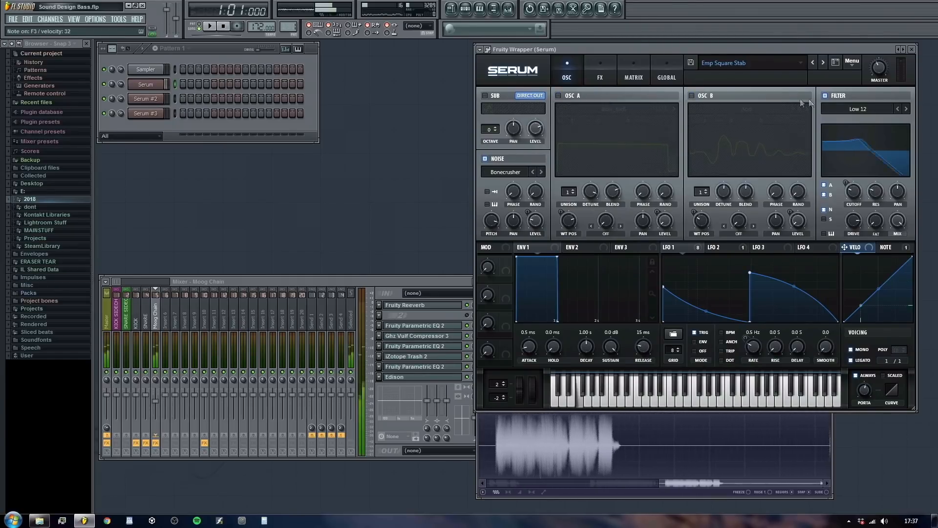
{"action": "left_click", "coordinate": [825, 96]}
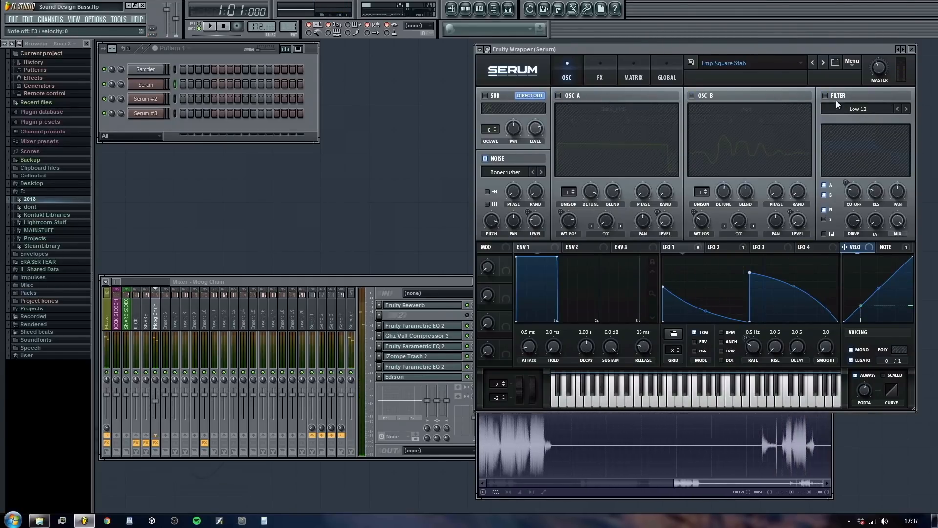
Step: Look through the SOR group of noise samples and turn Serum's oscillators A and B back on
{"action": "left_click", "coordinate": [525, 169]}
{"action": "mouse_move", "coordinate": [523, 225]}
{"action": "mouse_move", "coordinate": [531, 195]}
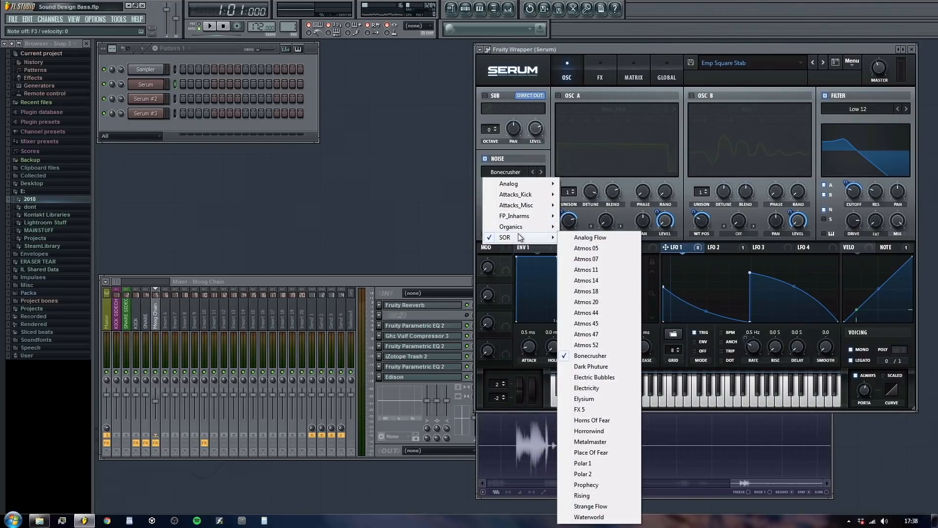
{"action": "left_click", "coordinate": [477, 201]}
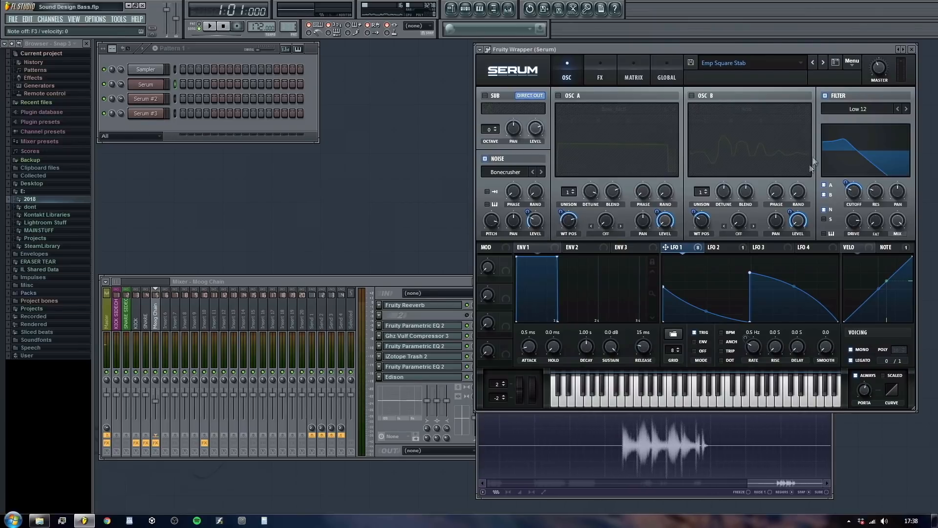
{"action": "left_click", "coordinate": [692, 96]}
{"action": "left_click", "coordinate": [559, 96]}
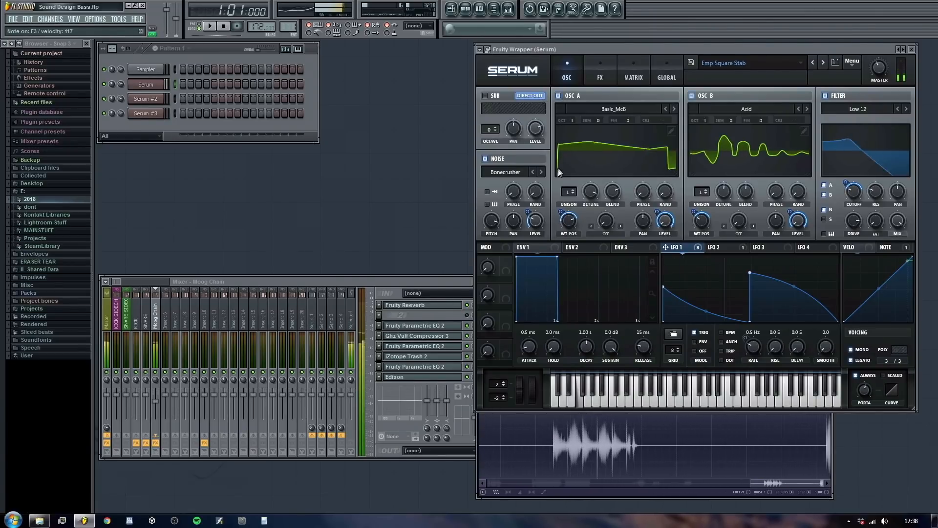
Step: Raise Serum's noise level and sweep the Low 12 filter cutoff to 601 Hz while Edison records
{"action": "mouse_move", "coordinate": [541, 218]}
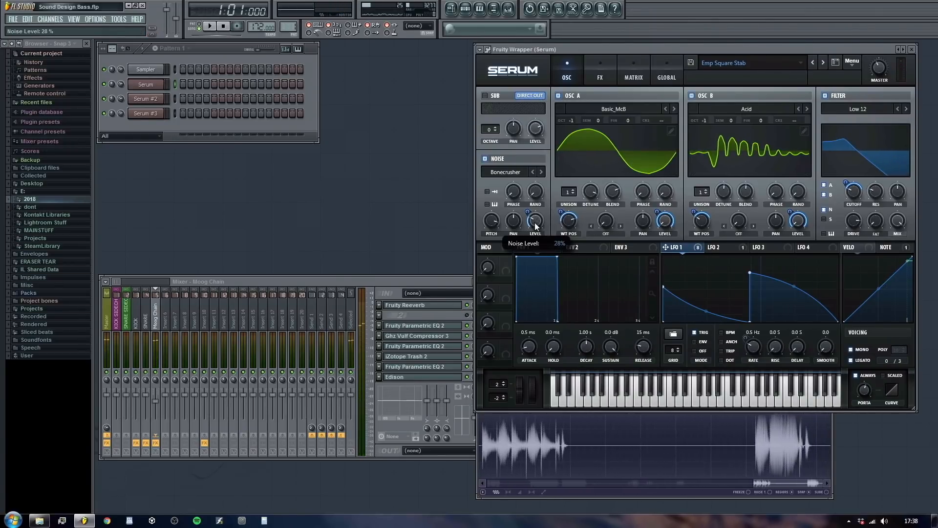
{"action": "mouse_move", "coordinate": [541, 219]}
{"action": "left_mouse_down"}
{"action": "mouse_move", "coordinate": [547, 185]}
{"action": "mouse_move", "coordinate": [528, 221]}
{"action": "left_mouse_up"}
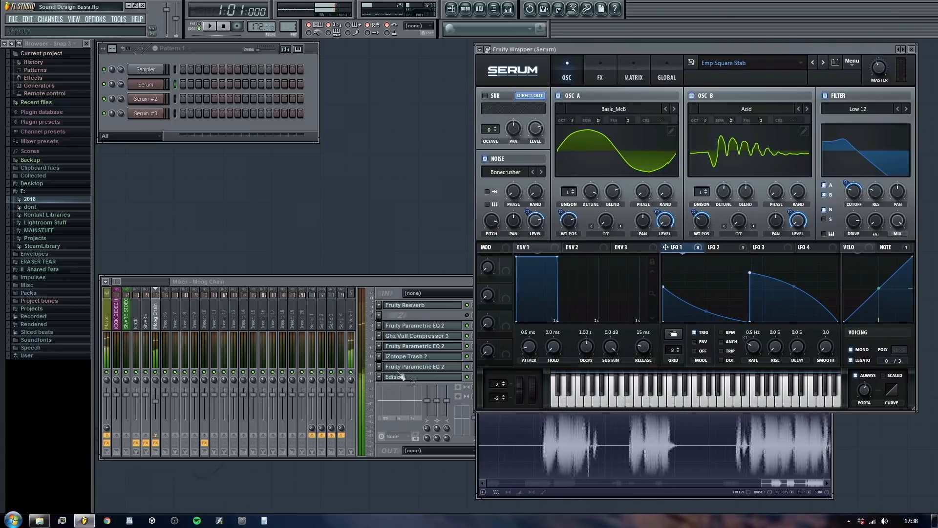
{"action": "mouse_move", "coordinate": [858, 192]}
{"action": "left_mouse_down"}
{"action": "mouse_move", "coordinate": [858, 183]}
{"action": "mouse_move", "coordinate": [854, 207]}
{"action": "left_mouse_up"}
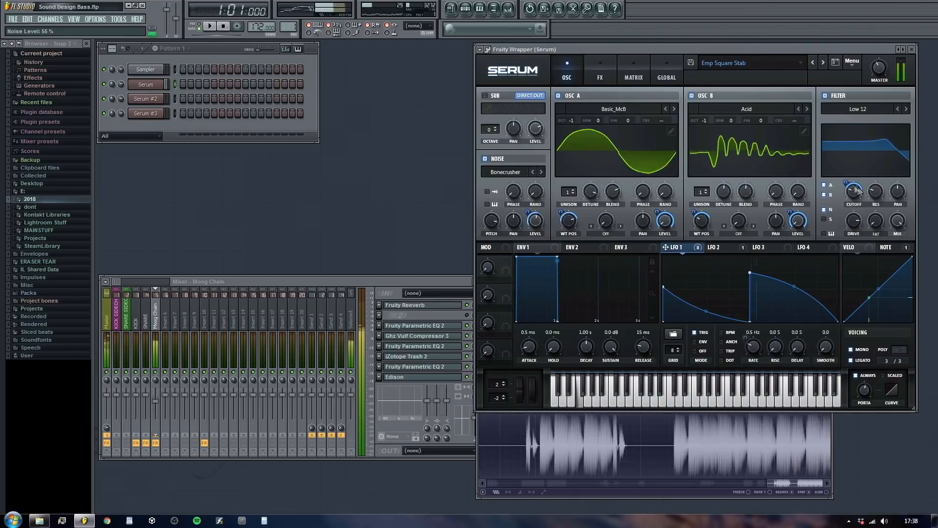
{"action": "left_click_drag", "start_coordinate": [856, 191], "coordinate": [853, 171]}
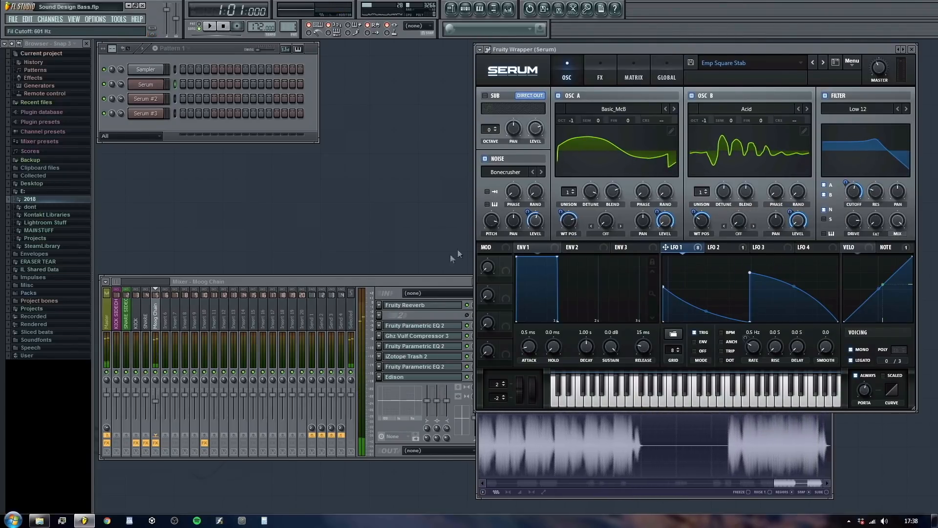
Step: Stop the Edison recording on the Moog Chain, check its waveform and start a new empty Edison project
{"action": "left_click", "coordinate": [406, 378]}
{"action": "left_click", "coordinate": [407, 378]}
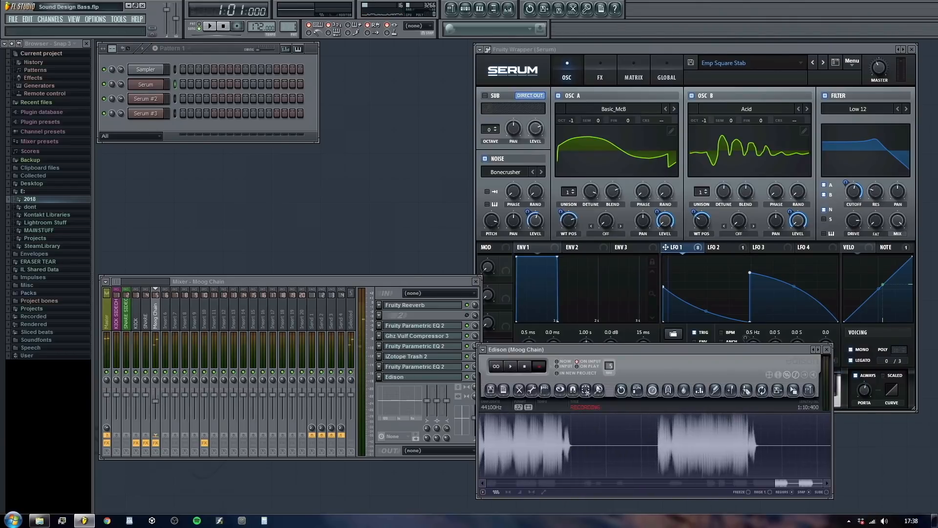
{"action": "left_click", "coordinate": [525, 367]}
{"action": "left_click", "coordinate": [771, 445]}
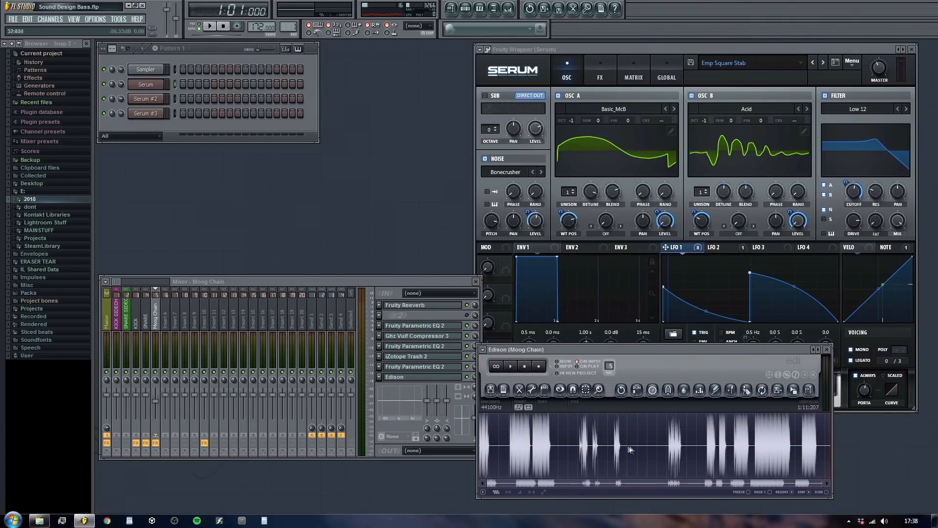
{"action": "left_click", "coordinate": [490, 395]}
{"action": "left_click", "coordinate": [506, 456]}
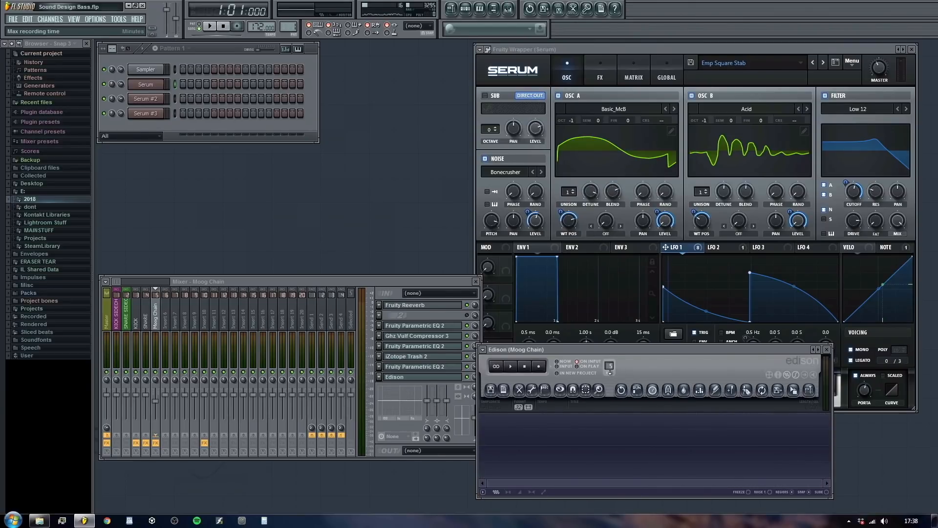
{"action": "left_click_drag", "start_coordinate": [550, 346], "coordinate": [544, 348]}
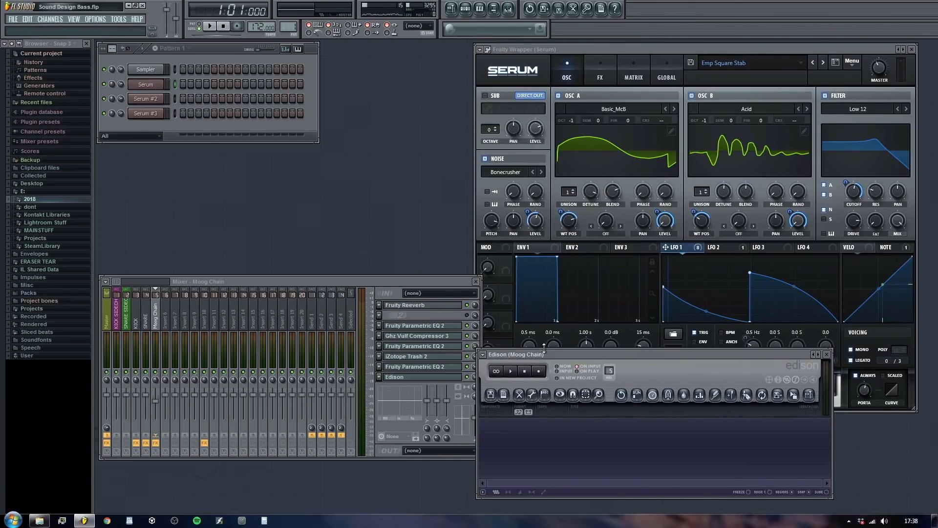
Step: Open Serum #2 with the EmpWow preset, move its window clear of the mixer and view its effects rack
{"action": "left_click", "coordinate": [151, 102]}
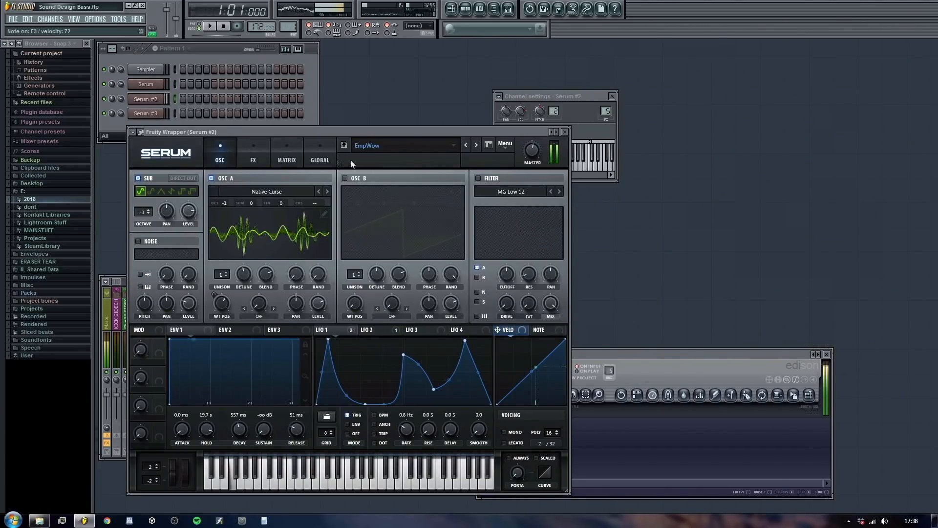
{"action": "left_click_drag", "start_coordinate": [444, 130], "coordinate": [761, 70]}
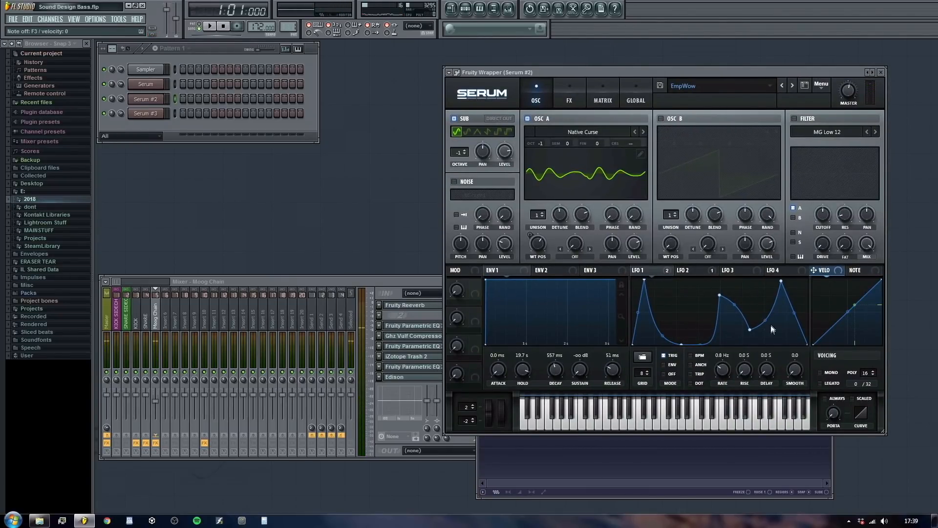
{"action": "left_click", "coordinate": [571, 95]}
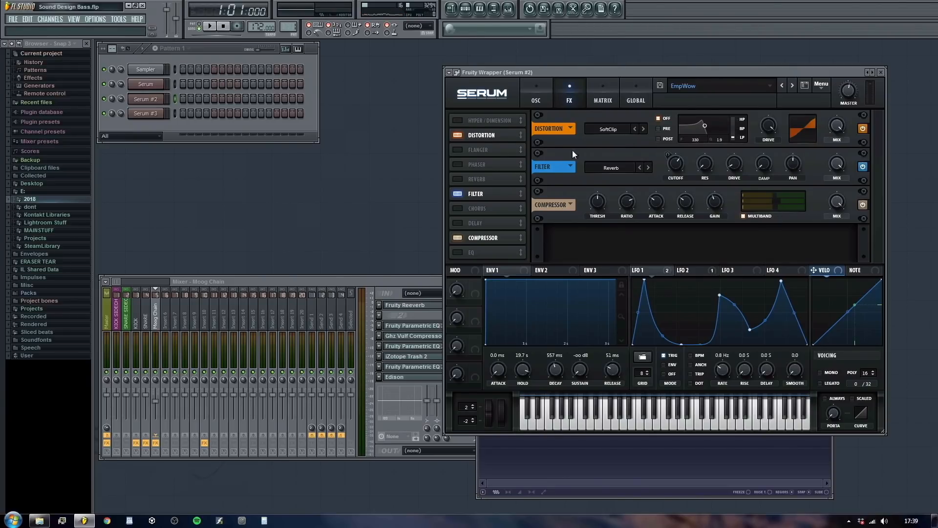
Step: Replace the Sampler channel with MinimogueVA, close Serum #2 and reposition the new synth's window
{"action": "left_click", "coordinate": [161, 306]}
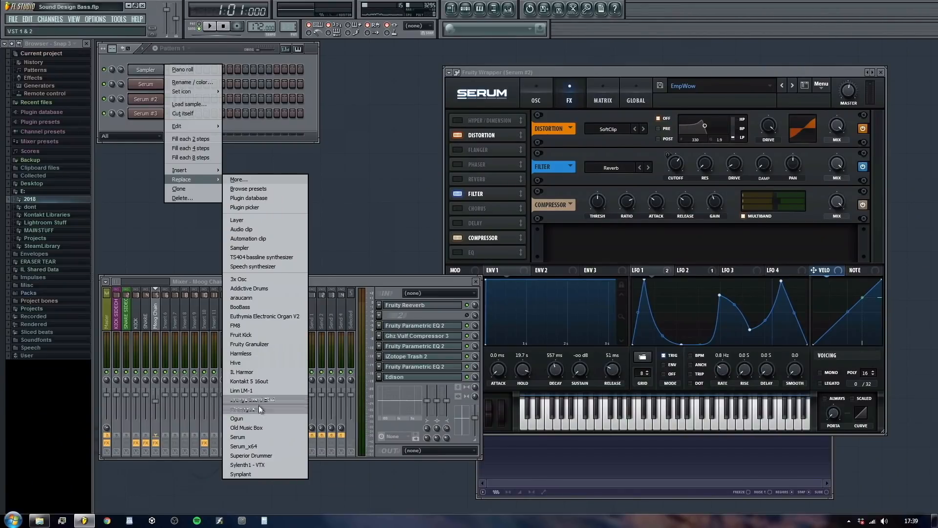
{"action": "left_click", "coordinate": [246, 409]}
{"action": "left_click", "coordinate": [881, 72]}
{"action": "left_click", "coordinate": [881, 71]}
{"action": "left_click_drag", "start_coordinate": [595, 211], "coordinate": [742, 67]}
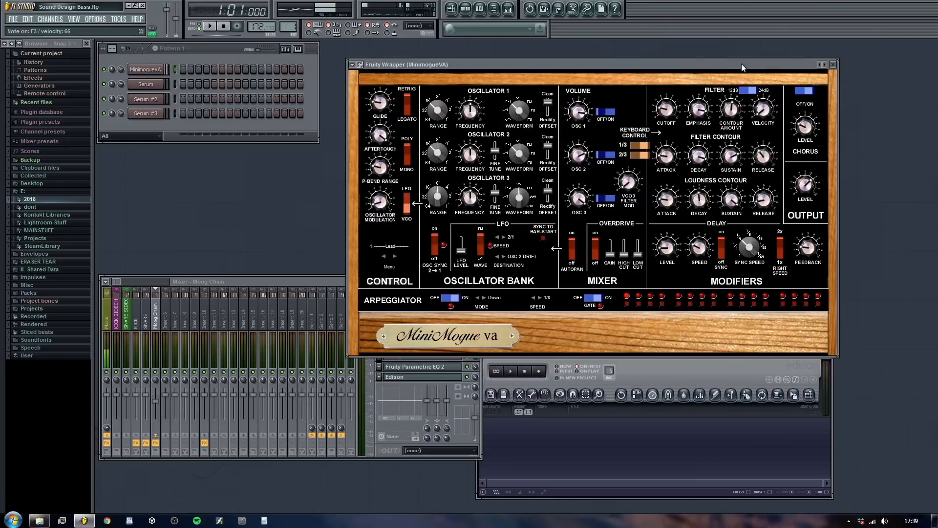
Step: Route the MinimogueVA channel to mixer track 5 (Moog Chain), close its channel settings and rearrange the synth and mixer windows
{"action": "left_click", "coordinate": [156, 71]}
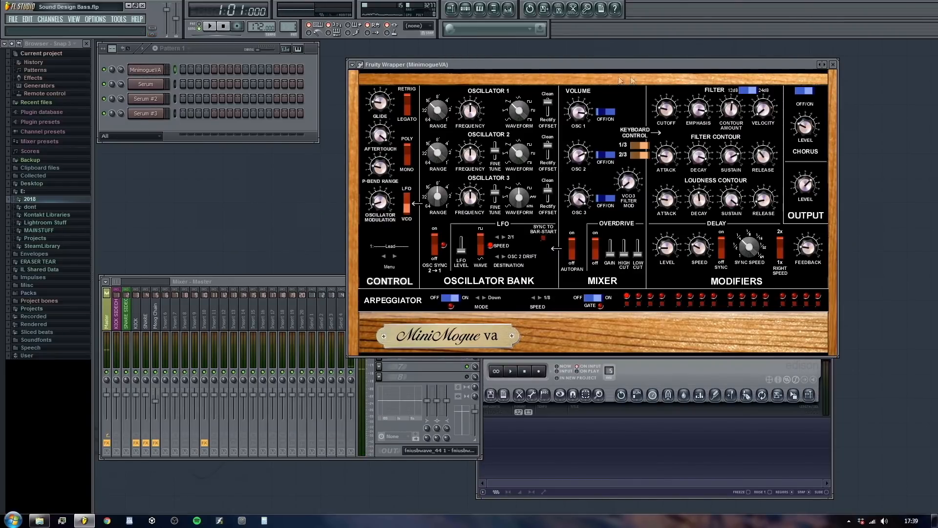
{"action": "left_click_drag", "start_coordinate": [617, 64], "coordinate": [638, 161]}
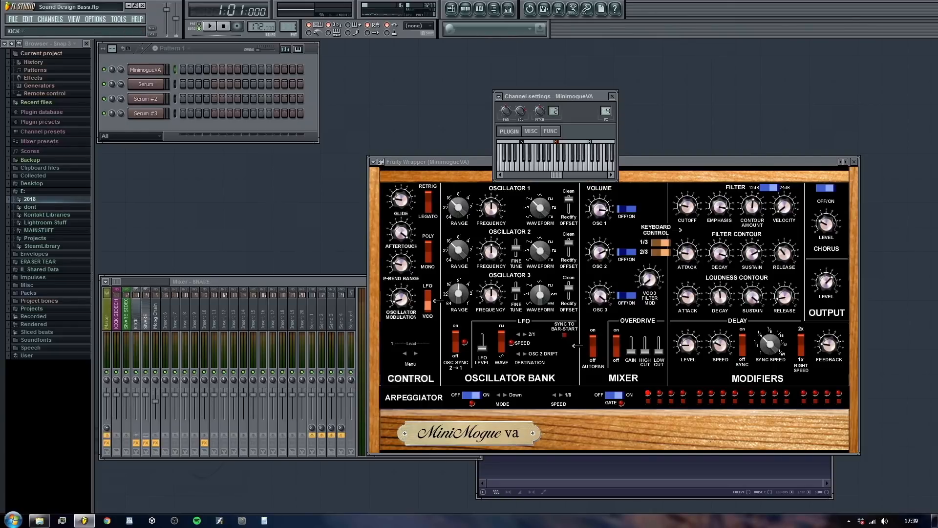
{"action": "left_click_drag", "start_coordinate": [606, 110], "coordinate": [606, 105]}
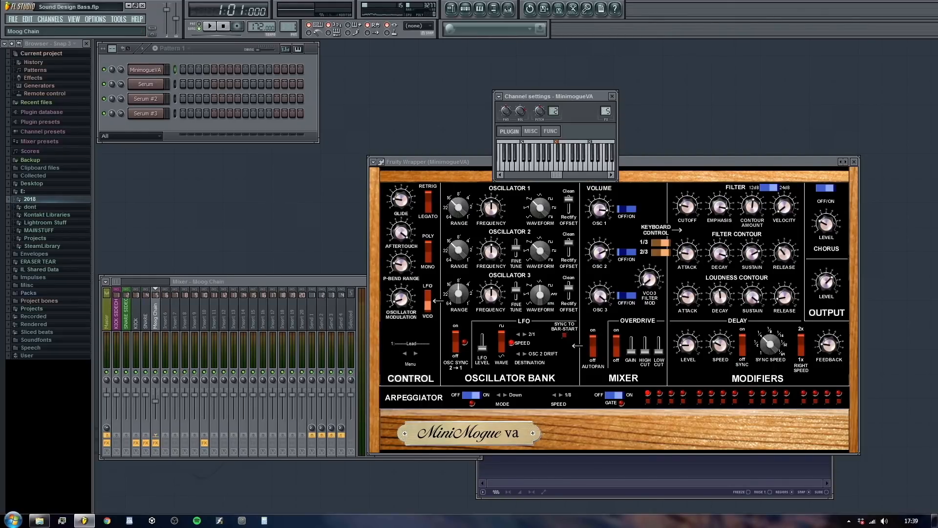
{"action": "left_click", "coordinate": [612, 96]}
{"action": "left_click_drag", "start_coordinate": [630, 162], "coordinate": [729, 86]}
{"action": "left_click_drag", "start_coordinate": [411, 286], "coordinate": [410, 297]}
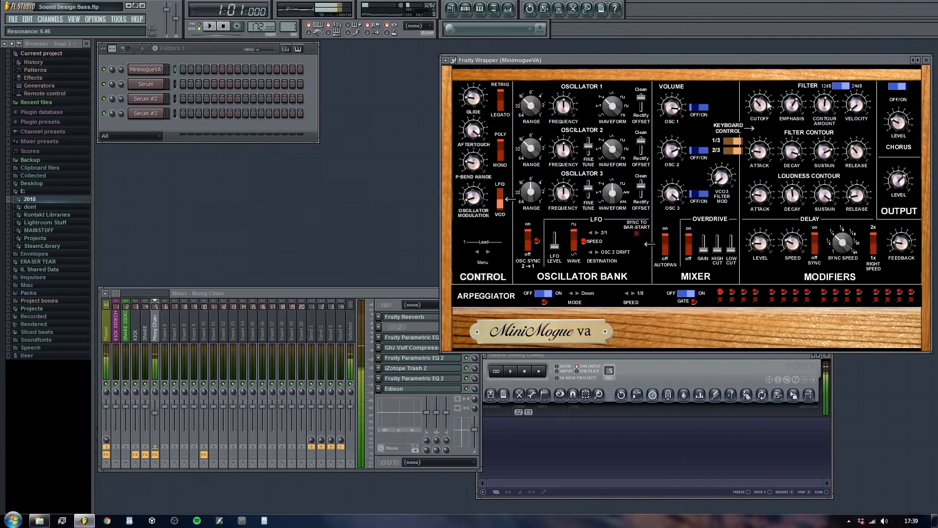
Step: Set a higher root note in MinimogueVA's channel settings, close them and move the synth window back up
{"action": "double_click", "coordinate": [151, 75]}
{"action": "left_click_drag", "start_coordinate": [610, 61], "coordinate": [614, 123]}
{"action": "left_click", "coordinate": [581, 96]}
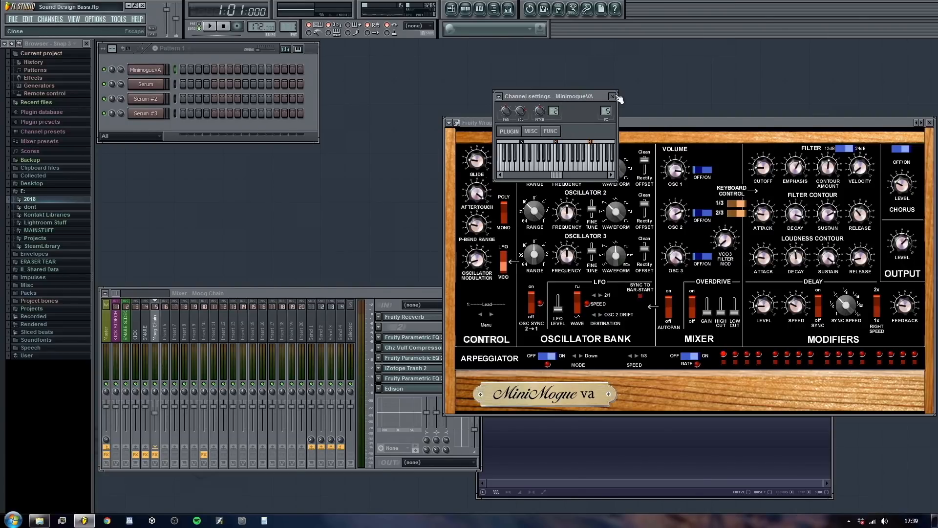
{"action": "left_click", "coordinate": [612, 96]}
{"action": "left_click_drag", "start_coordinate": [621, 122], "coordinate": [598, 73]}
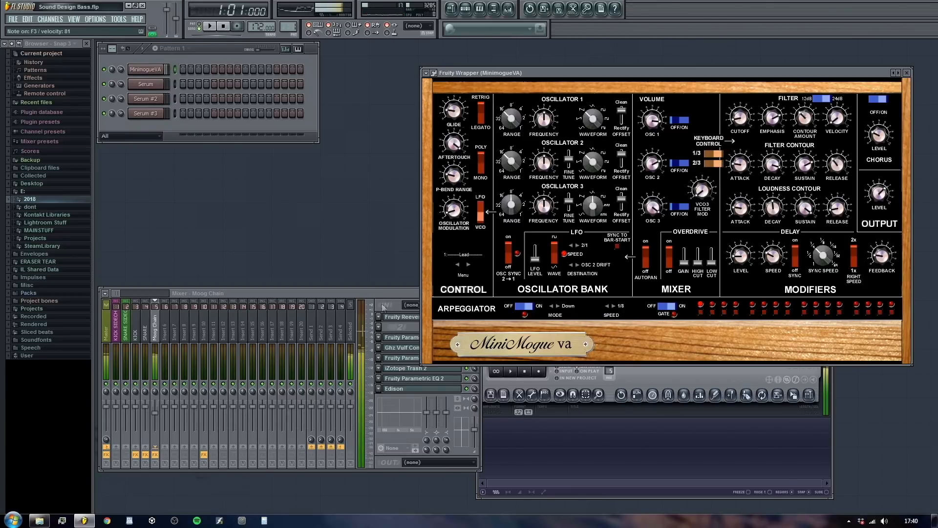
Step: Start a new project in the Moog Chain's Edison, arm it to record on input and move its window up
{"action": "left_click", "coordinate": [425, 390]}
{"action": "left_click", "coordinate": [425, 390]}
{"action": "left_click", "coordinate": [492, 395]}
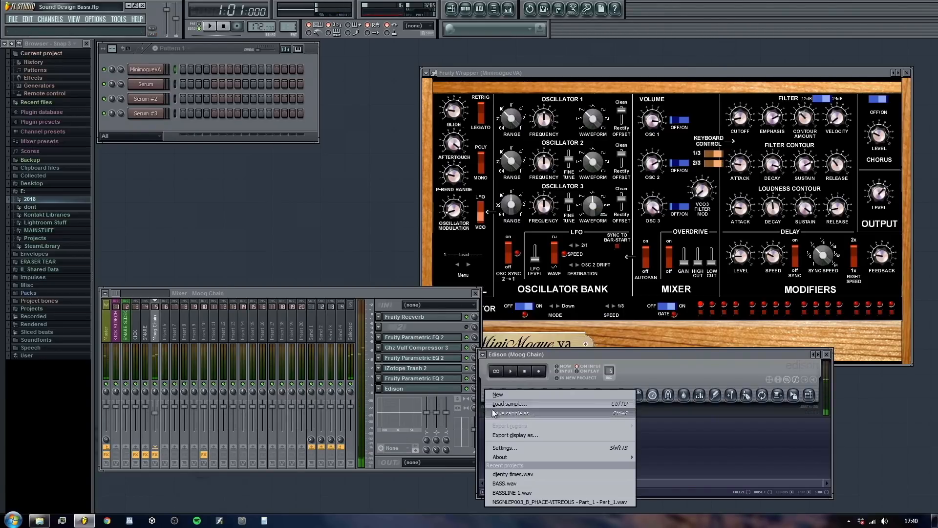
{"action": "left_click", "coordinate": [497, 396]}
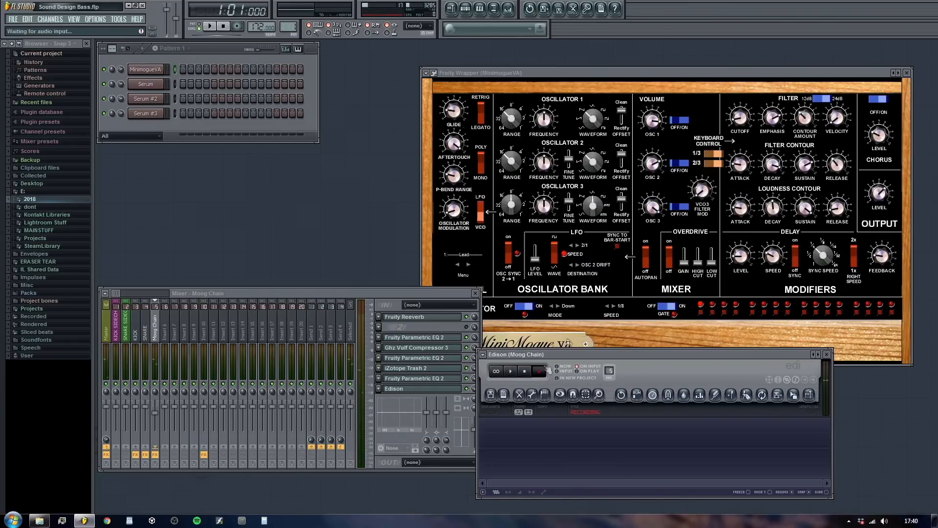
{"action": "left_click_drag", "start_coordinate": [591, 361], "coordinate": [588, 292]}
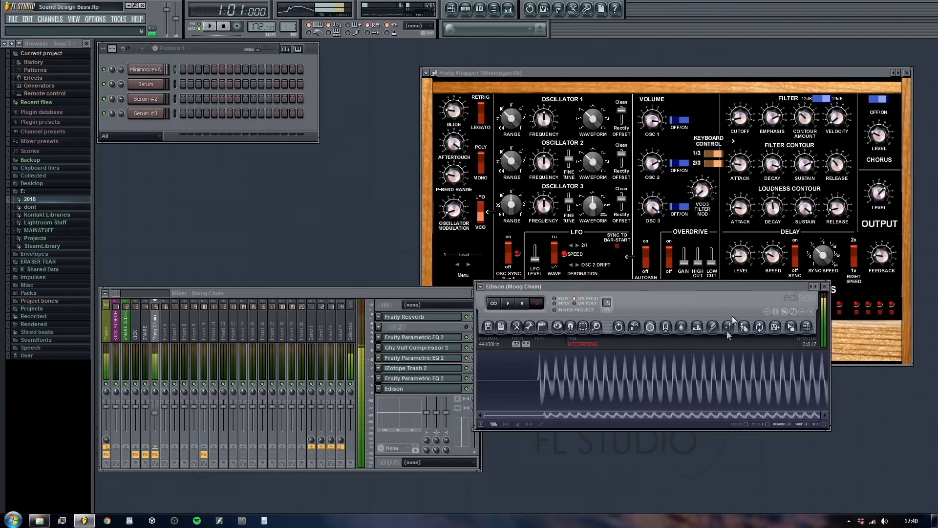
Step: Record MinimogueVA into Edison while sweeping its filter cutoff, hide the synth and stop the recording
{"action": "left_click", "coordinate": [754, 188]}
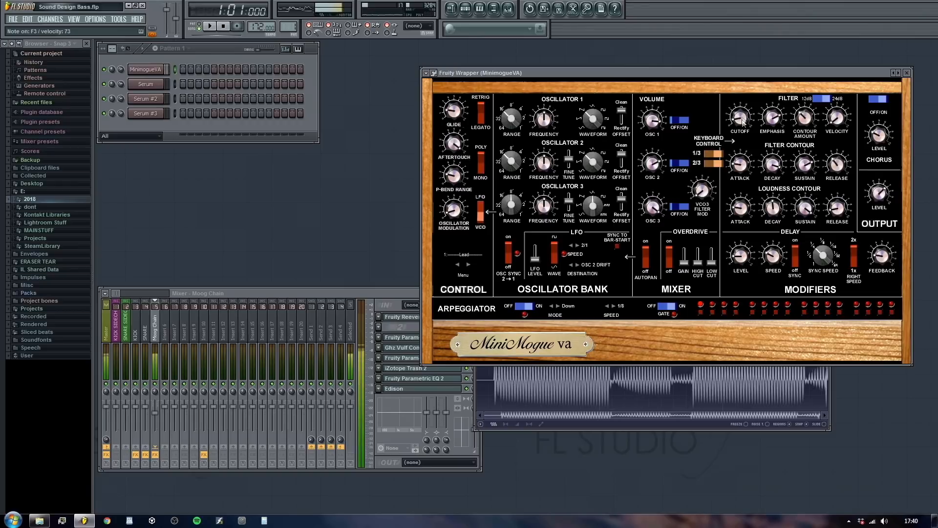
{"action": "left_click_drag", "start_coordinate": [745, 104], "coordinate": [736, 132]}
{"action": "left_click", "coordinate": [146, 69]}
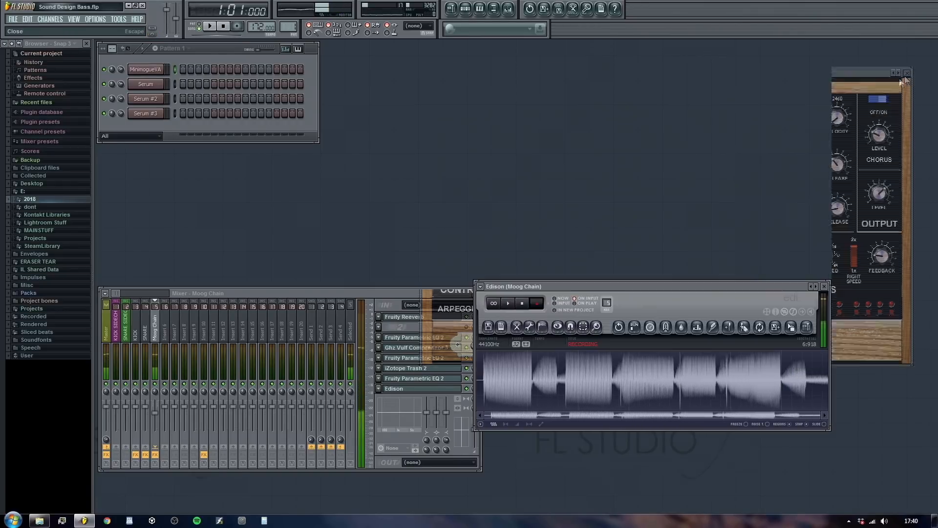
{"action": "left_click", "coordinate": [525, 303]}
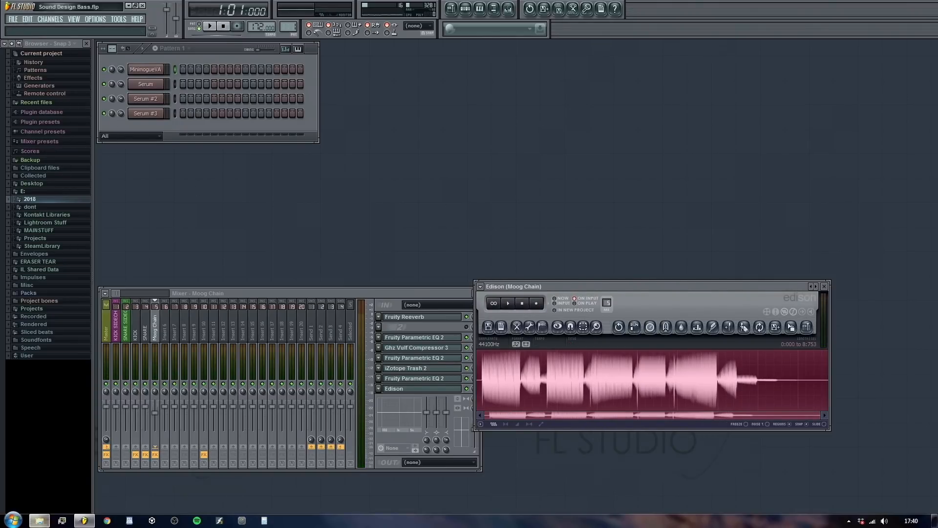
Step: Open the playlist, preview the Serum Messaround 2 sample in the Long Samples folder and place it at the start of the 02 Anomaly track
{"action": "left_click", "coordinate": [39, 521]}
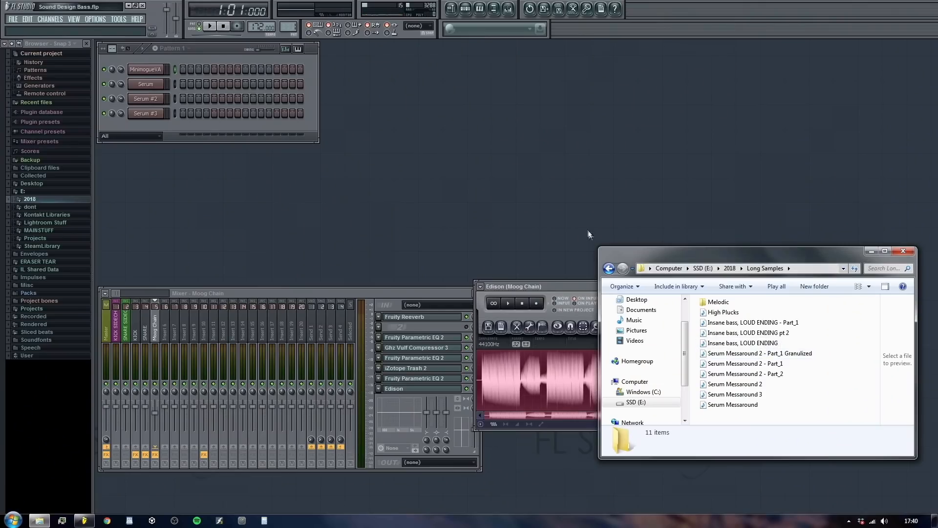
{"action": "left_click", "coordinate": [538, 156]}
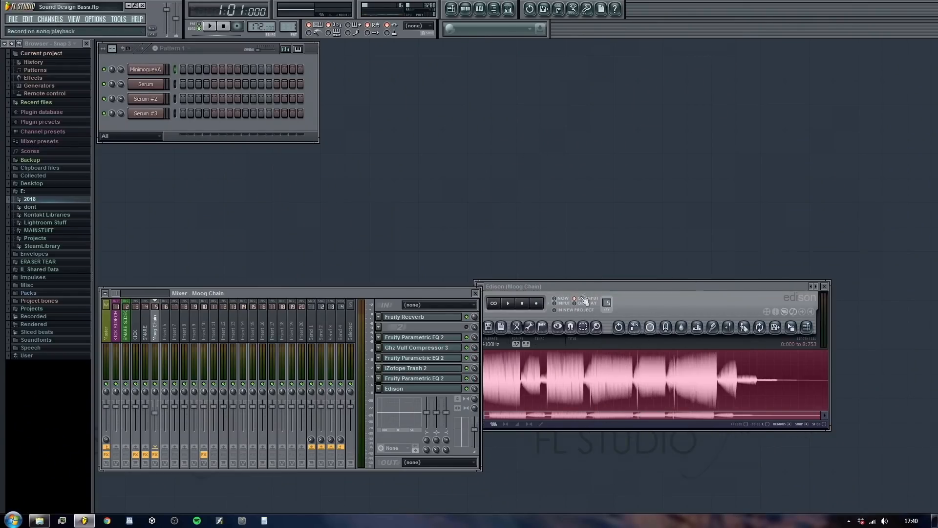
{"action": "key", "text": "F5"}
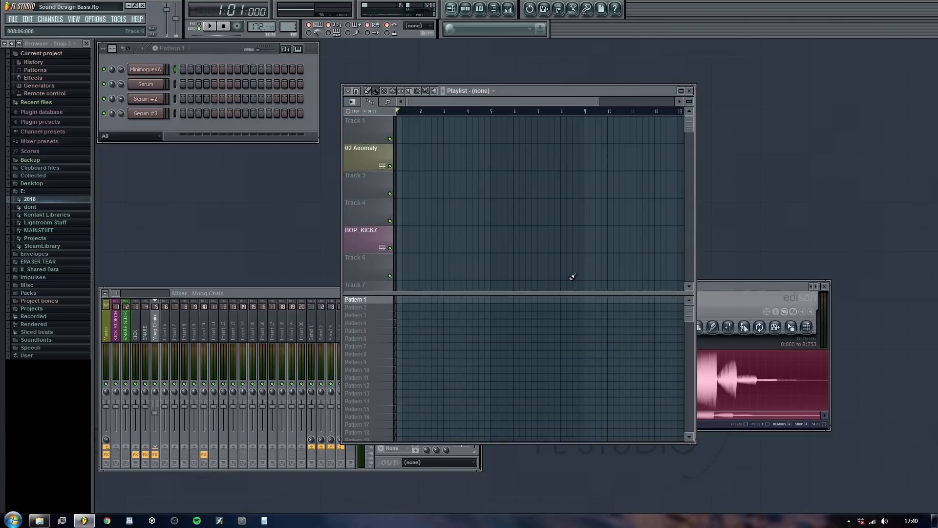
{"action": "left_click", "coordinate": [44, 522]}
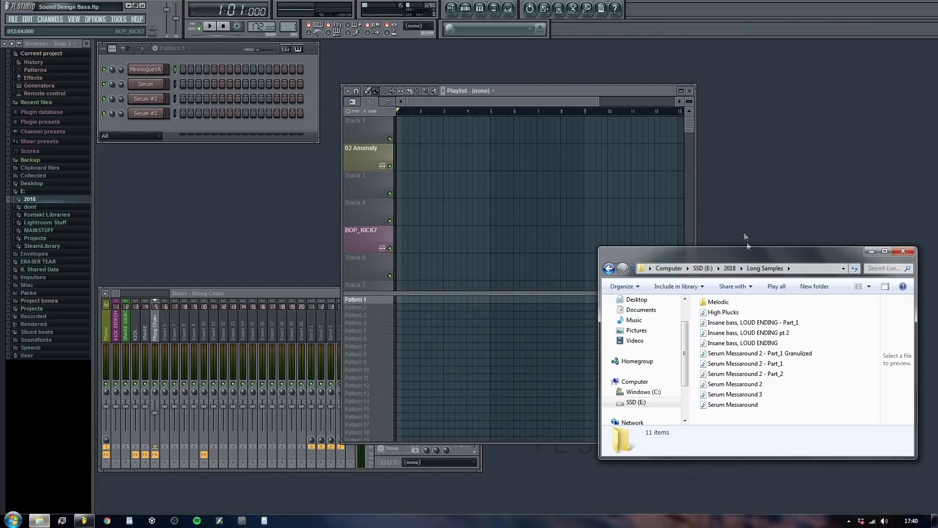
{"action": "double_click", "coordinate": [744, 385]}
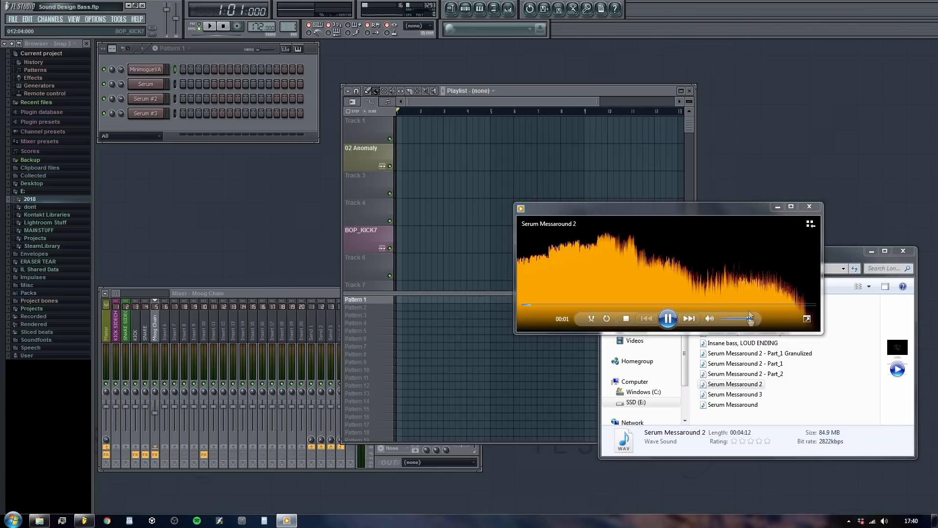
{"action": "left_click", "coordinate": [809, 206]}
{"action": "left_click_drag", "start_coordinate": [728, 384], "coordinate": [446, 162]}
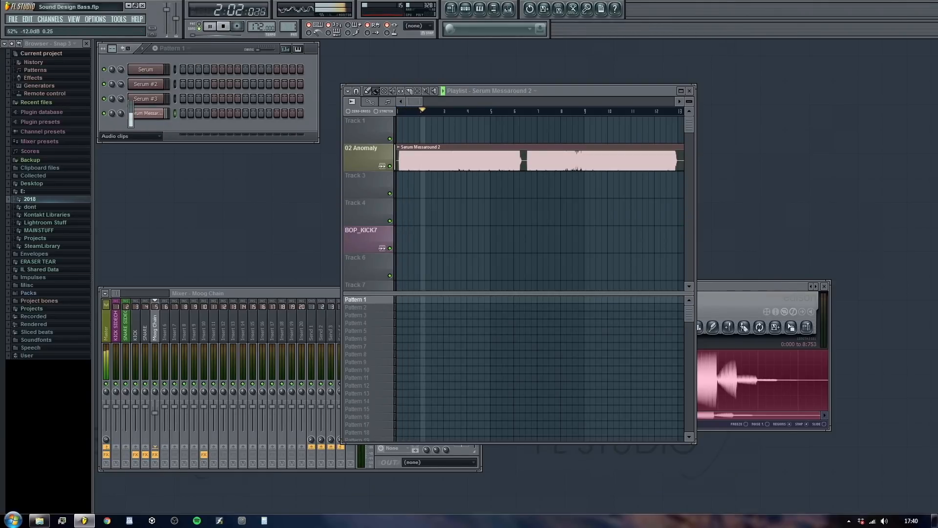
Step: Stop playback, close the Edison window and maximize the playlist
{"action": "key", "text": "space"}
{"action": "left_click", "coordinate": [824, 286]}
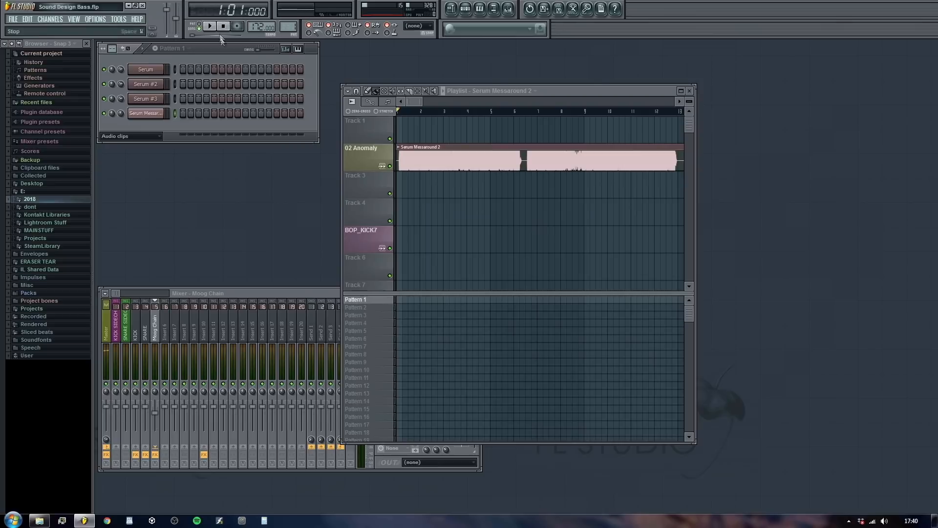
{"action": "double_click", "coordinate": [561, 92]}
Step: Audition the Serum Messaround 2 clip from several positions in its first eleven bars and set the master volume to 81%
{"action": "scroll", "coordinate": [252, 92], "scroll_direction": "up", "scroll_amount": 4}
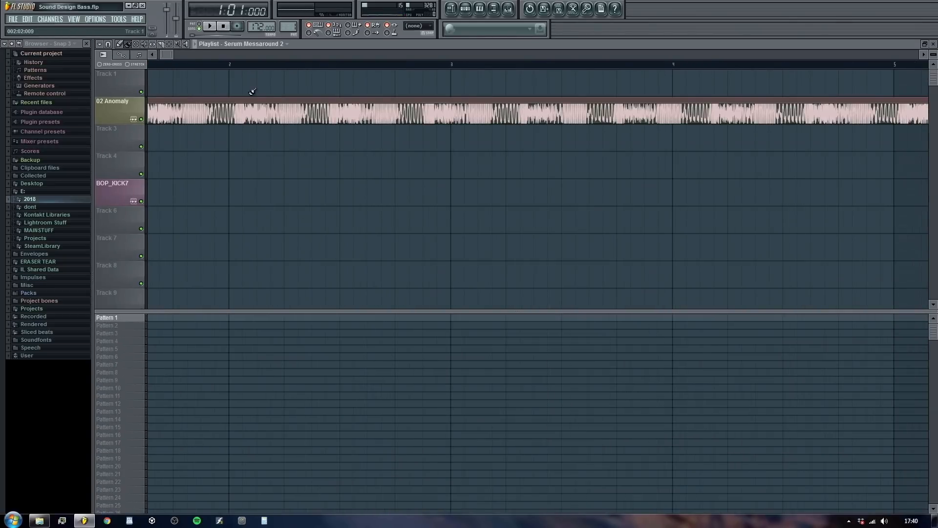
{"action": "scroll", "coordinate": [164, 59], "scroll_direction": "down", "scroll_amount": 3}
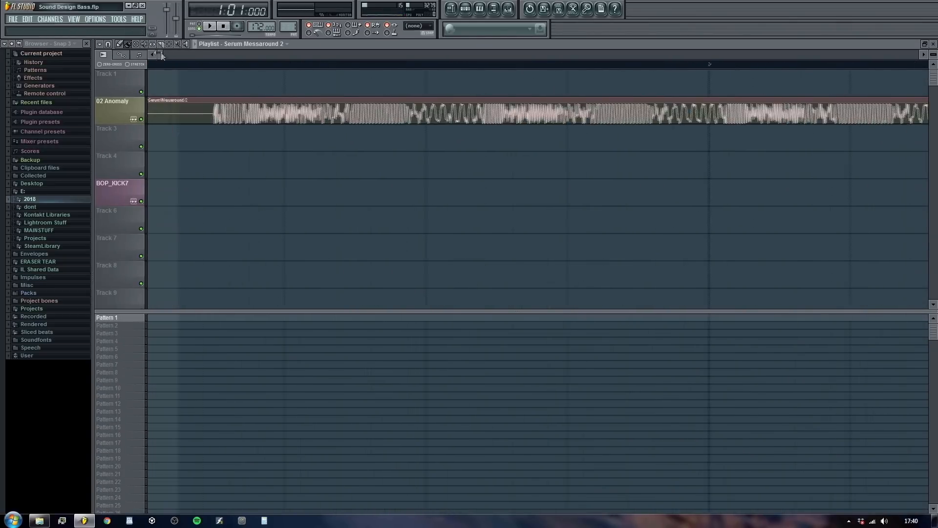
{"action": "key", "text": "space"}
{"action": "key", "text": "space"}
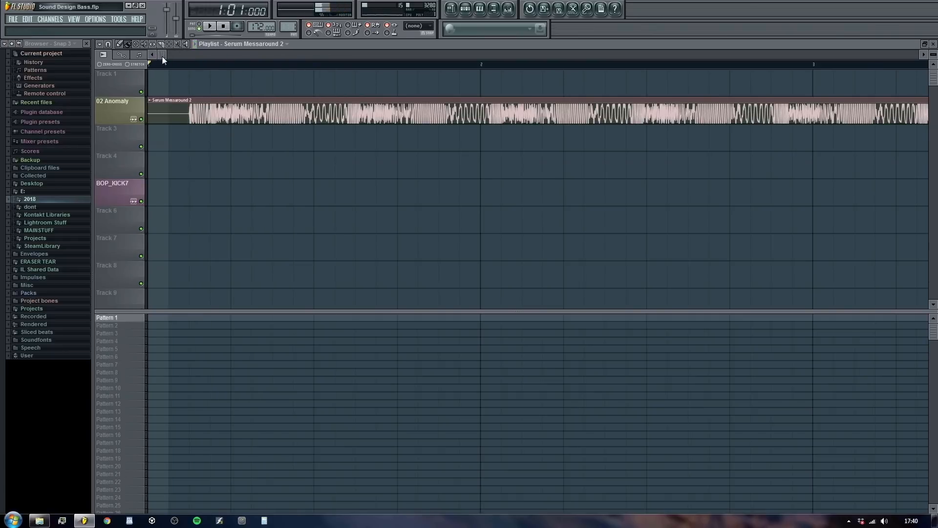
{"action": "scroll", "coordinate": [158, 53], "scroll_direction": "down", "scroll_amount": 3}
{"action": "left_click", "coordinate": [309, 65]}
{"action": "left_click_drag", "start_coordinate": [181, 55], "coordinate": [200, 55]}
{"action": "key", "text": "space"}
{"action": "left_click", "coordinate": [300, 64]}
{"action": "left_click", "coordinate": [341, 65]}
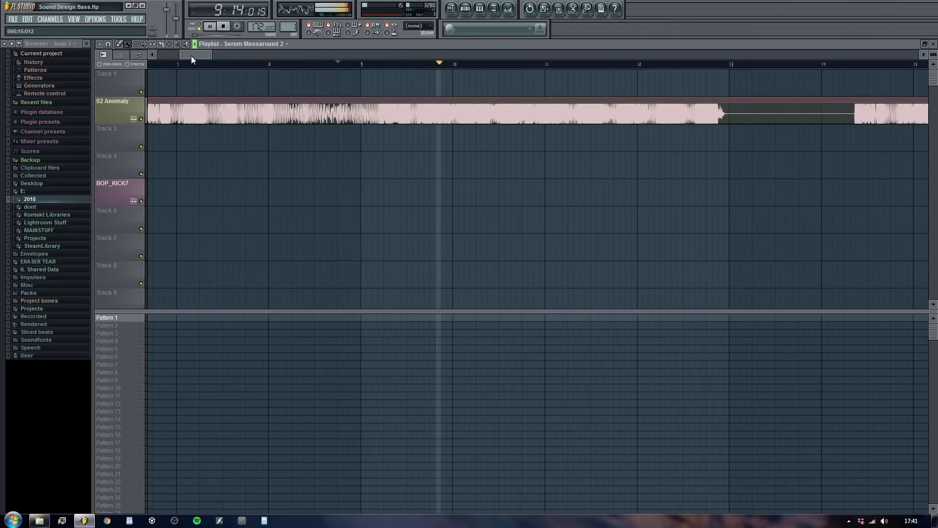
{"action": "left_click_drag", "start_coordinate": [192, 56], "coordinate": [208, 58]}
{"action": "left_click_drag", "start_coordinate": [166, 10], "coordinate": [167, 14]}
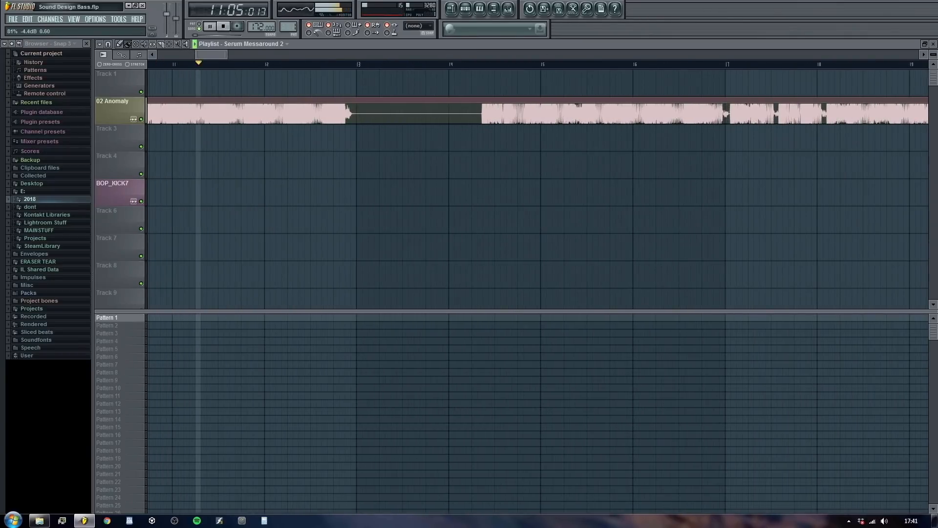
Step: Audition the clip from several positions between bars 14 and 26 and set the playhead to 26:09
{"action": "key", "text": "space"}
{"action": "left_click_drag", "start_coordinate": [214, 55], "coordinate": [228, 55]}
{"action": "left_click", "coordinate": [233, 64]}
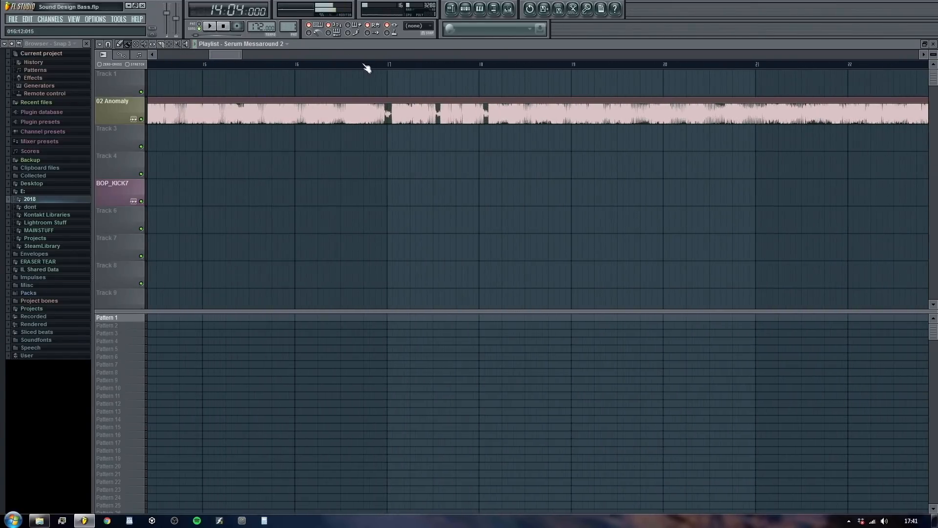
{"action": "left_click", "coordinate": [364, 64]}
{"action": "scroll", "coordinate": [418, 110], "scroll_direction": "down", "scroll_amount": 3}
{"action": "key", "text": "space"}
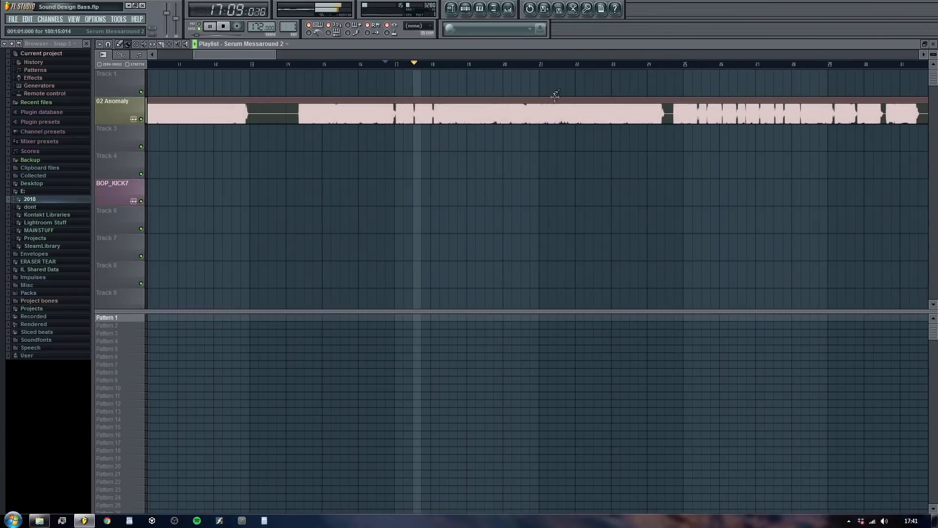
{"action": "scroll", "coordinate": [538, 88], "scroll_direction": "up", "scroll_amount": 5}
{"action": "left_click_drag", "start_coordinate": [225, 54], "coordinate": [249, 56]}
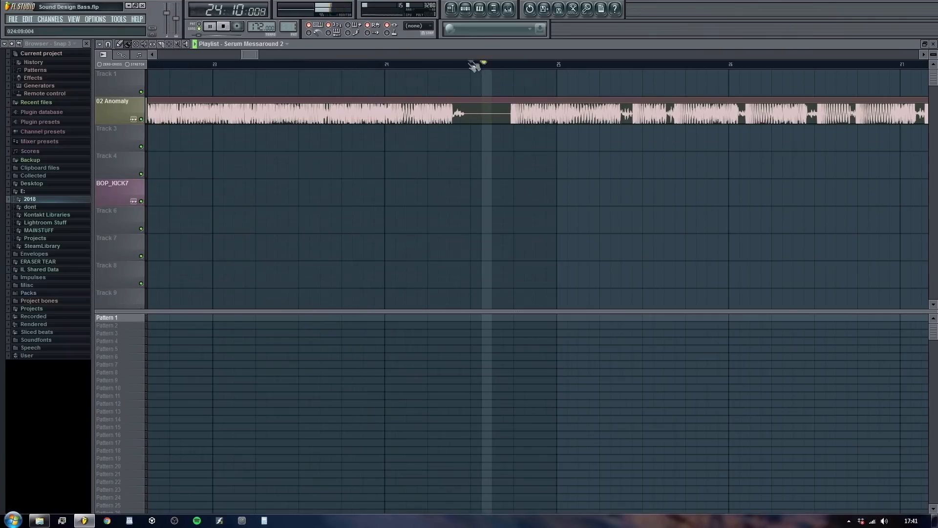
{"action": "left_click_drag", "start_coordinate": [249, 55], "coordinate": [263, 56]}
{"action": "key", "text": "space"}
{"action": "left_click", "coordinate": [265, 64]}
{"action": "key", "text": "space"}
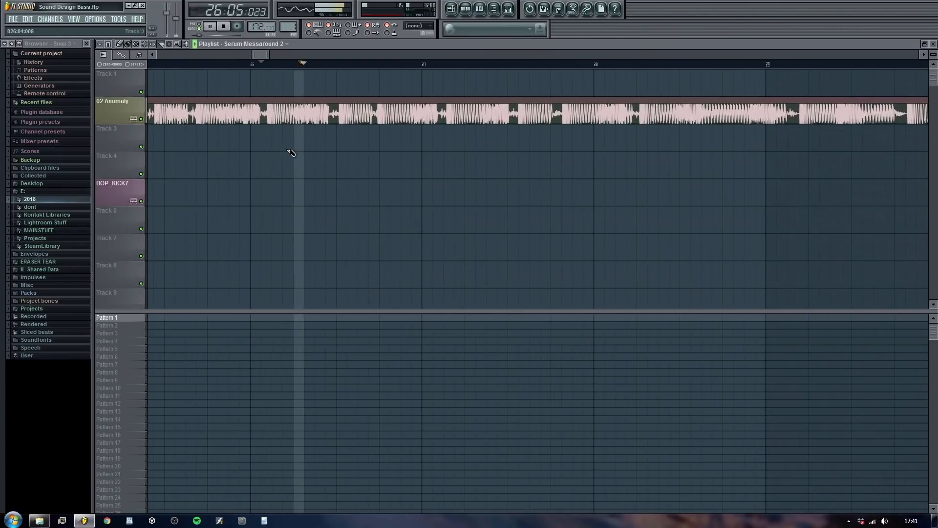
{"action": "key", "text": "space"}
{"action": "left_click", "coordinate": [338, 65]}
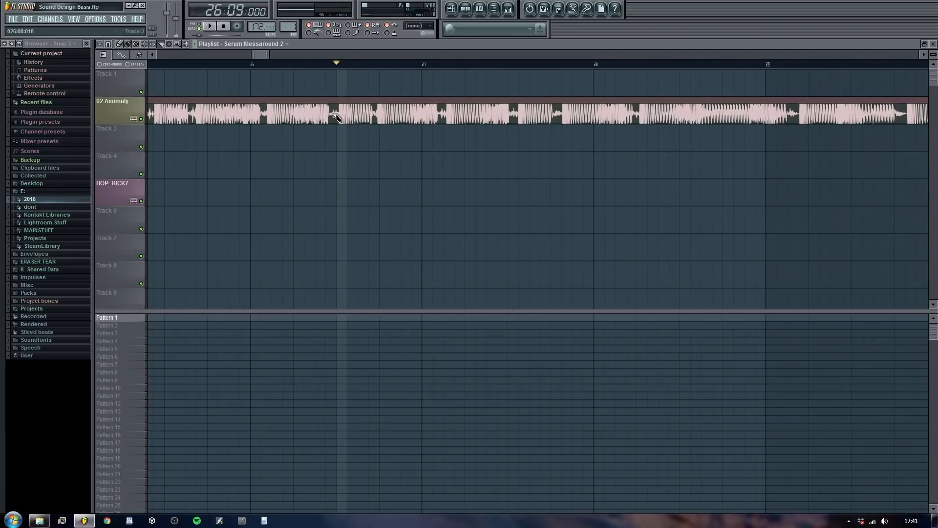
Step: Isolate the clip section starting just after 26:09, delete the preceding audio and move the section to the start of Track 1
{"action": "scroll", "coordinate": [346, 128], "scroll_direction": "up", "scroll_amount": 5}
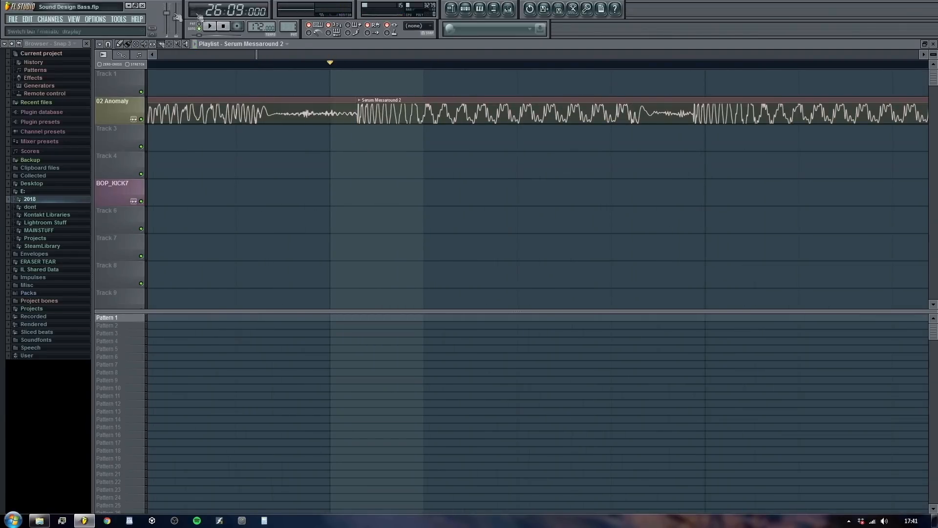
{"action": "right_click", "coordinate": [268, 99]}
{"action": "scroll", "coordinate": [424, 115], "scroll_direction": "down", "scroll_amount": 5}
{"action": "right_click", "coordinate": [419, 102]}
{"action": "left_click_drag", "start_coordinate": [268, 55], "coordinate": [234, 56]}
{"action": "left_click", "coordinate": [235, 92]}
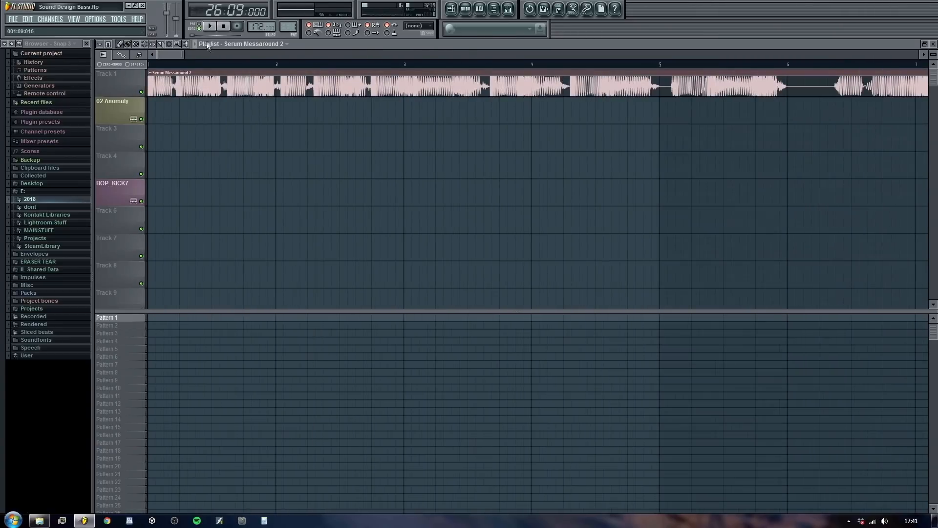
Step: Play the section on Track 1, then remove everything after the cut in the second half of bar 3
{"action": "left_click", "coordinate": [188, 66]}
{"action": "key", "text": "space"}
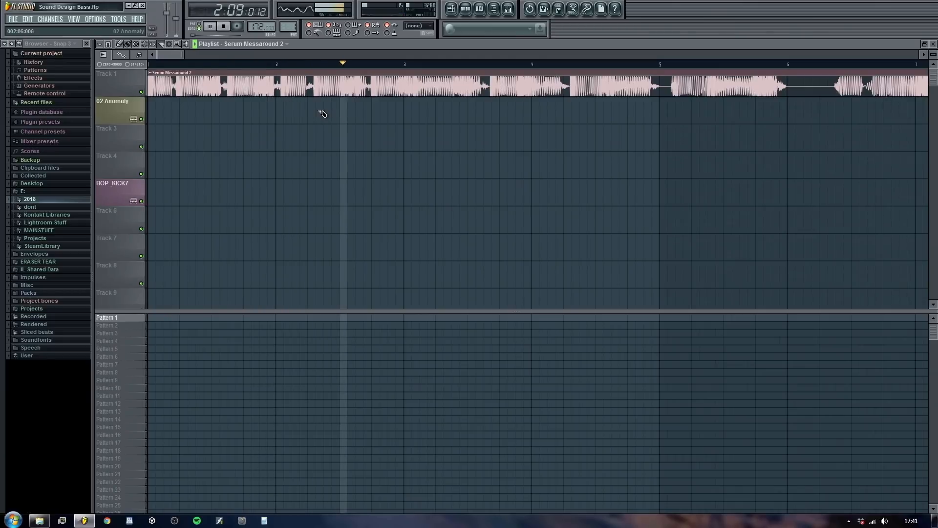
{"action": "key", "text": "space"}
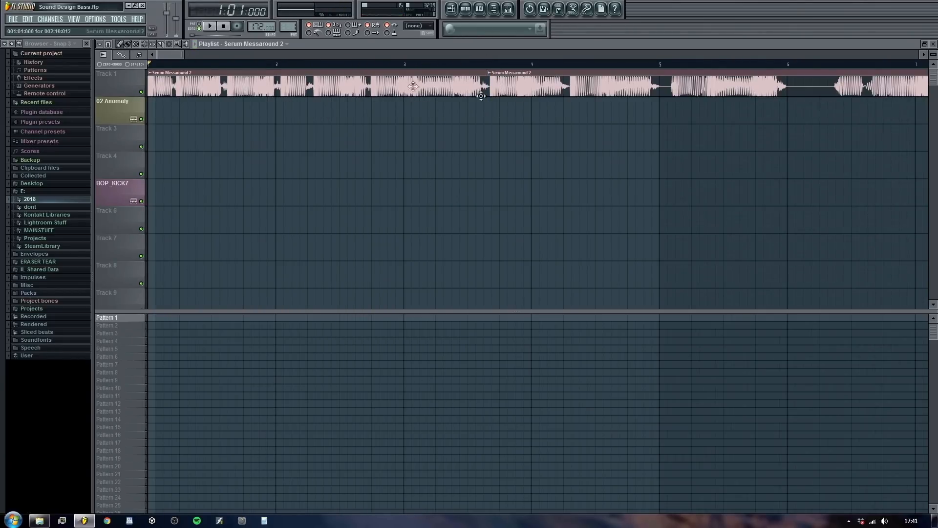
{"action": "right_click", "coordinate": [504, 91]}
{"action": "mouse_move", "coordinate": [487, 74]}
{"action": "left_mouse_down"}
{"action": "mouse_move", "coordinate": [411, 74]}
{"action": "mouse_move", "coordinate": [494, 74]}
{"action": "left_mouse_up"}
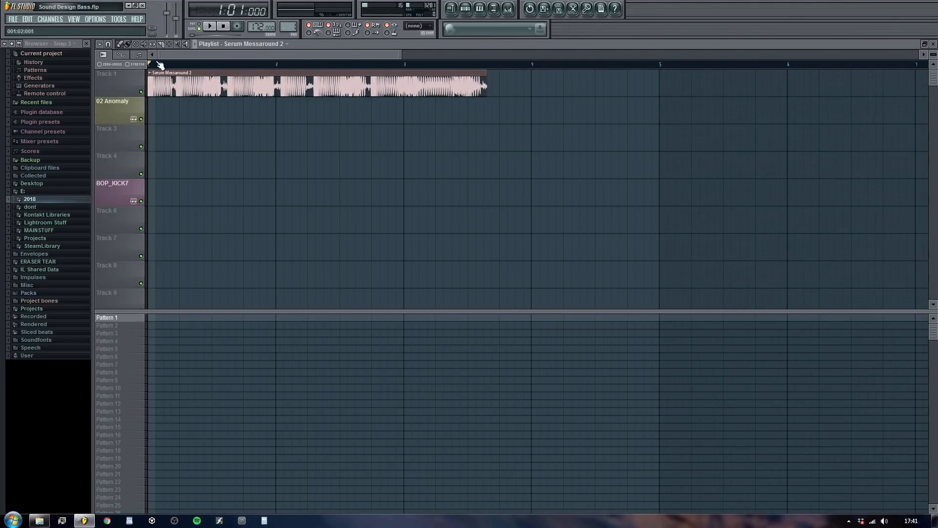
Step: Play the trimmed Serum Messaround 2 clip on Track 1 from its start
{"action": "double_click", "coordinate": [465, 95]}
{"action": "key", "text": "Escape"}
{"action": "scroll", "coordinate": [166, 103], "scroll_direction": "up", "scroll_amount": 5}
{"action": "key", "text": "space"}
{"action": "scroll", "coordinate": [182, 60], "scroll_direction": "down", "scroll_amount": 3}
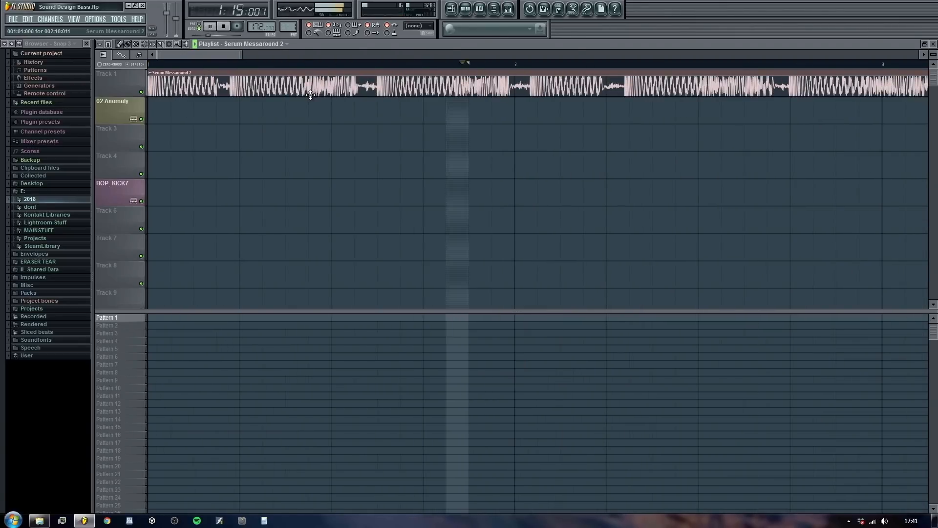
{"action": "key", "text": "space"}
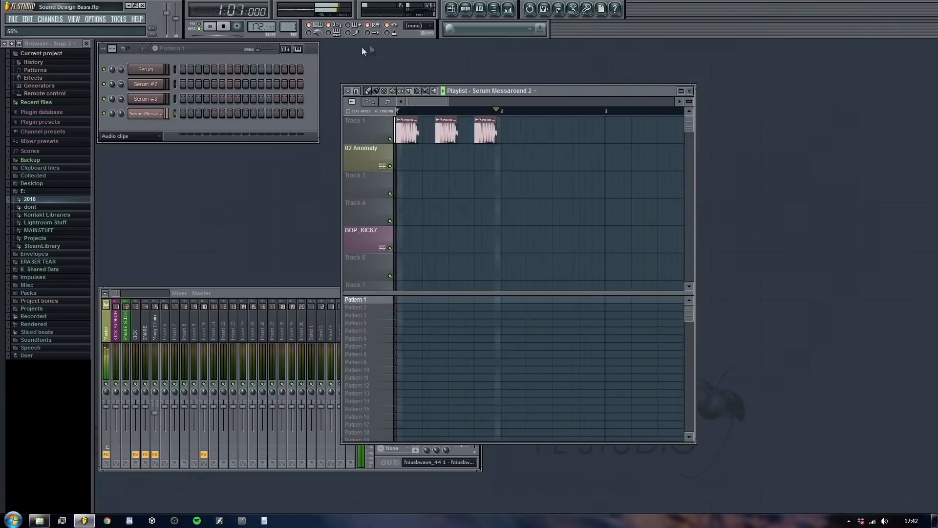
Step: Place a Pattern 1 block at bar 1 of the playlist and play it together with the three sample hits
{"action": "key", "text": "space"}
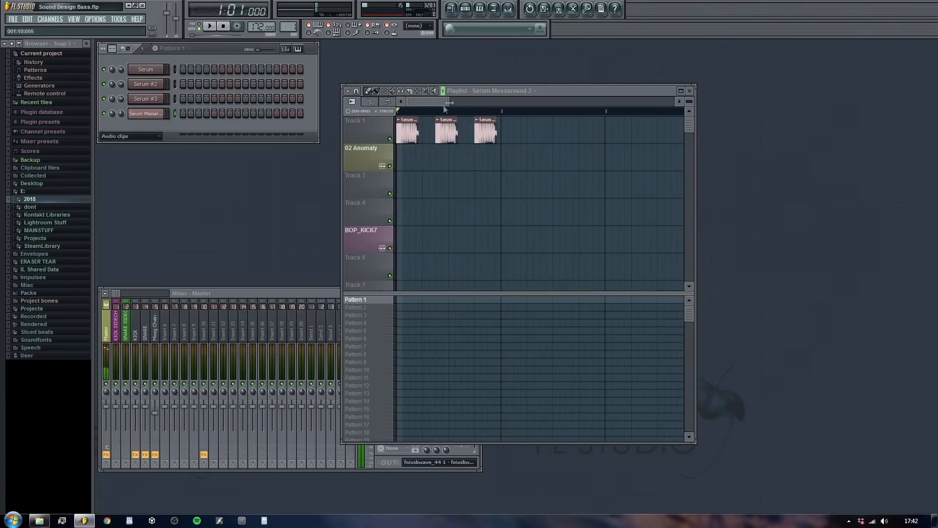
{"action": "left_click", "coordinate": [418, 300]}
{"action": "key", "text": "space"}
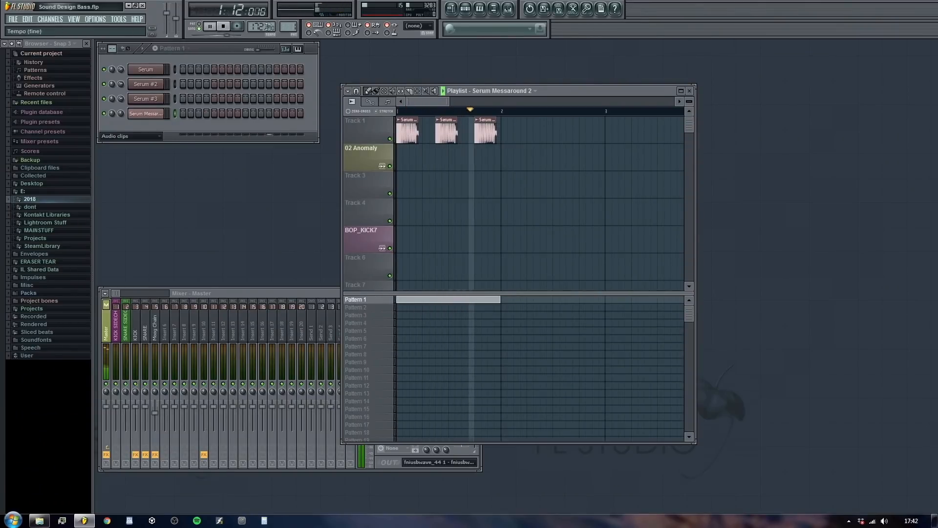
{"action": "key", "text": "space"}
{"action": "left_click", "coordinate": [50, 20]}
{"action": "mouse_move", "coordinate": [98, 29]}
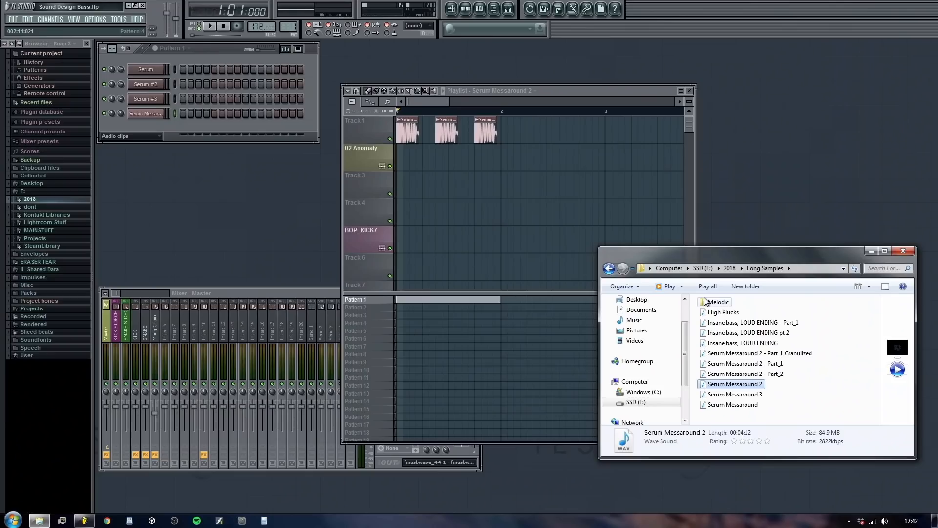
Step: Browse the 2018 sample folder and look into its Guitar Bits subfolder
{"action": "left_click", "coordinate": [609, 269]}
{"action": "double_click", "coordinate": [723, 314]}
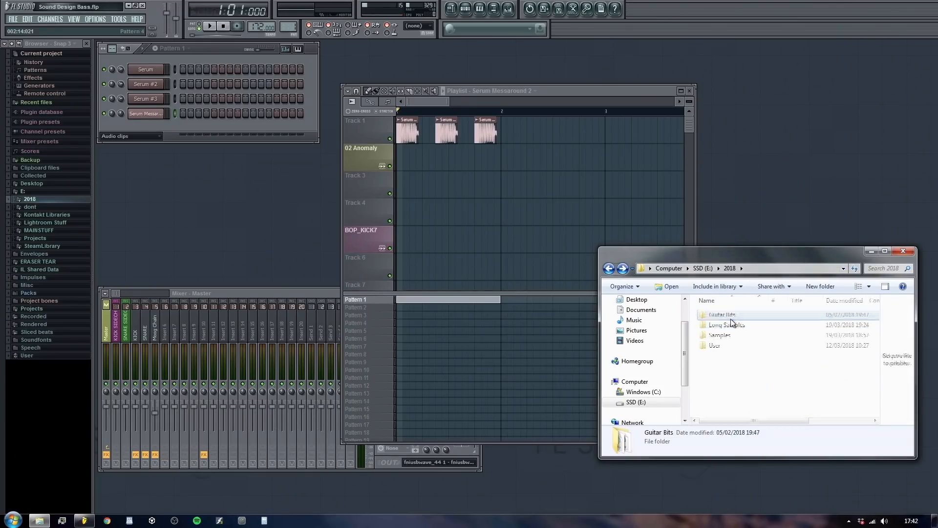
{"action": "left_click", "coordinate": [609, 268]}
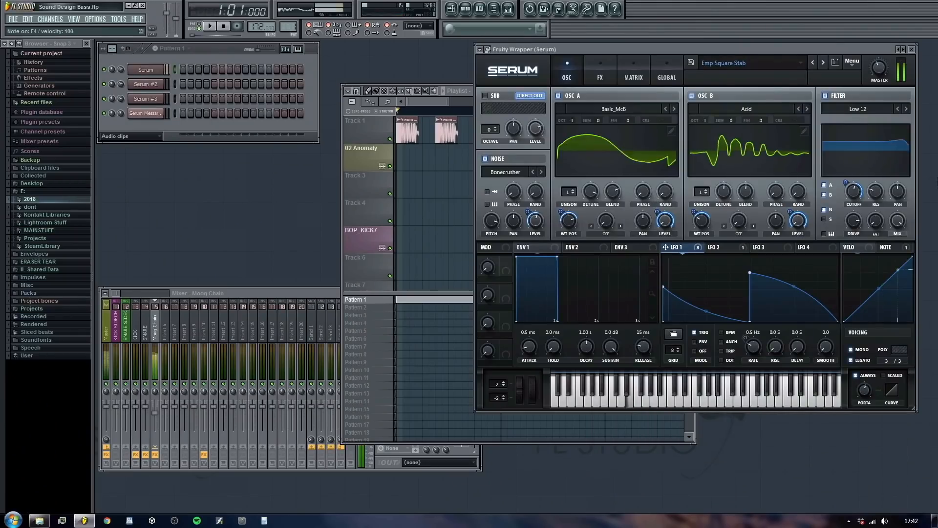
Step: Lower Serum's filter cutoff while the note sounds, stop it and close Serum's plugin and channel settings windows
{"action": "left_click_drag", "start_coordinate": [853, 191], "coordinate": [846, 181]}
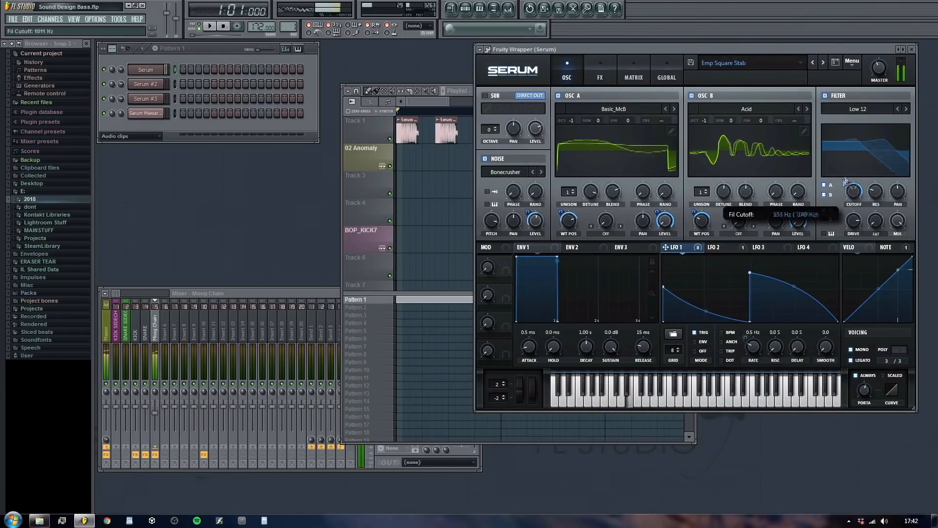
{"action": "left_click", "coordinate": [224, 26]}
{"action": "left_click", "coordinate": [912, 49]}
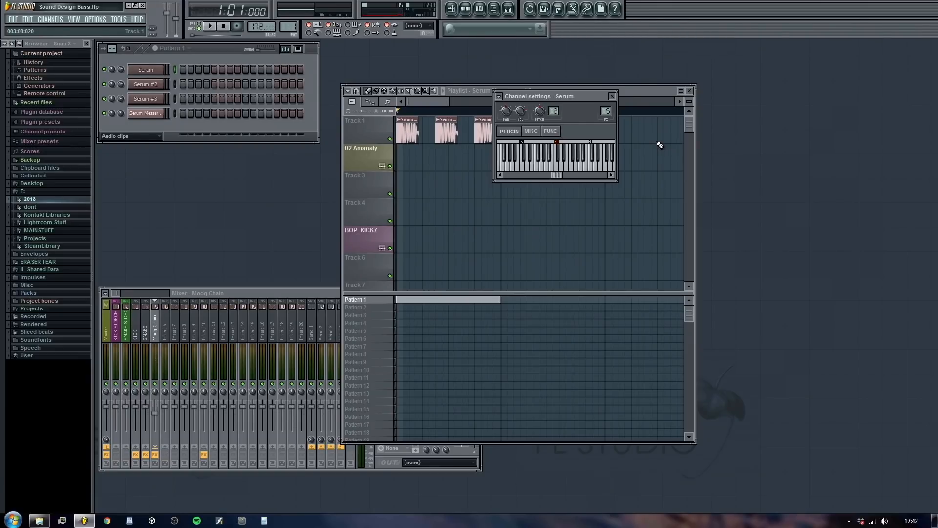
{"action": "left_click", "coordinate": [612, 96]}
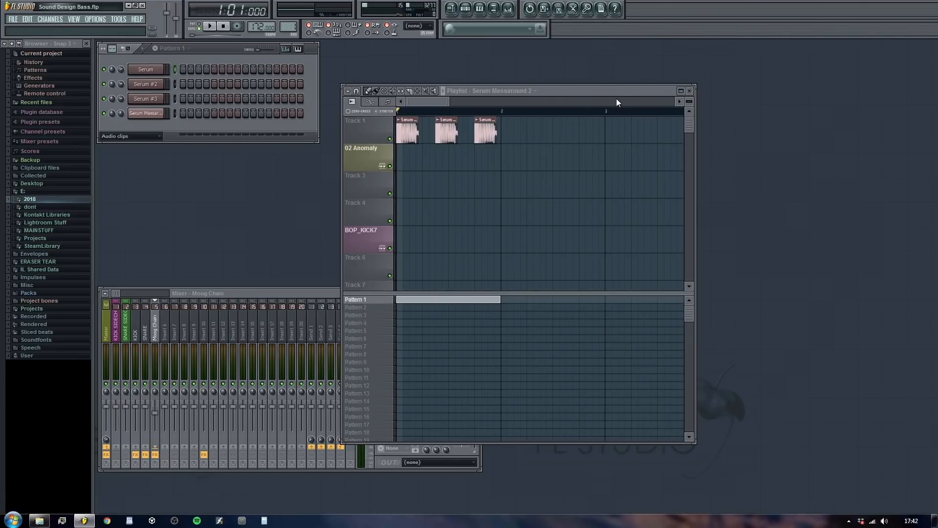
Step: Reopen the first Serum channel, move only its channel settings window aside and show all channels in the channel rack
{"action": "left_click", "coordinate": [157, 70]}
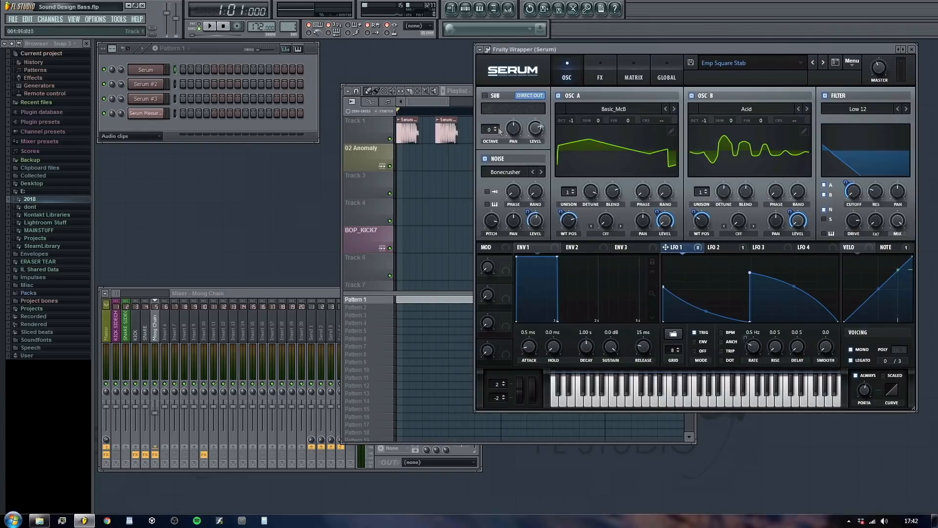
{"action": "left_click", "coordinate": [914, 49]}
{"action": "left_click_drag", "start_coordinate": [601, 97], "coordinate": [877, 103]}
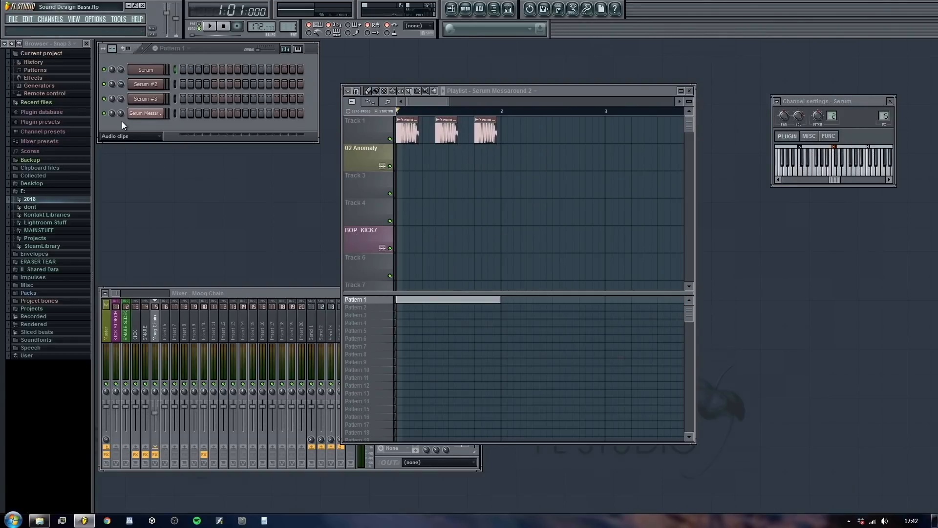
{"action": "left_click", "coordinate": [124, 146]}
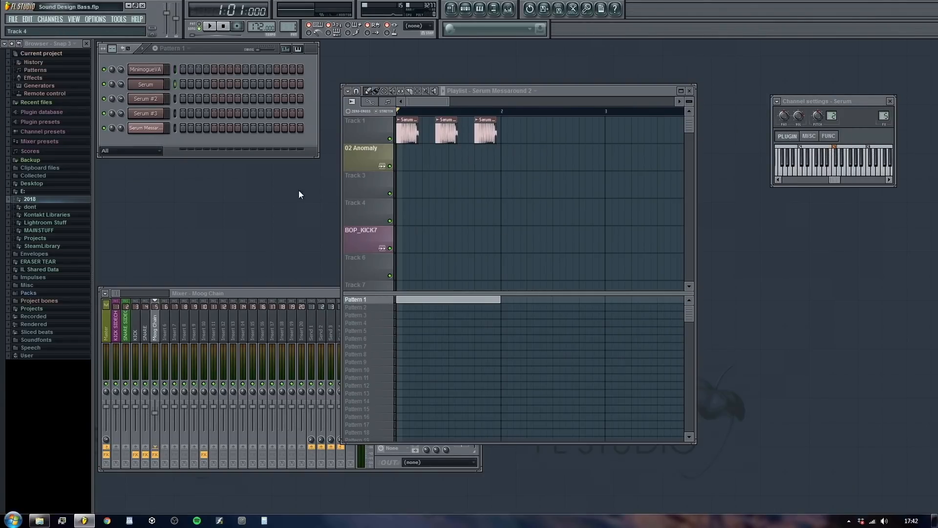
Step: Browse the 2018 folder's User and Samples subfolders, preview EmpBreak 1 from Breaks and close the player
{"action": "left_click", "coordinate": [41, 519]}
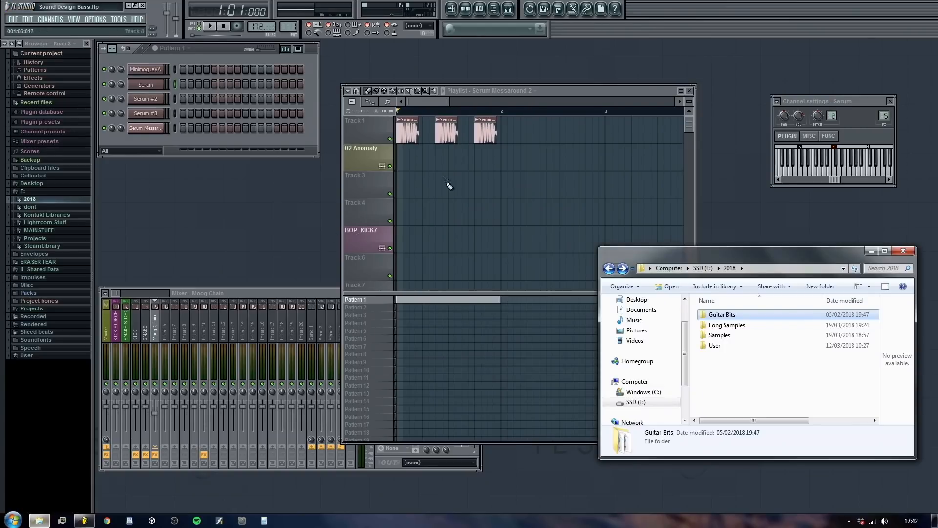
{"action": "double_click", "coordinate": [715, 345]}
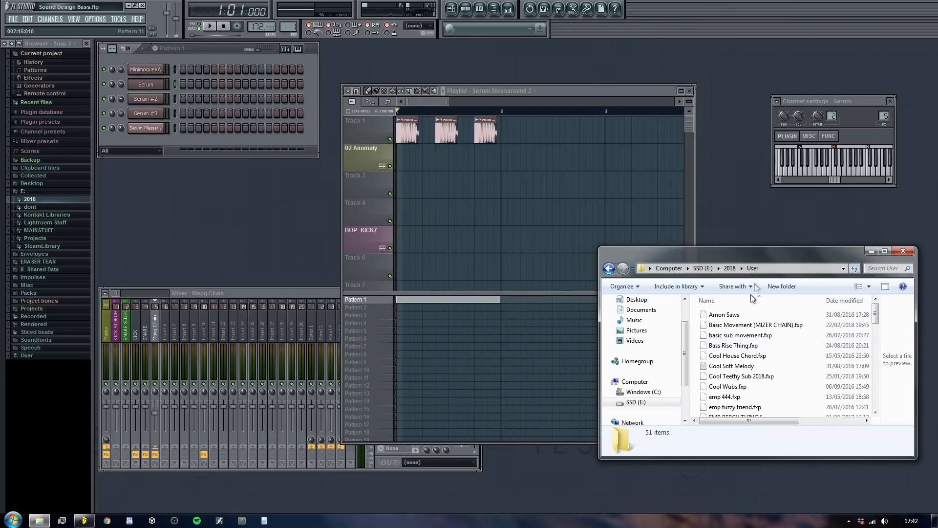
{"action": "left_click", "coordinate": [613, 271]}
{"action": "double_click", "coordinate": [720, 336]}
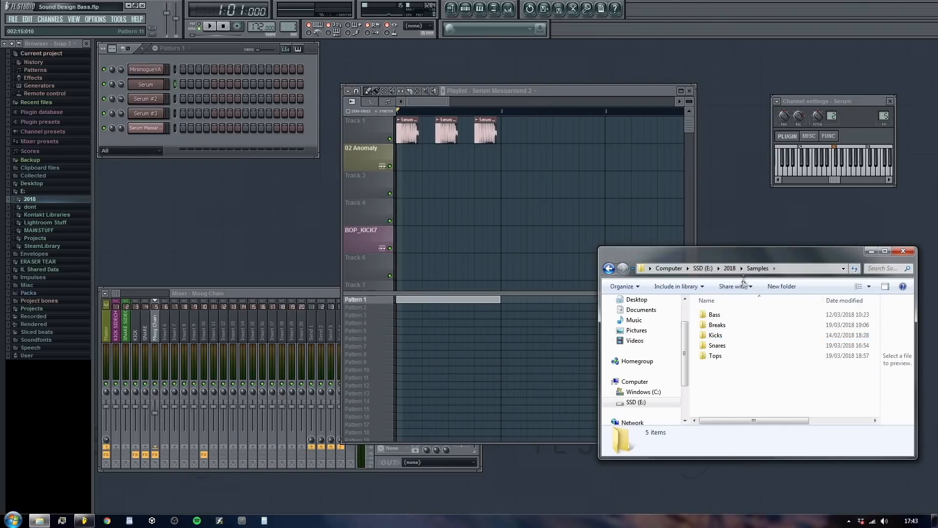
{"action": "double_click", "coordinate": [726, 327]}
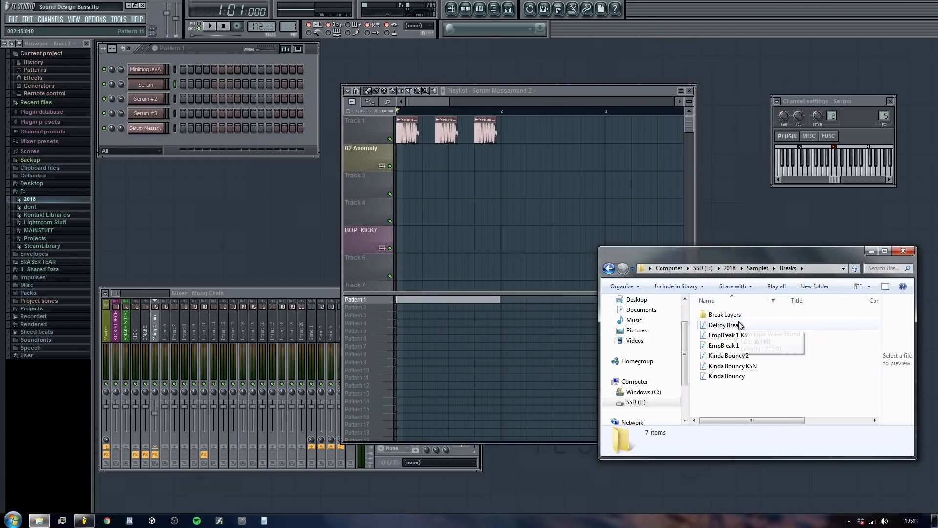
{"action": "double_click", "coordinate": [724, 345]}
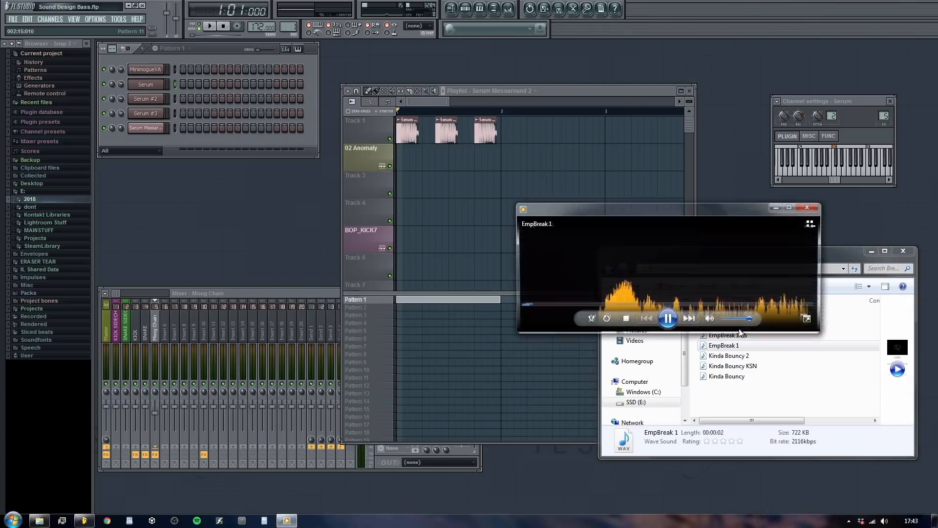
{"action": "left_click", "coordinate": [809, 207]}
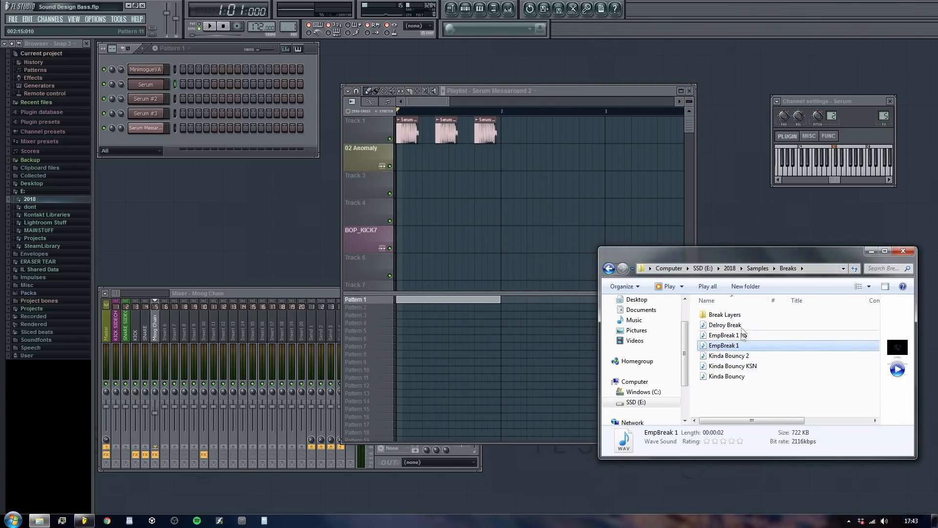
Step: Place the EmpBreak 1 break at bar 1 of Track 3 in the FL Studio playlist and play the arrangement briefly
{"action": "left_click_drag", "start_coordinate": [737, 345], "coordinate": [434, 192]}
{"action": "left_click", "coordinate": [853, 220]}
{"action": "left_click", "coordinate": [843, 227]}
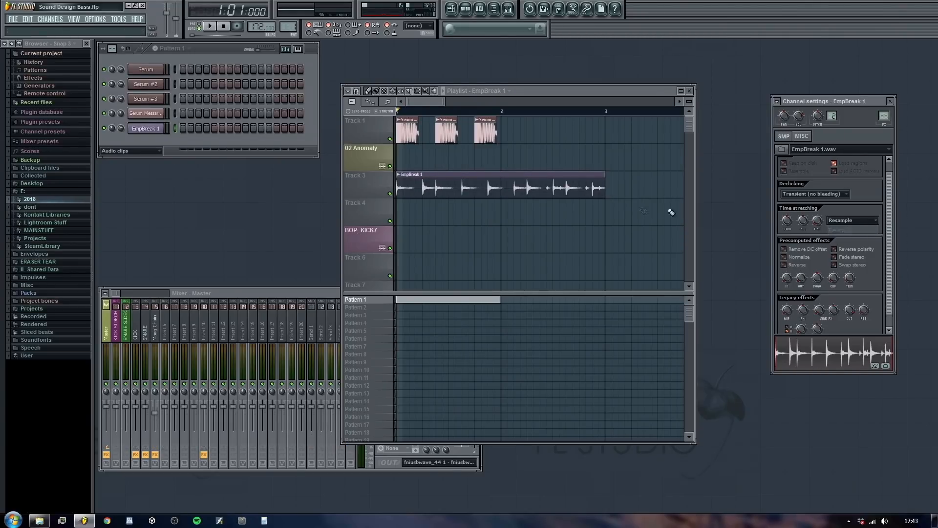
{"action": "left_click", "coordinate": [211, 27]}
{"action": "left_click", "coordinate": [224, 27]}
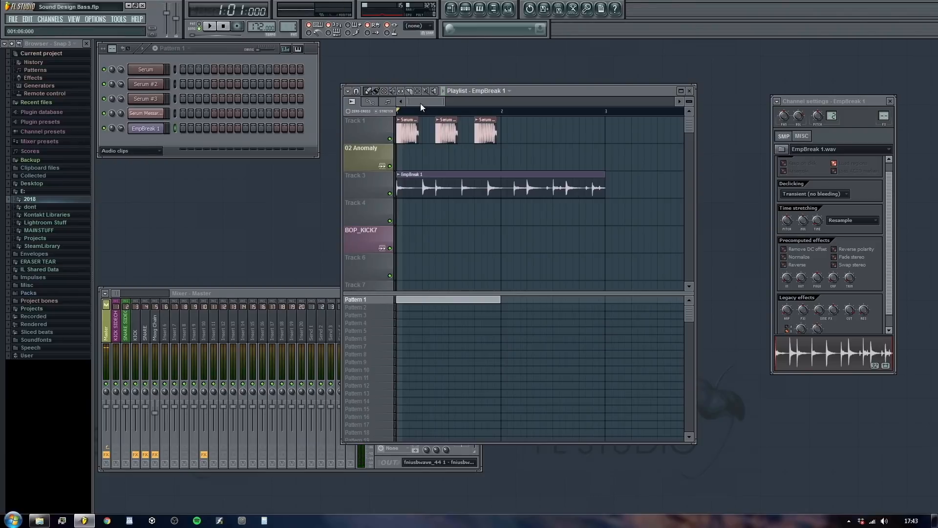
Step: Duplicate the three Serum hits on Track 1 into bar 2 and play them with the break
{"action": "left_click", "coordinate": [351, 135]}
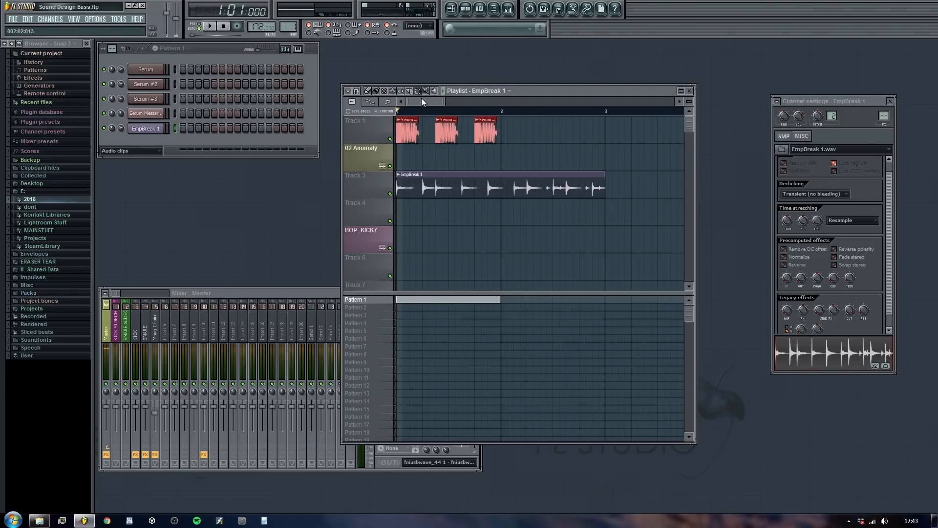
{"action": "left_click_drag", "start_coordinate": [410, 126], "coordinate": [505, 130], "text": "shift"}
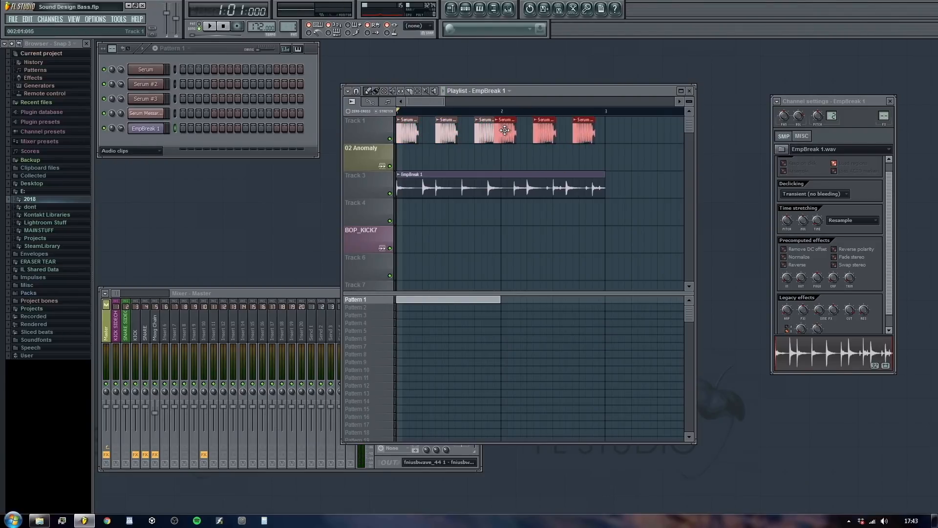
{"action": "key", "text": "space"}
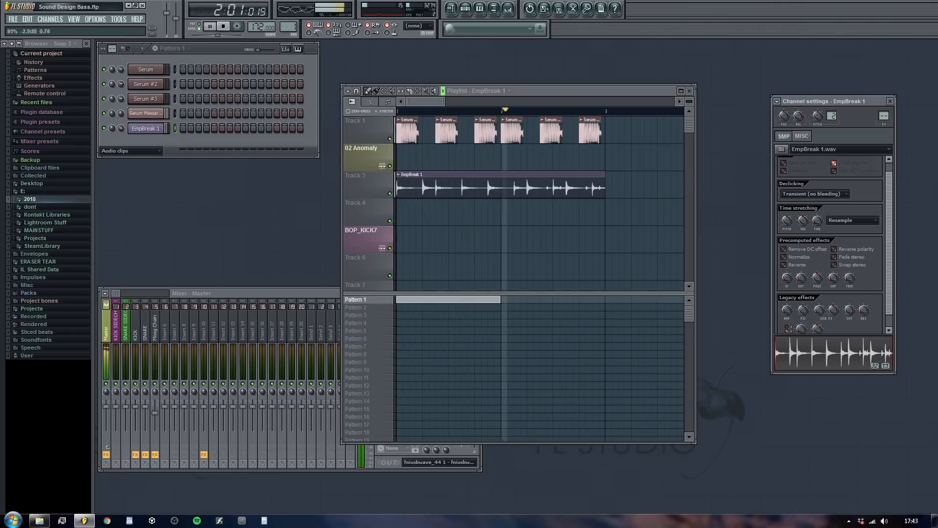
Step: Assign the Serum Messaround 2 sample to mixer insert 9 and the EmpBreak 1 sample to the KICK mixer track
{"action": "double_click", "coordinate": [586, 132]}
{"action": "key", "text": "space"}
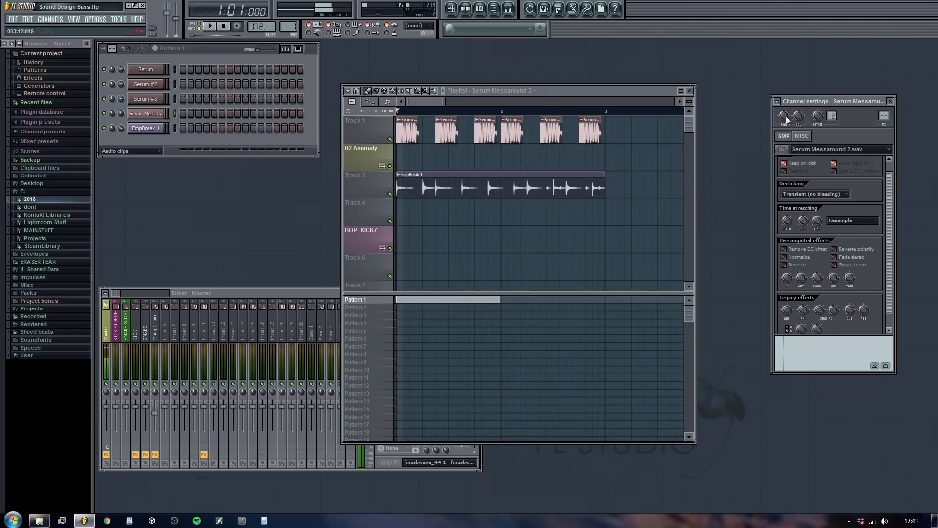
{"action": "key", "text": "space"}
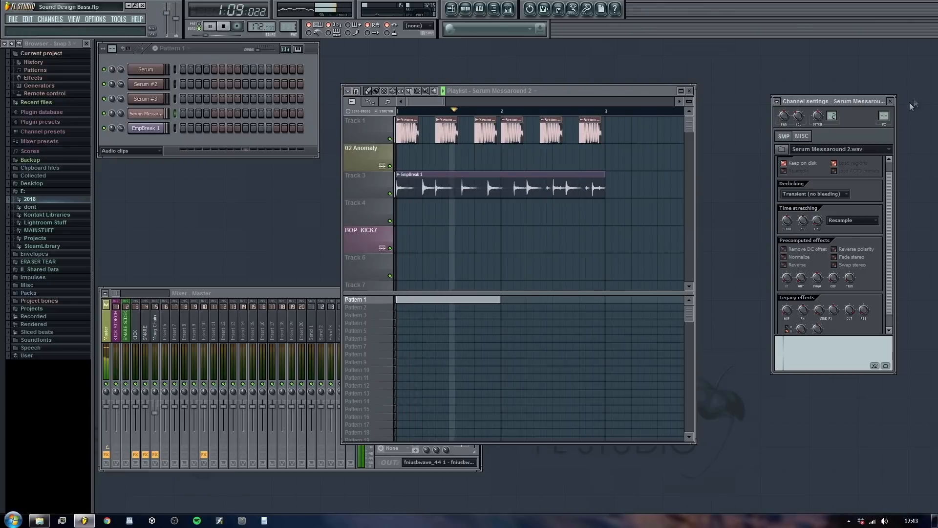
{"action": "mouse_move", "coordinate": [883, 116]}
{"action": "left_mouse_down"}
{"action": "mouse_move", "coordinate": [883, 97]}
{"action": "mouse_move", "coordinate": [884, 112]}
{"action": "left_mouse_up"}
{"action": "key", "text": "space"}
{"action": "double_click", "coordinate": [515, 191]}
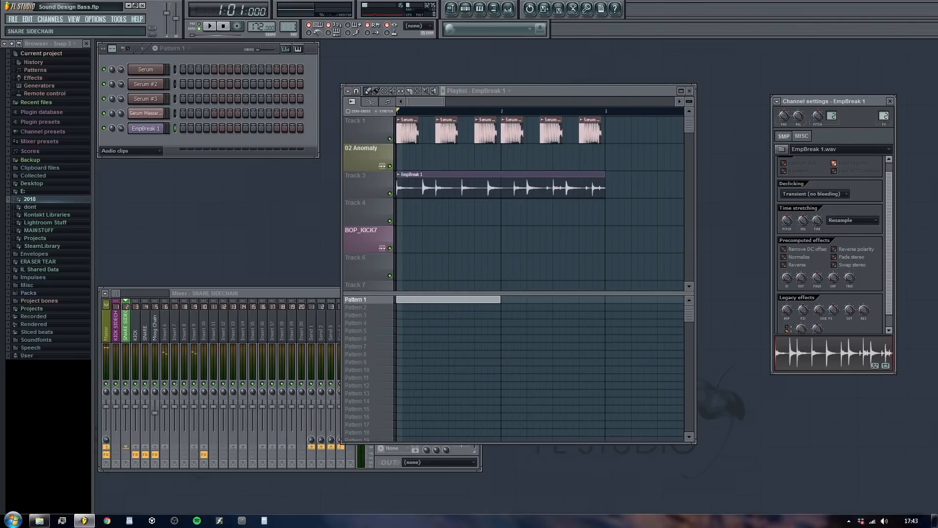
{"action": "key", "text": "space"}
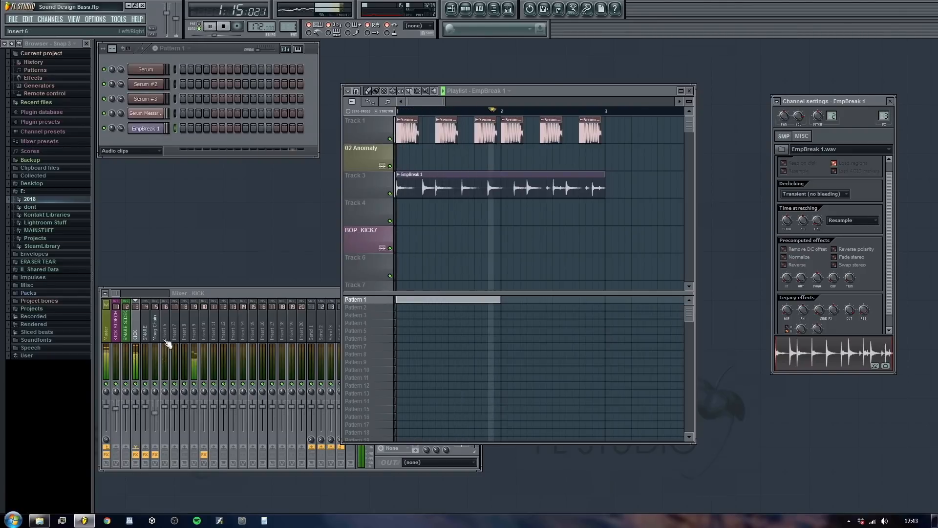
Step: Route mixer insert 9 only to KICK SIDECHAIN during playback, select the KICK mixer track and stop playback
{"action": "left_click", "coordinate": [198, 334]}
{"action": "right_click", "coordinate": [116, 446]}
{"action": "left_click", "coordinate": [128, 451]}
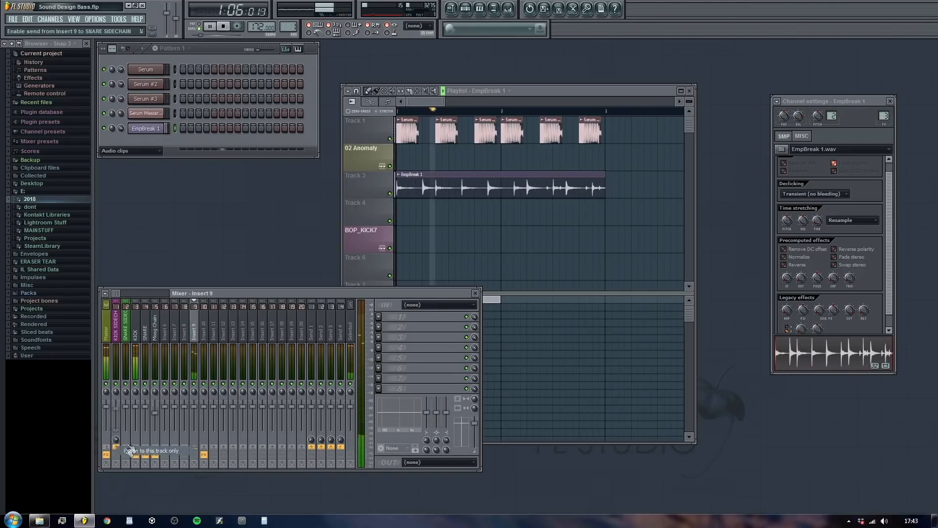
{"action": "left_click", "coordinate": [136, 328]}
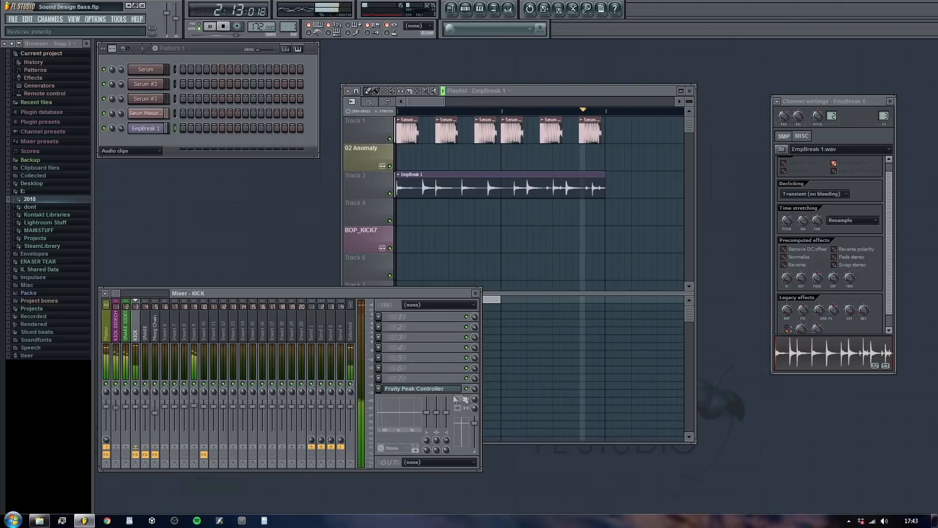
{"action": "key", "text": "space"}
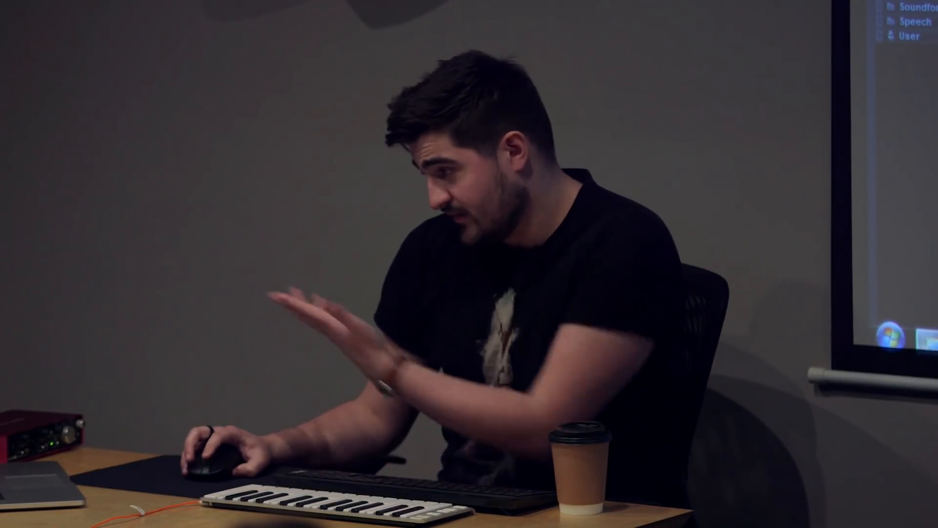
Step: Replace the EmpBreak 1 clip with two Delroy Break clips covering bars 1 and 2 of the BOP_KICK7 track and audition them
{"action": "left_click", "coordinate": [731, 336]}
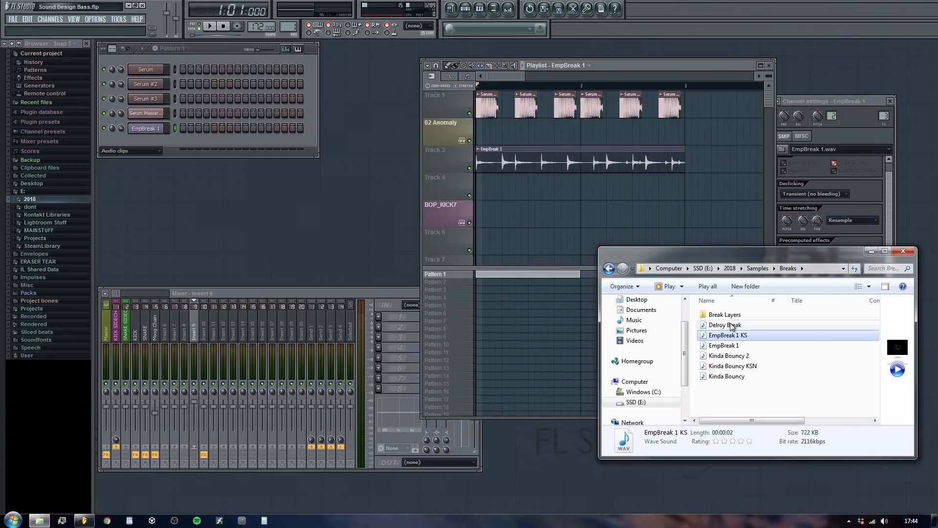
{"action": "left_click", "coordinate": [732, 326]}
{"action": "left_click_drag", "start_coordinate": [732, 326], "coordinate": [538, 215]}
{"action": "left_click_drag", "start_coordinate": [609, 212], "coordinate": [551, 213]}
{"action": "right_click", "coordinate": [565, 166]}
{"action": "left_click", "coordinate": [581, 215]}
{"action": "key", "text": "space"}
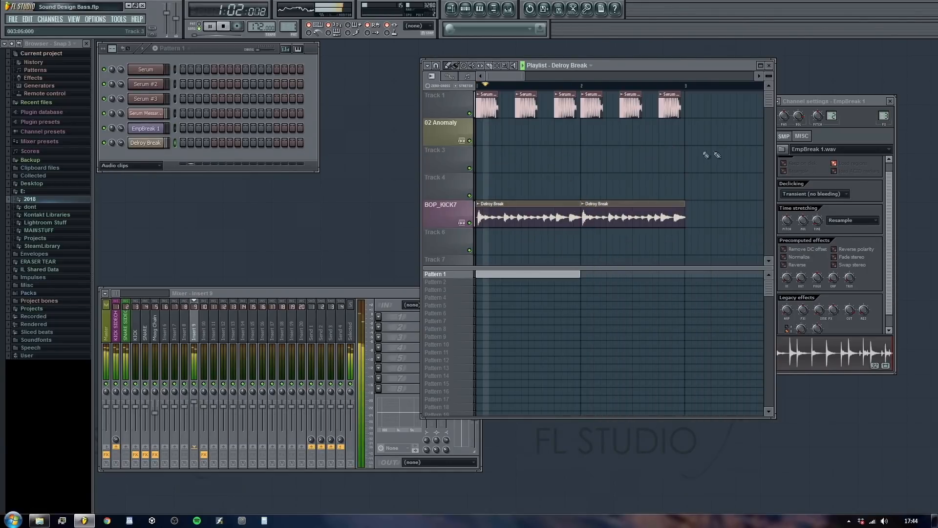
{"action": "key", "text": "space"}
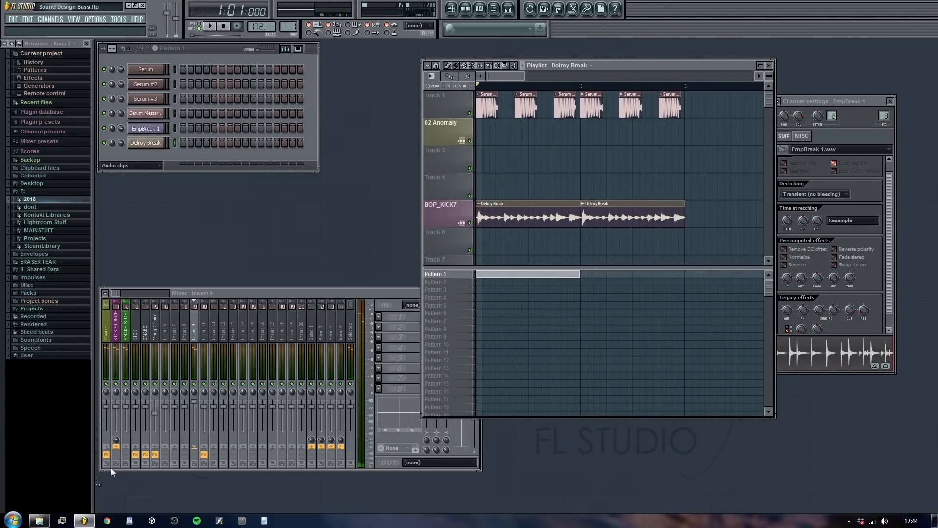
Step: Swap the Delroy Break sample for Kinda Bouncy KSN on the BOP_KICK7 track, play it and open its channel settings
{"action": "left_click", "coordinate": [47, 520]}
{"action": "left_click_drag", "start_coordinate": [733, 365], "coordinate": [489, 215]}
{"action": "key", "text": "space"}
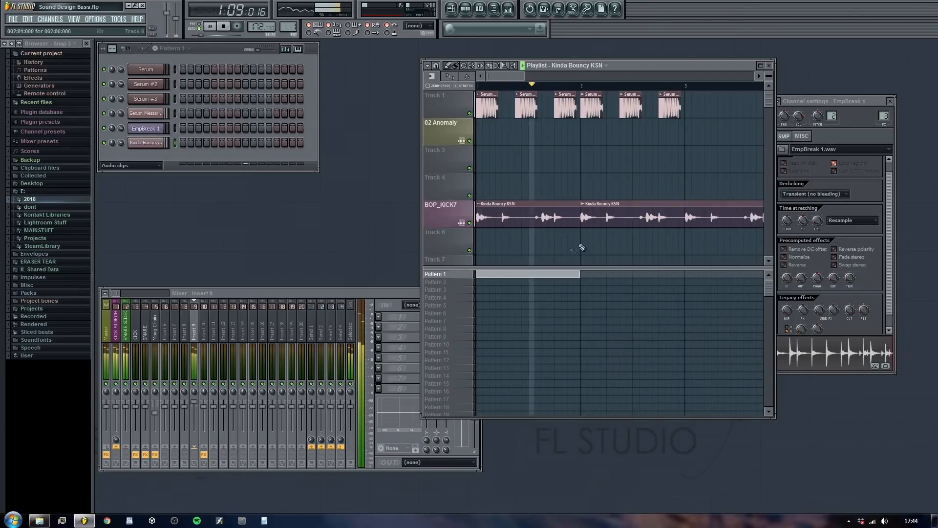
{"action": "double_click", "coordinate": [557, 218]}
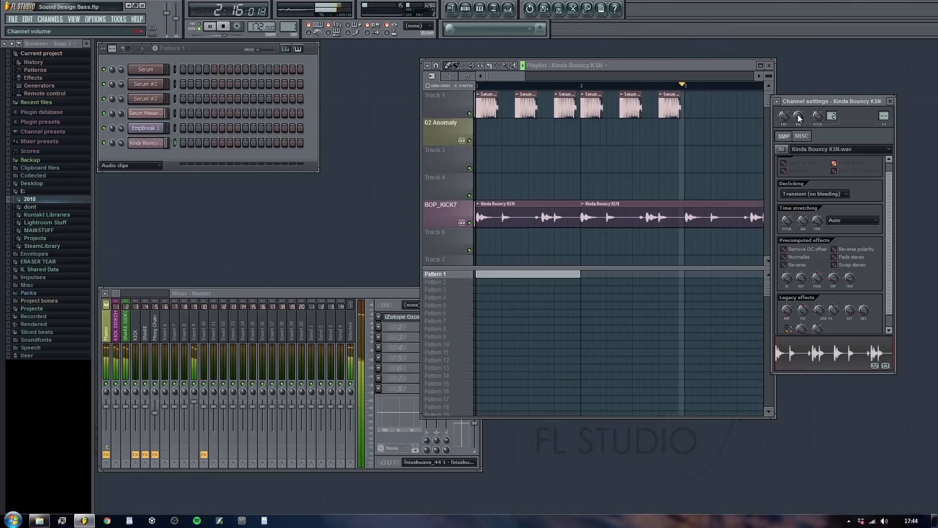
{"action": "key", "text": "space"}
Step: Open Serum #2, close the playlist and the channel settings window, and move the plugin window clear of the mixer
{"action": "left_click", "coordinate": [343, 292]}
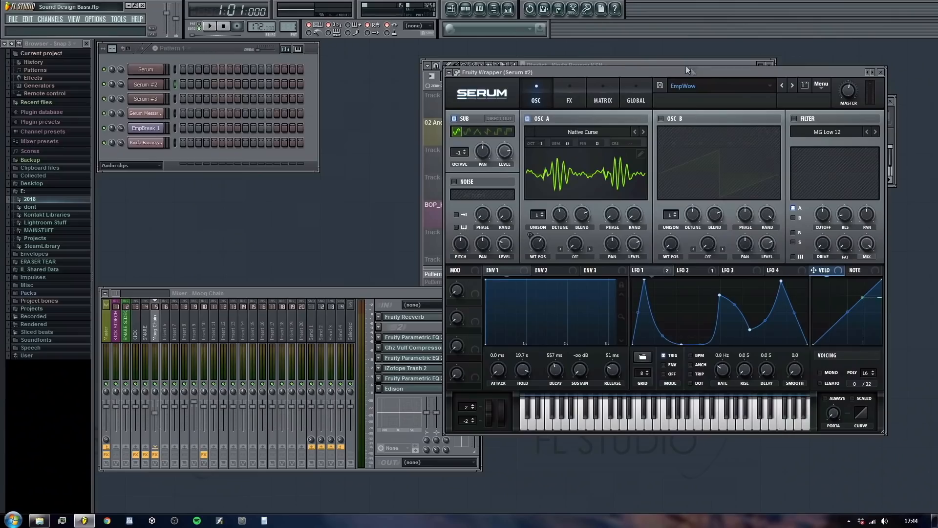
{"action": "left_click_drag", "start_coordinate": [677, 77], "coordinate": [508, 78]}
{"action": "left_click", "coordinate": [771, 67]}
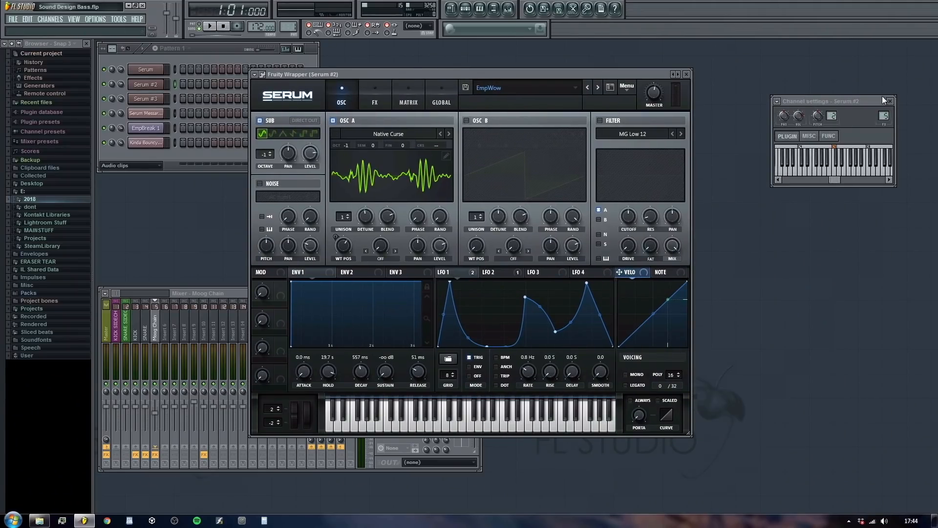
{"action": "left_click", "coordinate": [889, 101]}
{"action": "left_click_drag", "start_coordinate": [568, 71], "coordinate": [743, 68]}
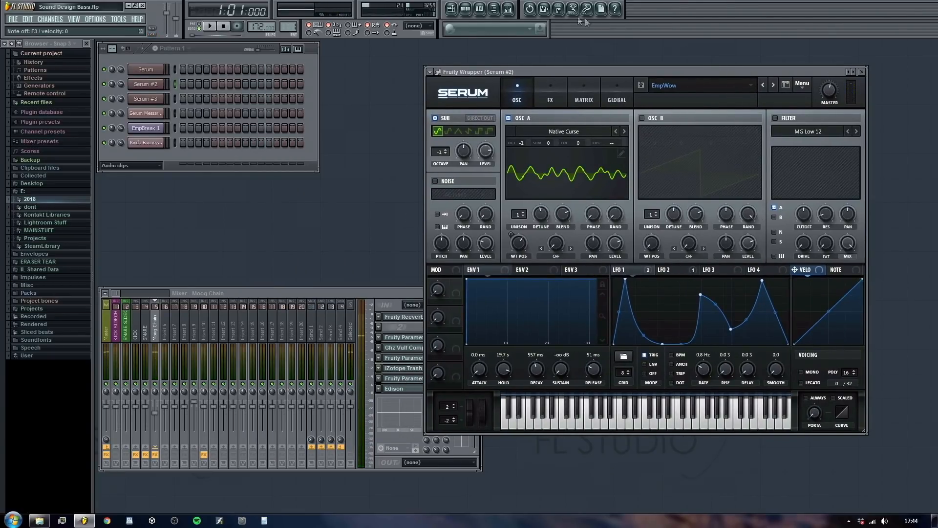
Step: Load the user preset "basic sub movement" in Serum #2
{"action": "left_click", "coordinate": [666, 88]}
{"action": "mouse_move", "coordinate": [685, 194]}
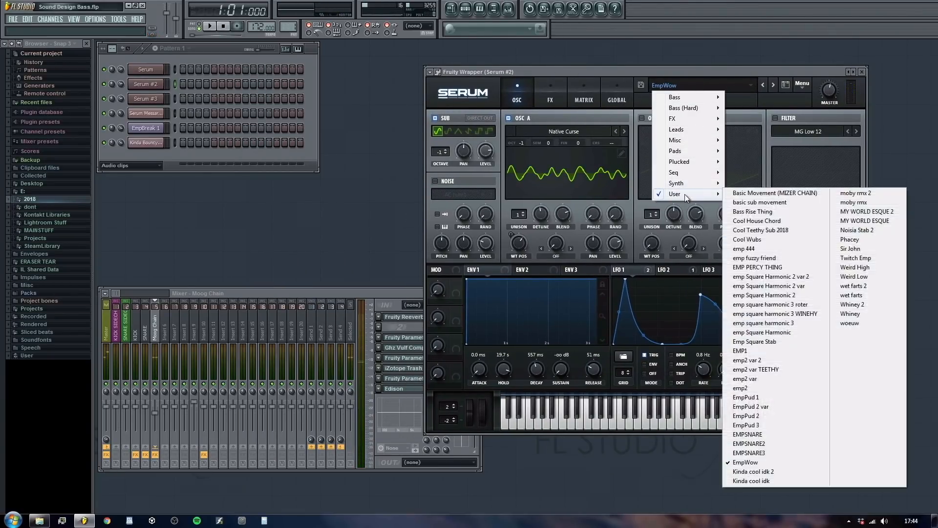
{"action": "left_click", "coordinate": [760, 203]}
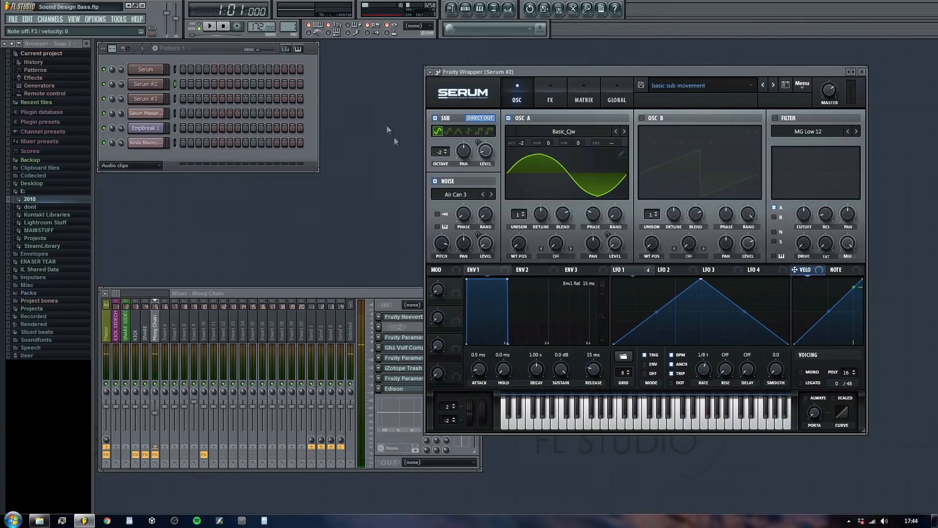
Step: Bring up Serum #2's channel settings and move its root note one octave lower
{"action": "left_click", "coordinate": [163, 113]}
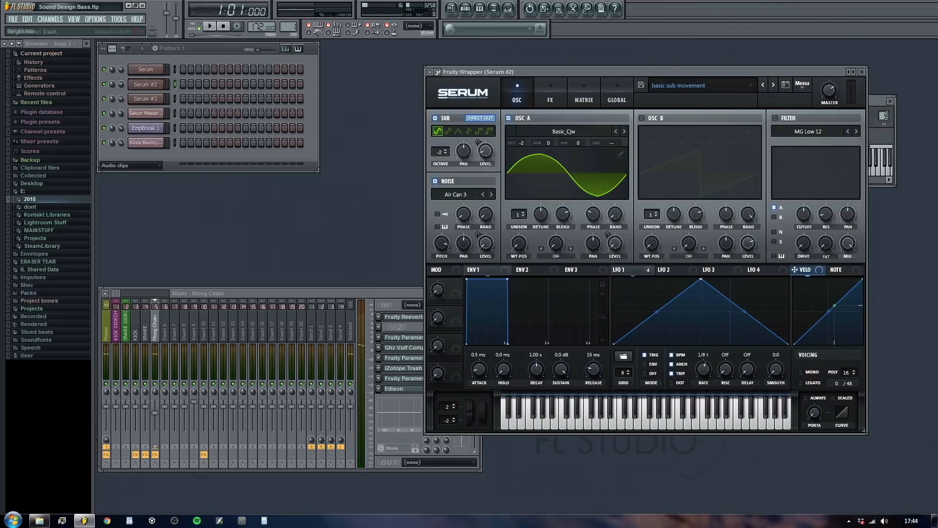
{"action": "left_click", "coordinate": [882, 141]}
{"action": "left_click", "coordinate": [820, 156]}
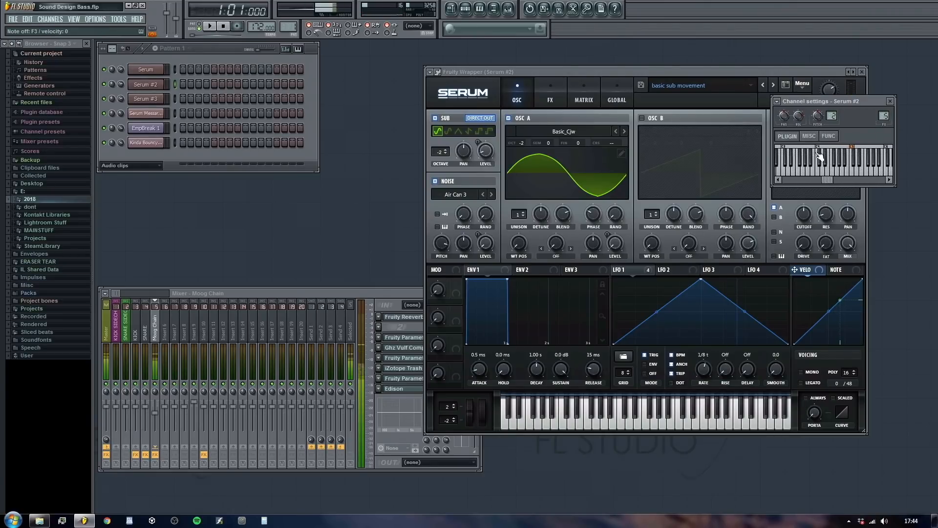
{"action": "left_click", "coordinate": [789, 155]}
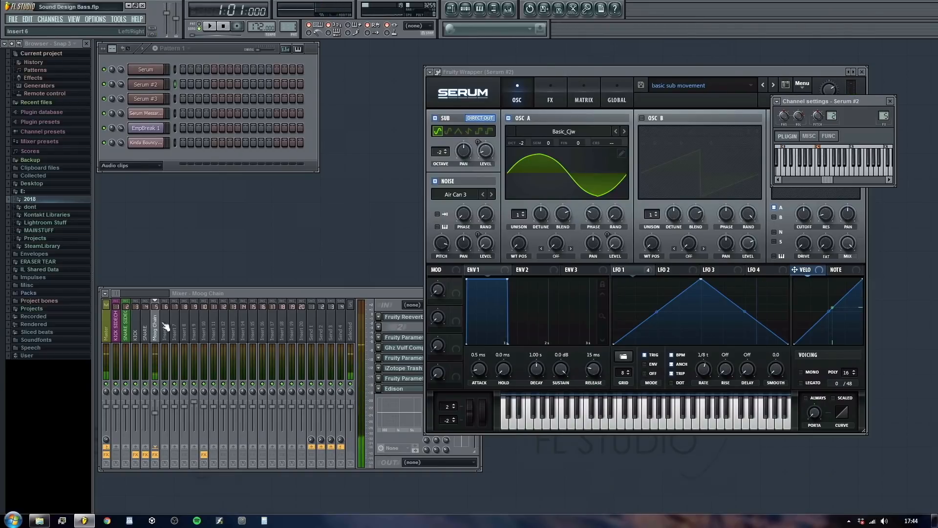
Step: Assign Serum #2 to mixer insert 7, route that insert only to Moog Chain and bring the Serum window forward
{"action": "left_click", "coordinate": [159, 344]}
{"action": "scroll", "coordinate": [885, 116], "scroll_direction": "up", "scroll_amount": 2}
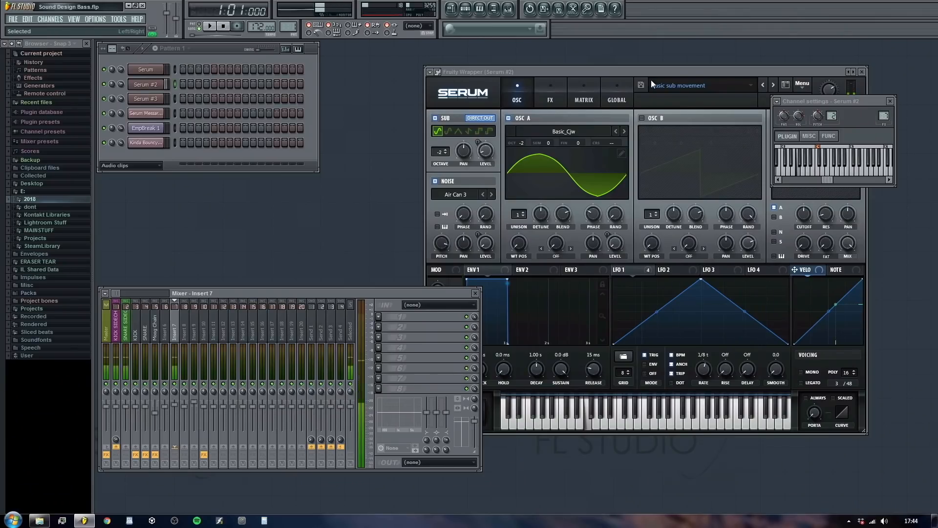
{"action": "right_click", "coordinate": [154, 447]}
{"action": "left_click", "coordinate": [157, 448]}
{"action": "left_click", "coordinate": [158, 322]}
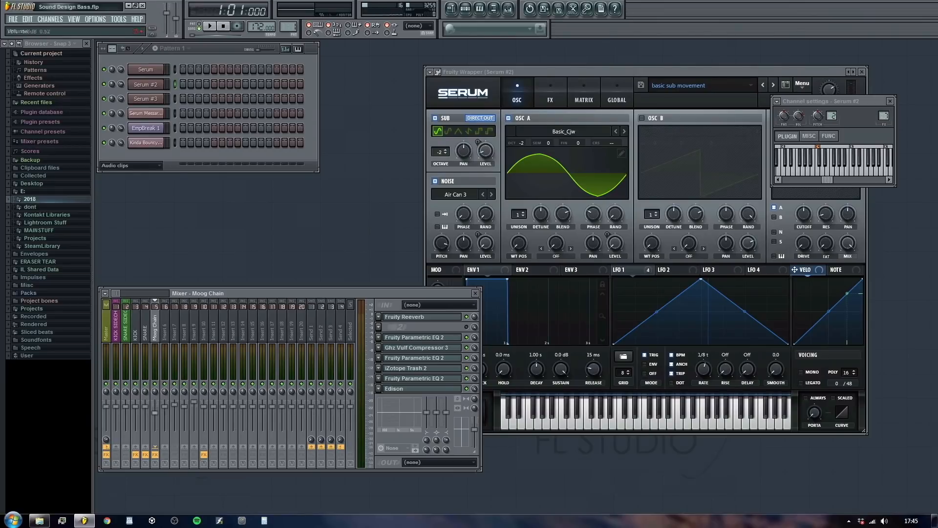
{"action": "left_click", "coordinate": [176, 336]}
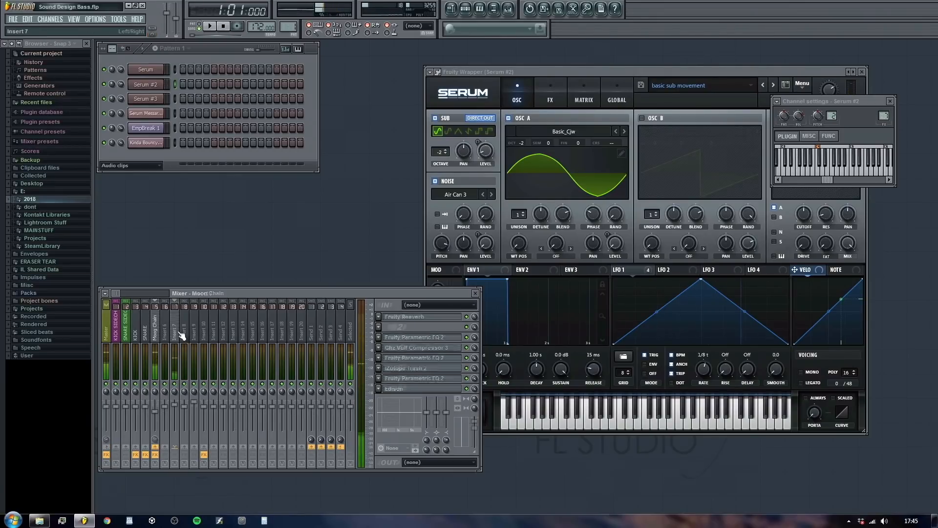
{"action": "left_click", "coordinate": [585, 70]}
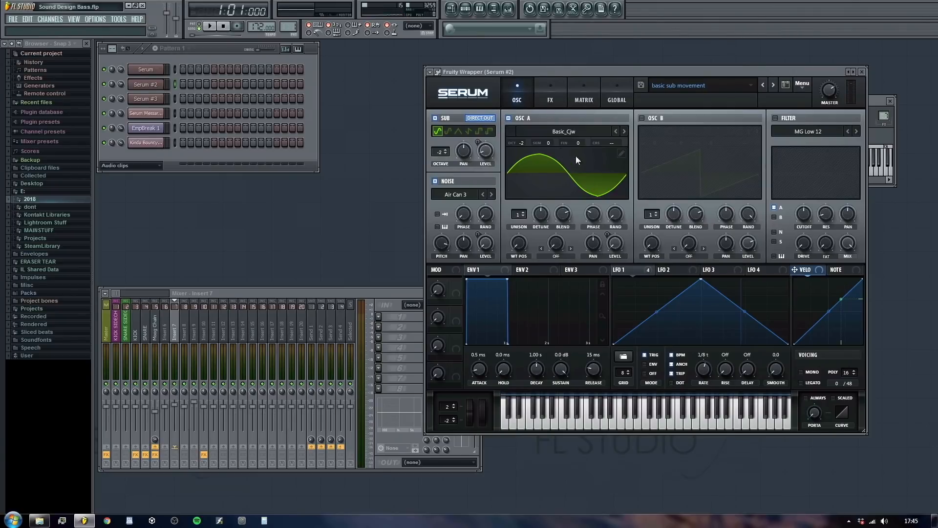
Step: Modulate Serum #2's oscillator A wavetable position with LFO 1 and raise the starting position
{"action": "left_click_drag", "start_coordinate": [522, 245], "coordinate": [528, 180]}
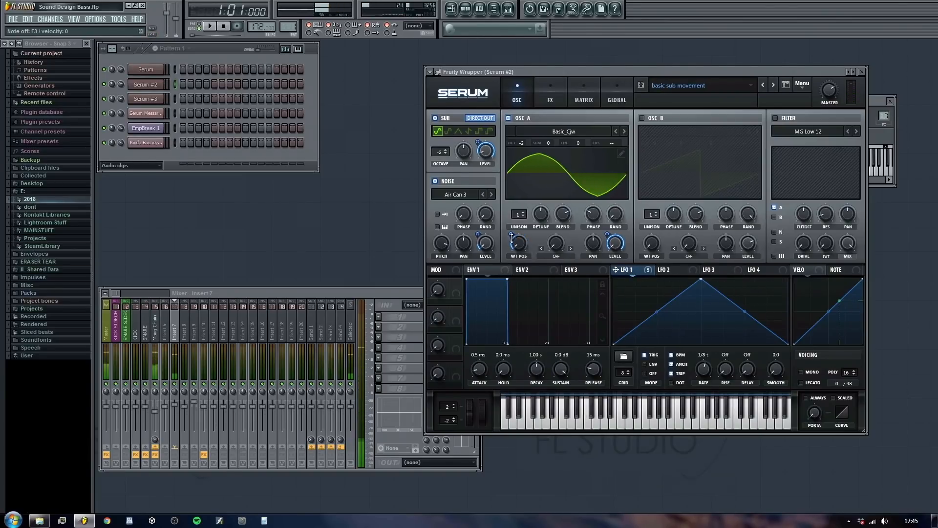
{"action": "left_click", "coordinate": [185, 336]}
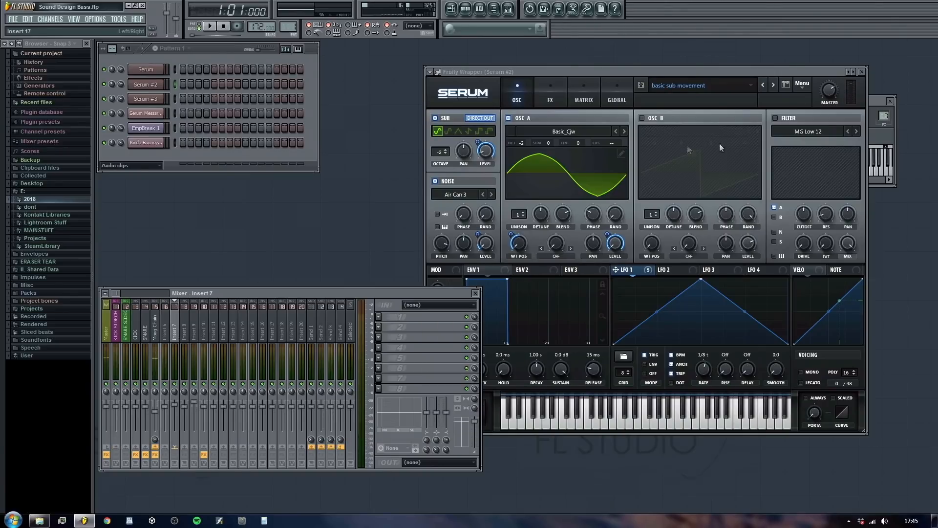
{"action": "left_click", "coordinate": [521, 240]}
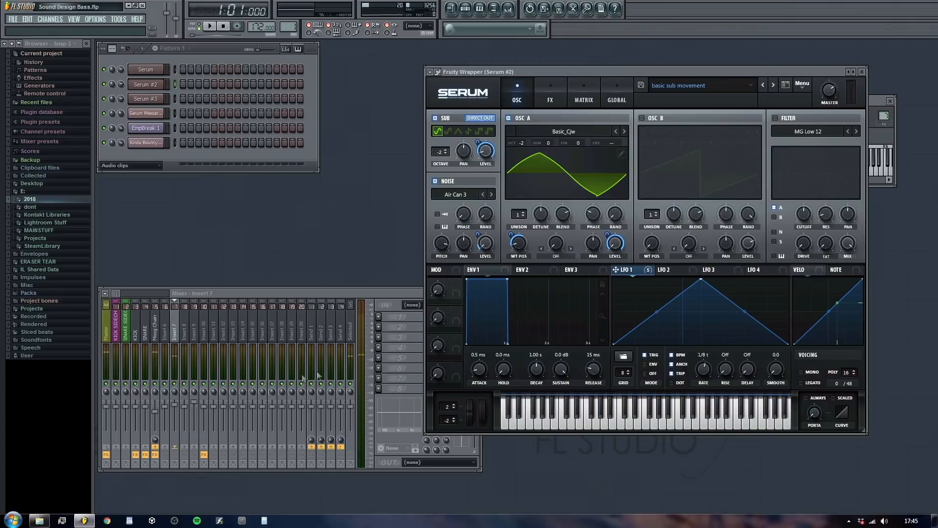
{"action": "left_click", "coordinate": [176, 326]}
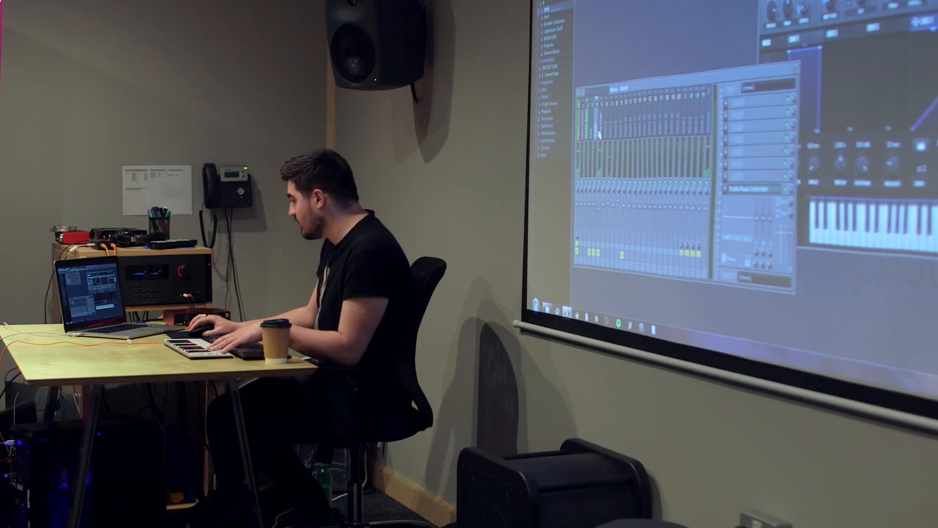
Step: Open iZotope Trash 2 on the Moog Chain, dismiss its preset manager, close it and reselect insert 7
{"action": "left_click", "coordinate": [600, 133]}
{"action": "left_click", "coordinate": [756, 169]}
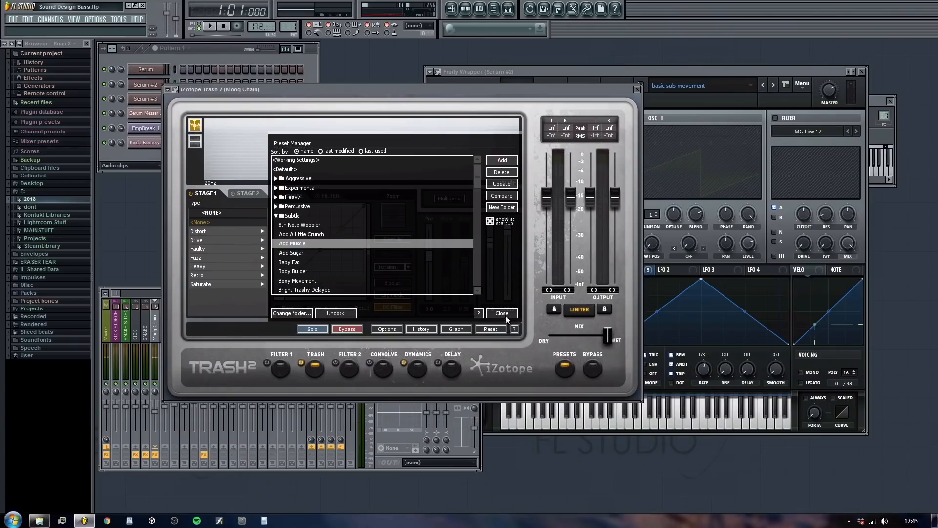
{"action": "left_click", "coordinate": [506, 316]}
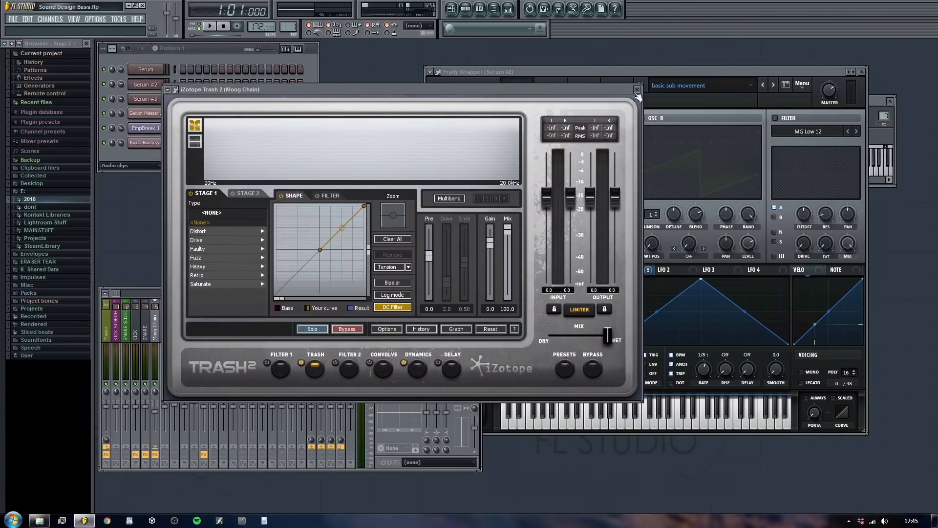
{"action": "left_click", "coordinate": [637, 90]}
{"action": "left_click", "coordinate": [174, 333]}
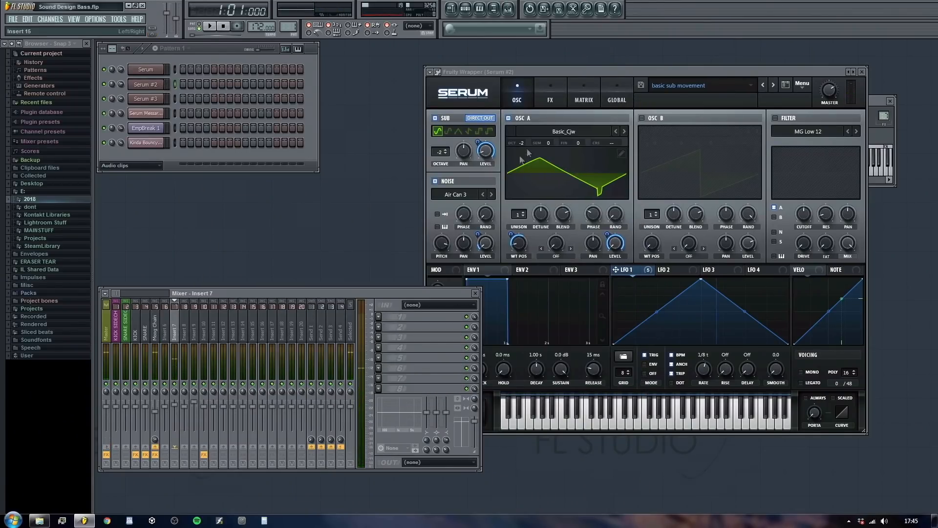
Step: Adjust the Moog Chain's Fruity Reeverb to 64 ms predelay, 74 diffusion, 14.0 sec decay, room size 11 and 80% reverb
{"action": "left_click", "coordinate": [154, 329]}
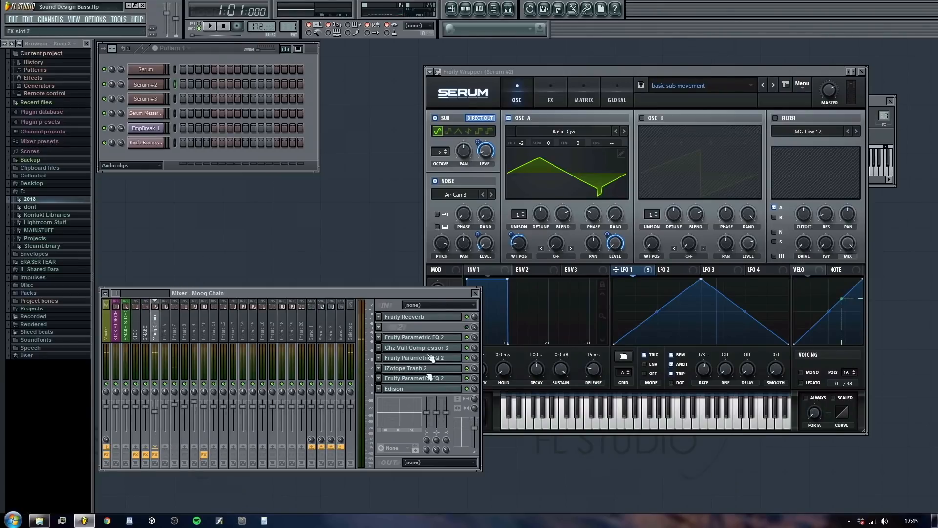
{"action": "left_click", "coordinate": [418, 317]}
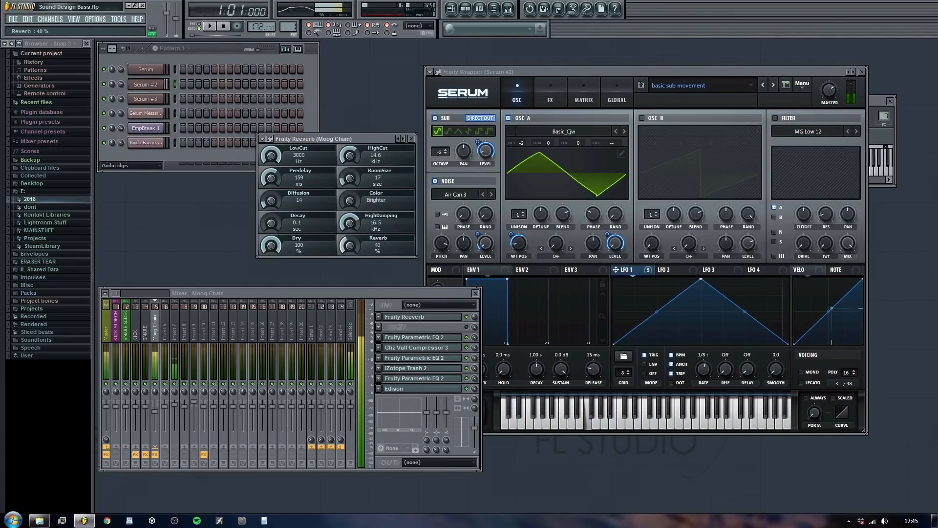
{"action": "left_click_drag", "start_coordinate": [271, 224], "coordinate": [271, 196]}
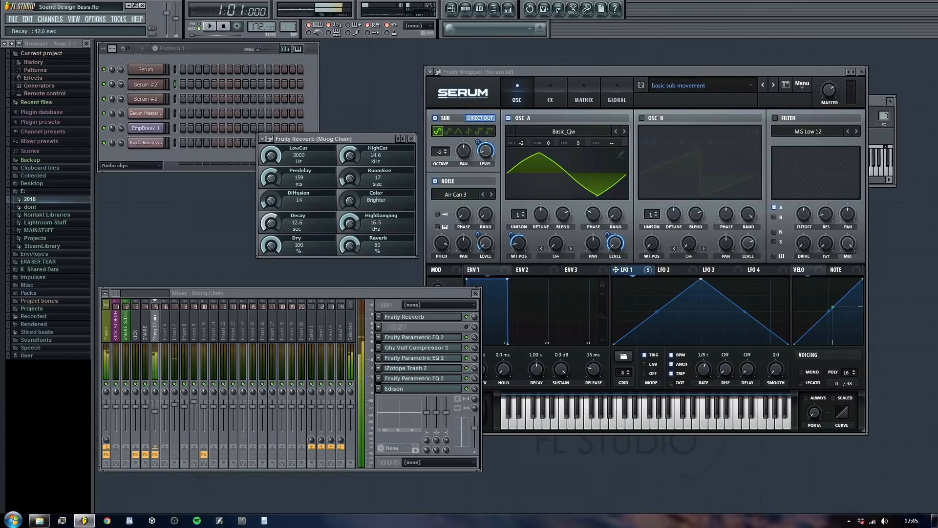
{"action": "left_click_drag", "start_coordinate": [349, 177], "coordinate": [350, 179]}
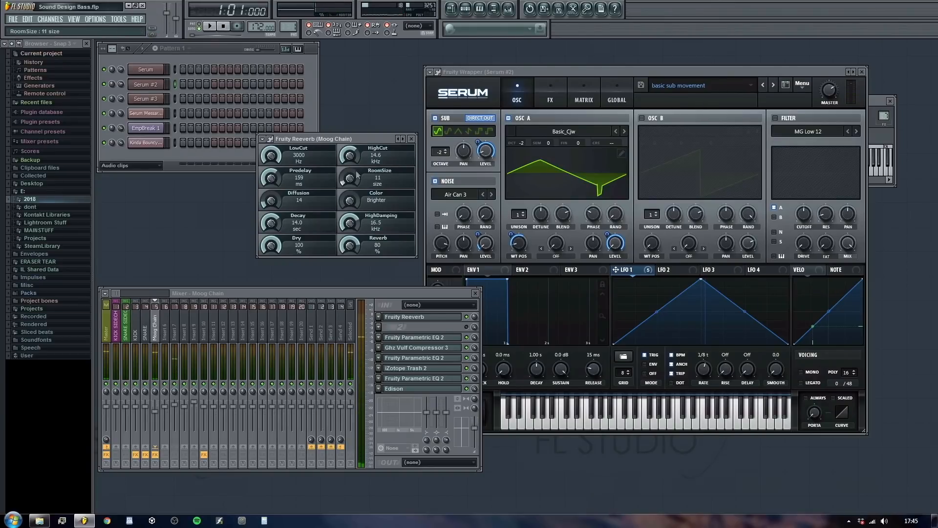
{"action": "left_click_drag", "start_coordinate": [274, 177], "coordinate": [271, 196]}
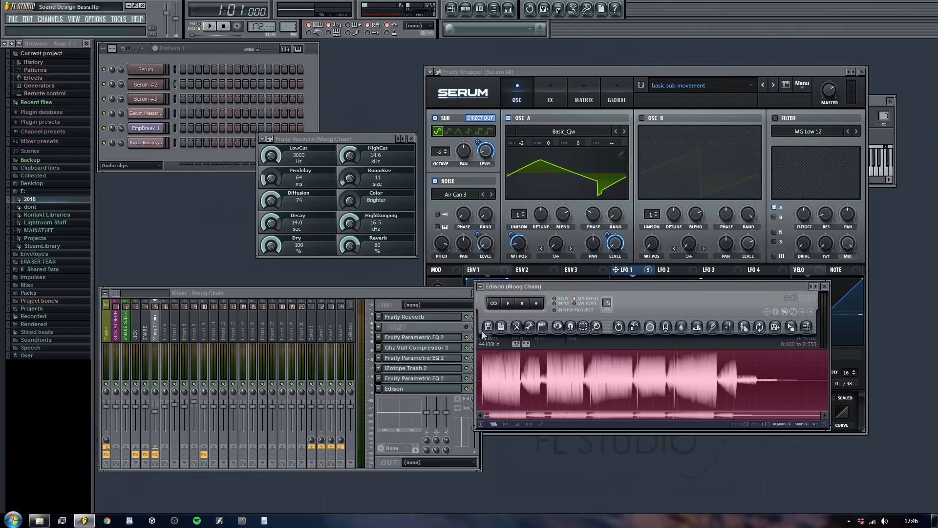
Step: Start a new recording in the Moog Chain's Edison and capture a Serum #2 note with its reverb tail
{"action": "left_click", "coordinate": [488, 327]}
{"action": "left_click", "coordinate": [504, 342]}
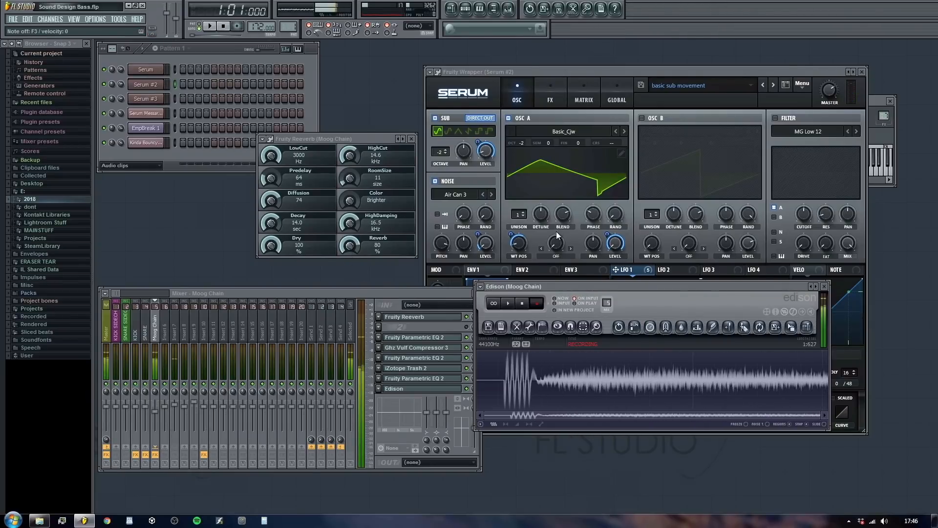
{"action": "left_click", "coordinate": [525, 307]}
Step: Delete the opening bass hit, about the first 0.3 seconds, from the Edison recording and play back the remaining reverb tail
{"action": "left_click_drag", "start_coordinate": [476, 377], "coordinate": [537, 388]}
{"action": "left_click_drag", "start_coordinate": [632, 386], "coordinate": [608, 390]}
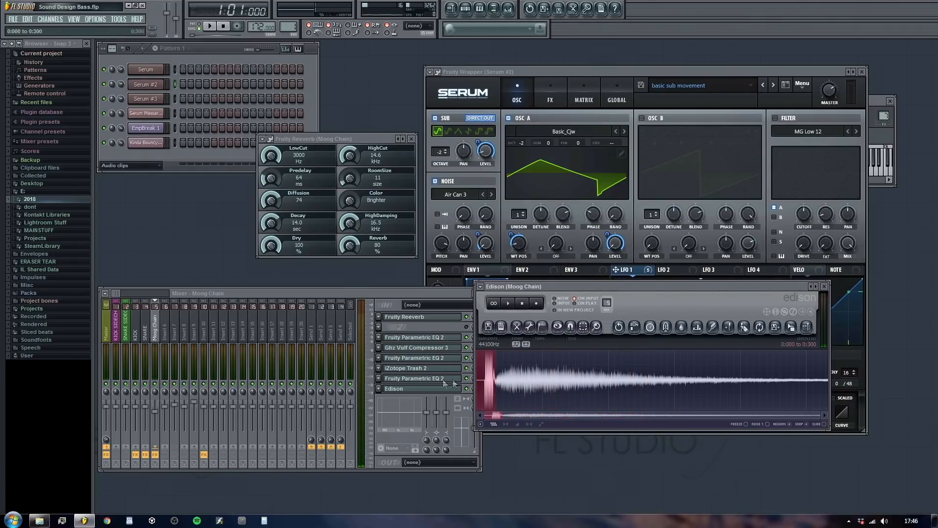
{"action": "left_click", "coordinate": [516, 326]}
{"action": "left_click", "coordinate": [562, 364]}
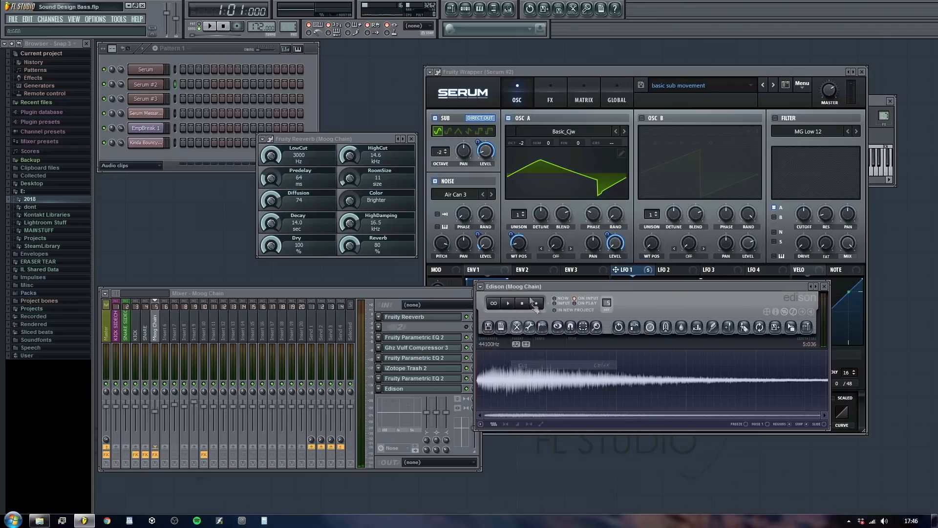
{"action": "left_click", "coordinate": [510, 305]}
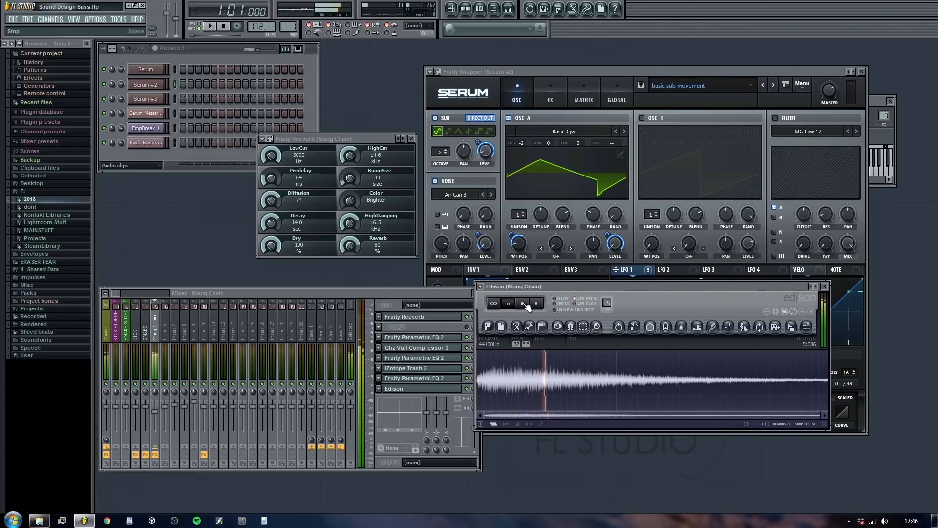
{"action": "left_click", "coordinate": [523, 304]}
Step: Save the trimmed Edison recording to the Desktop as the wave file Atmos 1
{"action": "left_click", "coordinate": [488, 328]}
{"action": "left_click", "coordinate": [501, 357]}
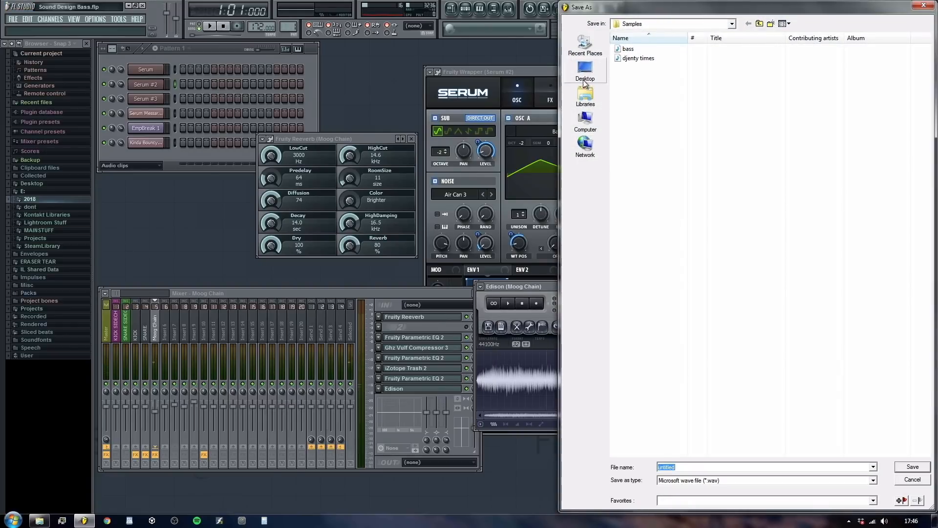
{"action": "left_click", "coordinate": [585, 73]}
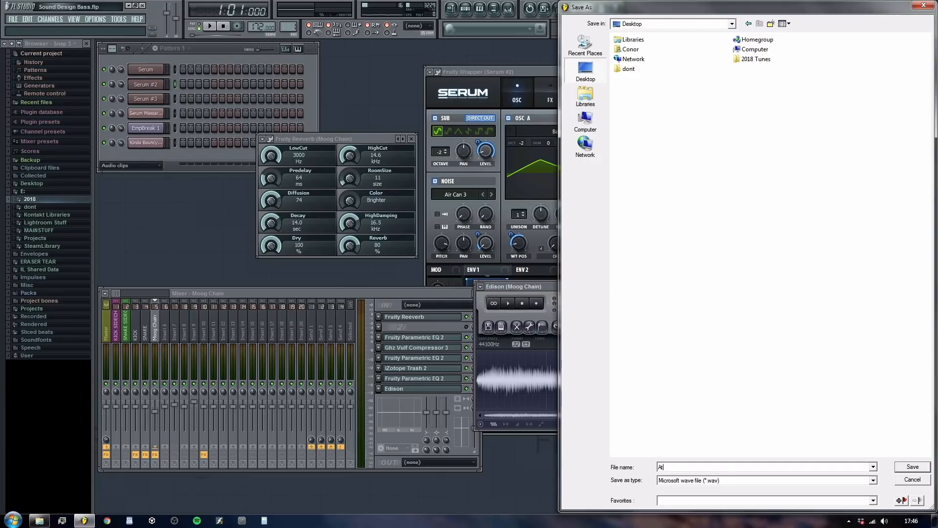
{"action": "key", "text": "Return"}
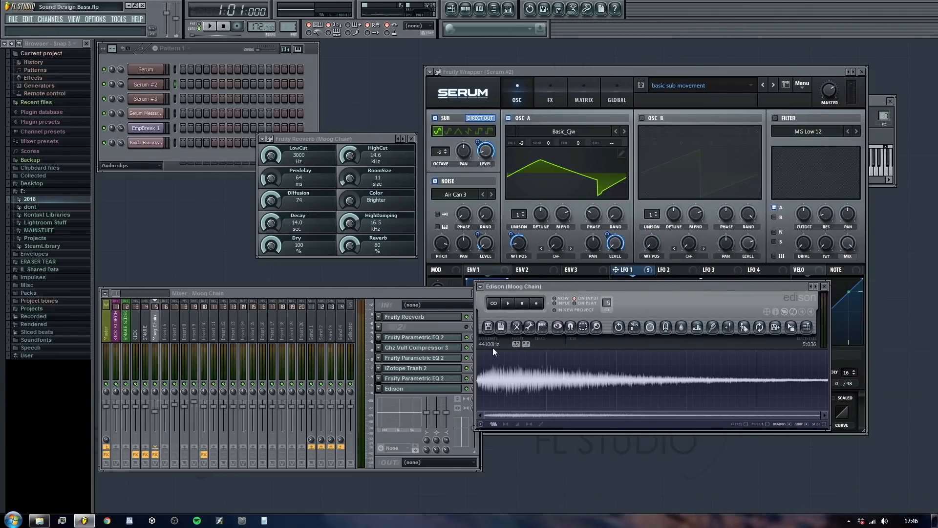
Step: Import Atmos 1 from the Desktop and place its clip at the start of Track 4 in the playlist
{"action": "key", "text": "super+d"}
{"action": "left_click_drag", "start_coordinate": [14, 125], "coordinate": [498, 274]}
{"action": "key", "text": "F5"}
{"action": "left_click_drag", "start_coordinate": [394, 309], "coordinate": [543, 177]}
{"action": "scroll", "coordinate": [582, 159], "scroll_direction": "down", "scroll_amount": 3, "text": "ctrl"}
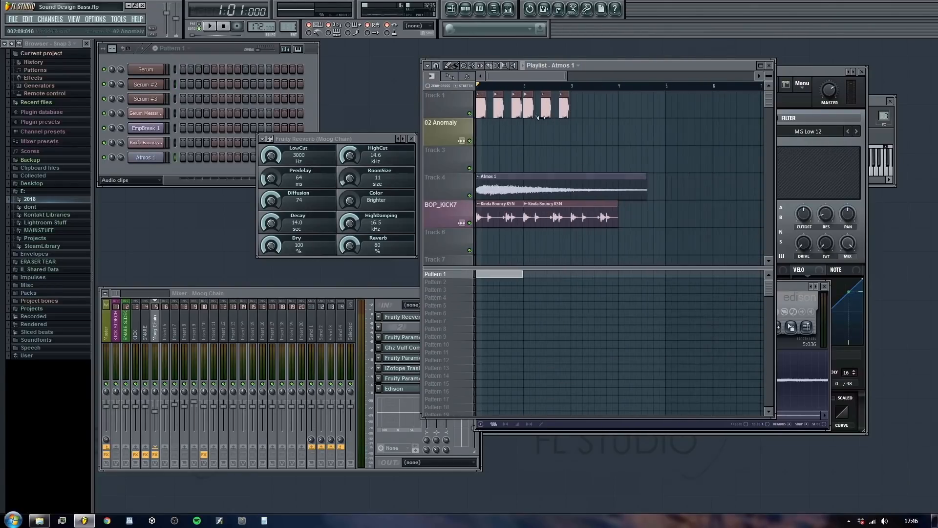
Step: Close all windows, reopen Atmos 1's channel settings and the playlist, and move the playlist away from the settings window
{"action": "left_click", "coordinate": [562, 177]}
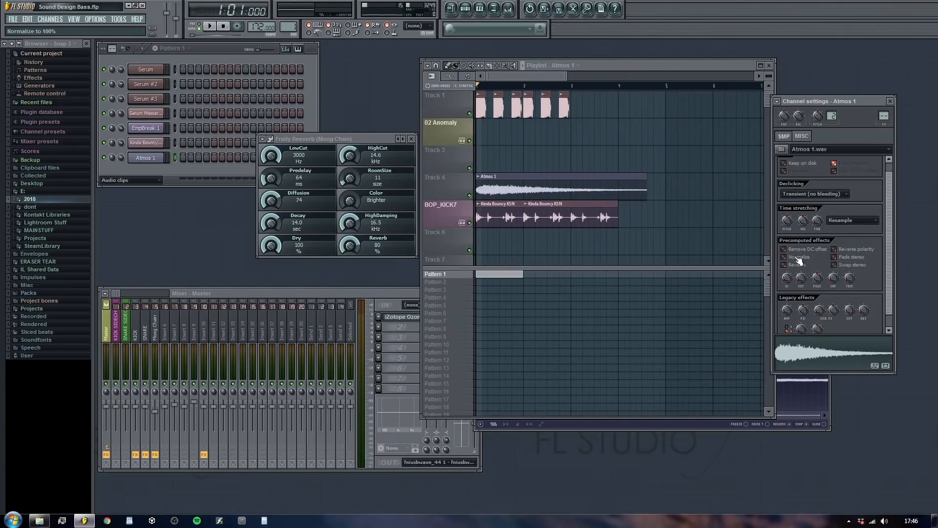
{"action": "key", "text": "F12"}
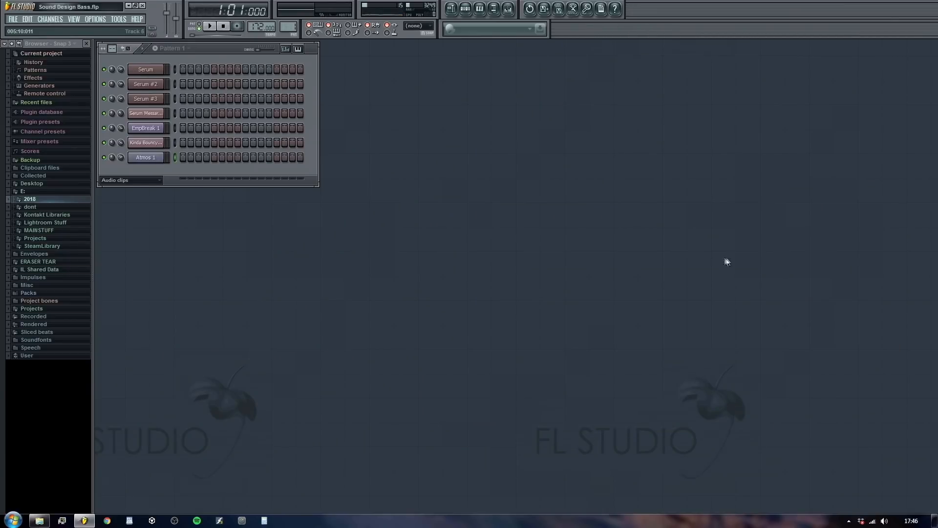
{"action": "left_click", "coordinate": [153, 159]}
{"action": "key", "text": "F5"}
{"action": "left_click_drag", "start_coordinate": [708, 61], "coordinate": [635, 90]}
Step: Remove the Track 1 bass hits and the Kinda Bouncy drum clips from the playlist and play Atmos 1 alone
{"action": "right_click", "coordinate": [481, 250]}
{"action": "right_click", "coordinate": [479, 250]}
{"action": "right_click", "coordinate": [490, 138]}
{"action": "key", "text": "space"}
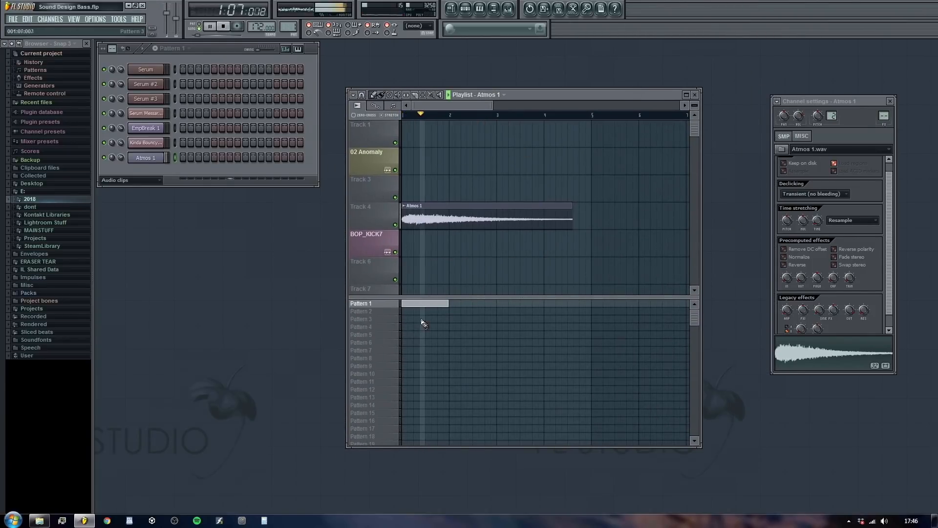
{"action": "key", "text": "space"}
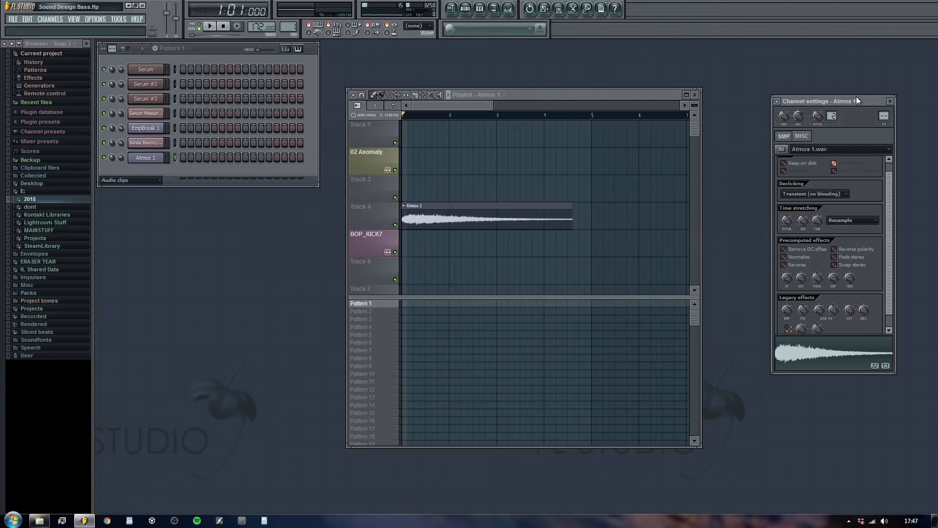
Step: Reposition Atmos 1's channel settings, audition the clip and turn on Normalize for the sample
{"action": "left_click_drag", "start_coordinate": [840, 103], "coordinate": [822, 116]}
{"action": "key", "text": "space"}
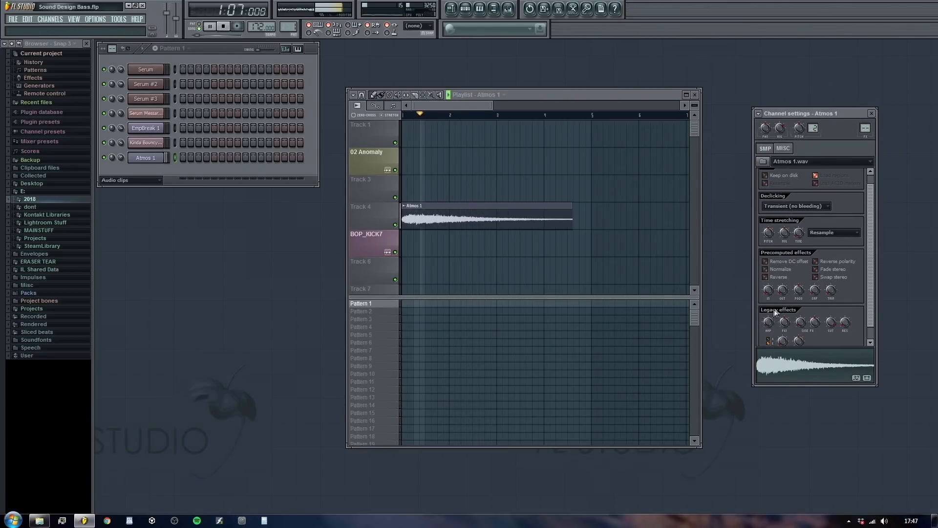
{"action": "key", "text": "space"}
{"action": "left_click", "coordinate": [783, 149]}
{"action": "left_click", "coordinate": [765, 149]}
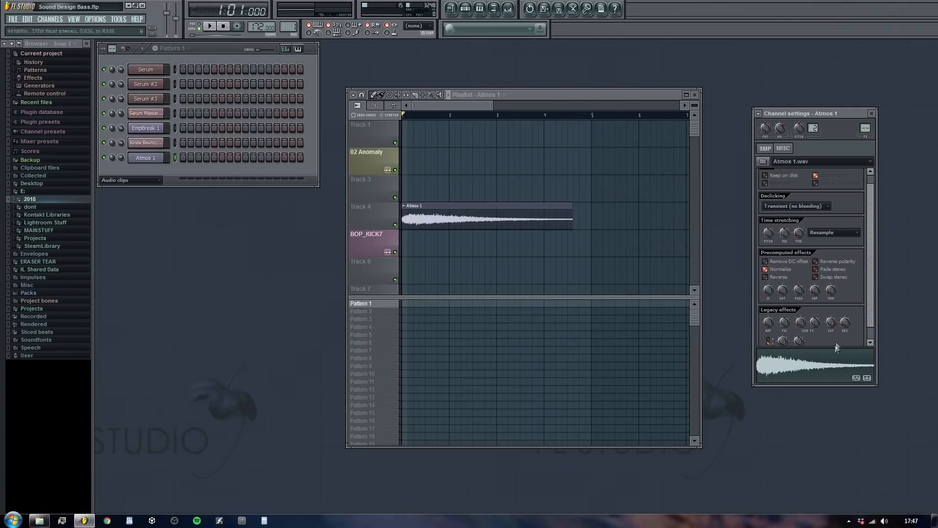
Step: Audition the normalized Atmos 1 clip repeatedly while trying out one of the sample's legacy effects
{"action": "key", "text": "space"}
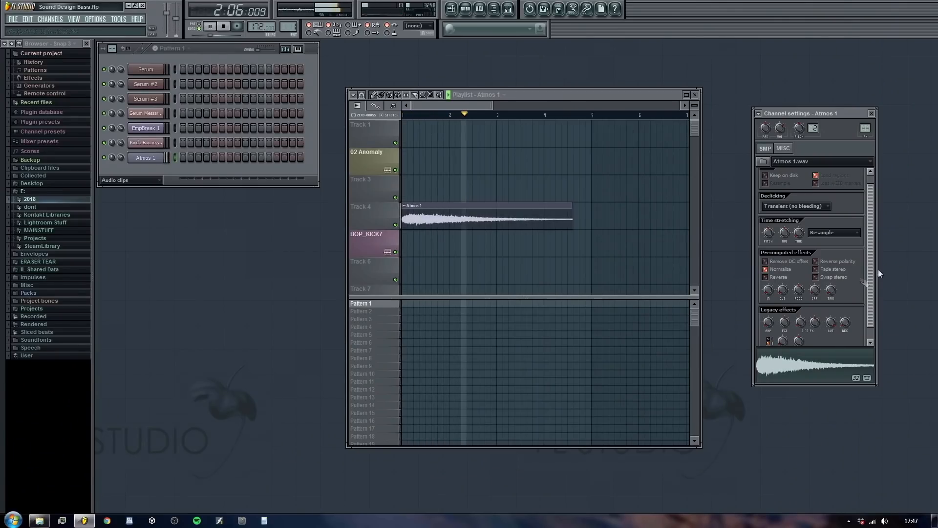
{"action": "key", "text": "space"}
{"action": "key", "text": "space"}
{"action": "left_click_drag", "start_coordinate": [801, 323], "coordinate": [801, 283]}
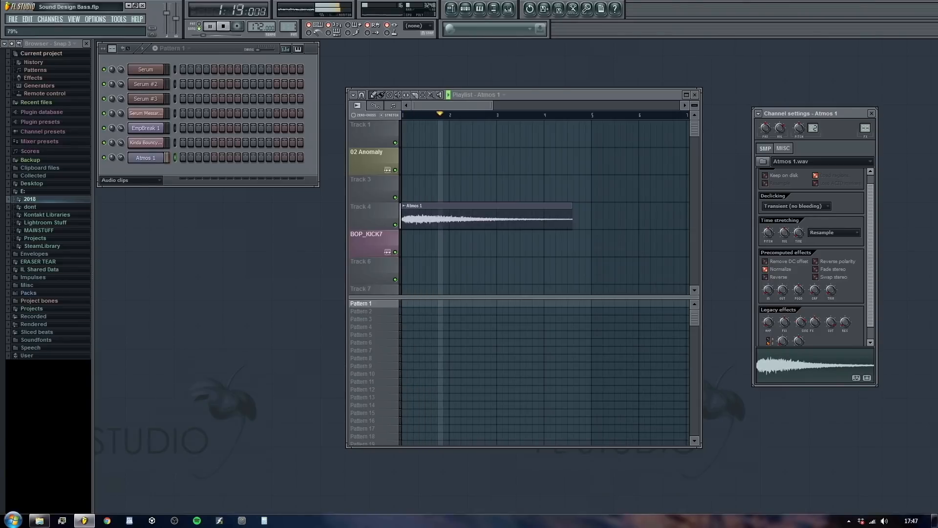
{"action": "key", "text": "space"}
{"action": "key", "text": "space"}
{"action": "key", "text": "space"}
Step: Route Atmos 1 to mixer insert 13 and load Fruity Parametric EQ 2 in its first effect slot
{"action": "double_click", "coordinate": [865, 128]}
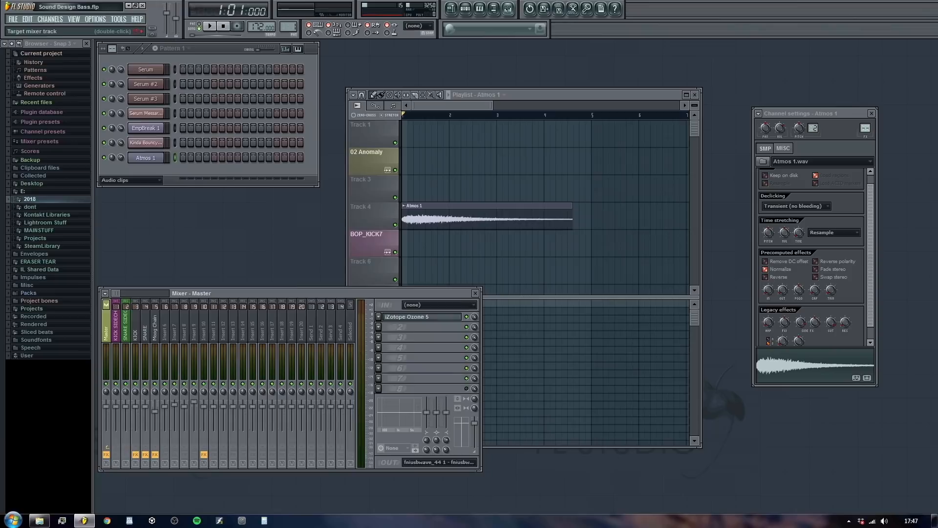
{"action": "key", "text": "space"}
{"action": "left_click", "coordinate": [375, 318]}
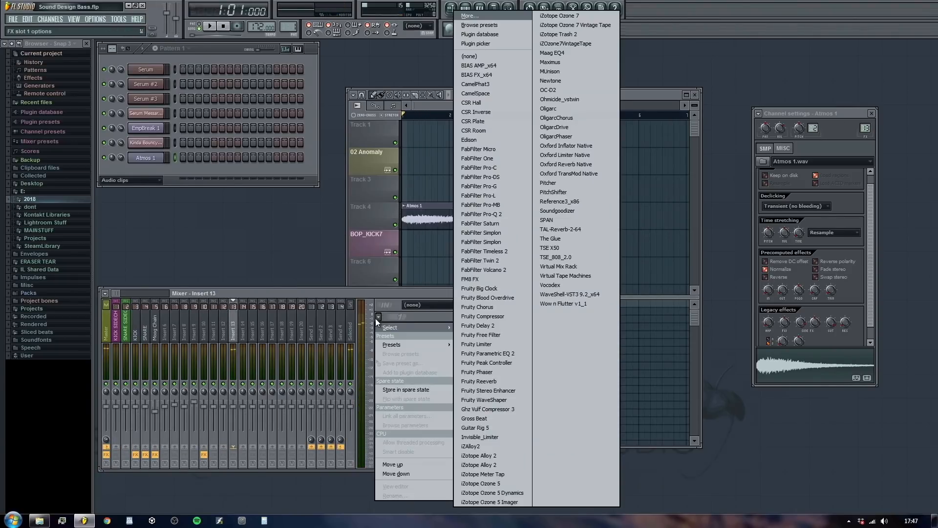
{"action": "left_click", "coordinate": [502, 352]}
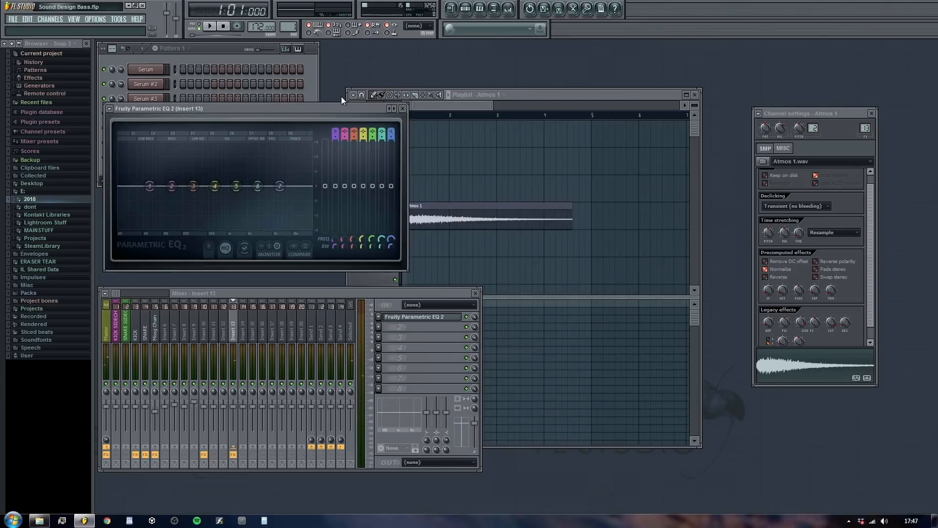
Step: Switch the EQ to a high-cut and low-cut preset, then set the band 1 high pass to 169 Hz and 82% width during playback
{"action": "left_click", "coordinate": [394, 110]}
{"action": "left_click", "coordinate": [406, 130]}
{"action": "key", "text": "space"}
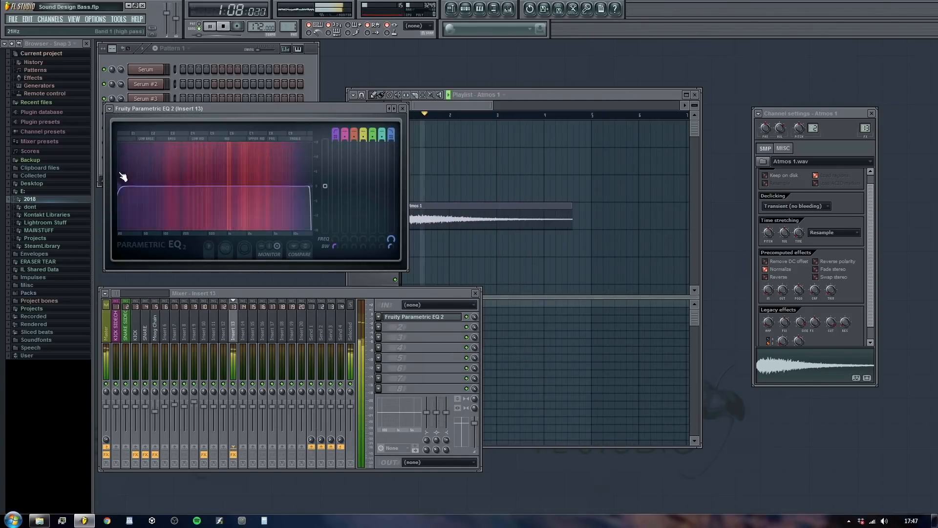
{"action": "left_click_drag", "start_coordinate": [156, 186], "coordinate": [177, 186]}
{"action": "left_click_drag", "start_coordinate": [335, 246], "coordinate": [335, 223]}
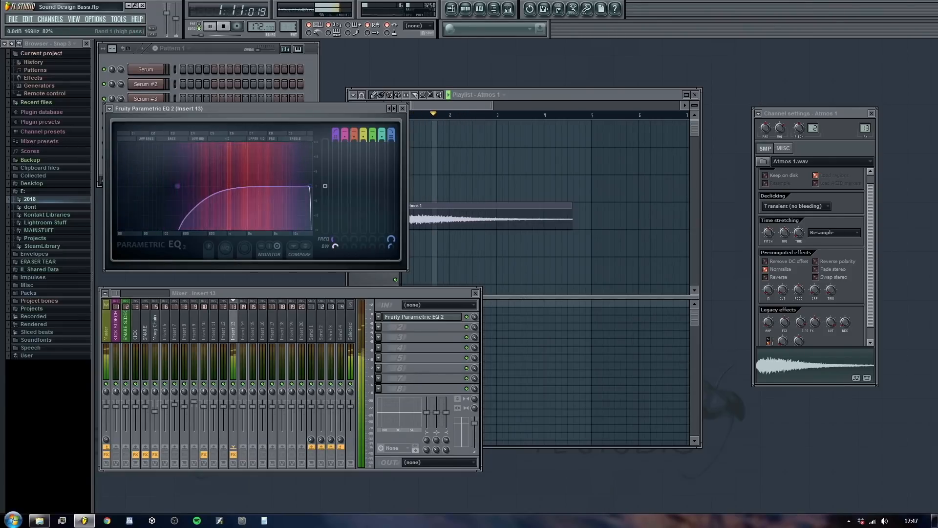
{"action": "key", "text": "space"}
Step: Make EQ band 4 a narrow peaking cut of -7.8 dB at 1001 Hz with 2% width while the Atmos 1 clip plays
{"action": "left_click", "coordinate": [364, 132]}
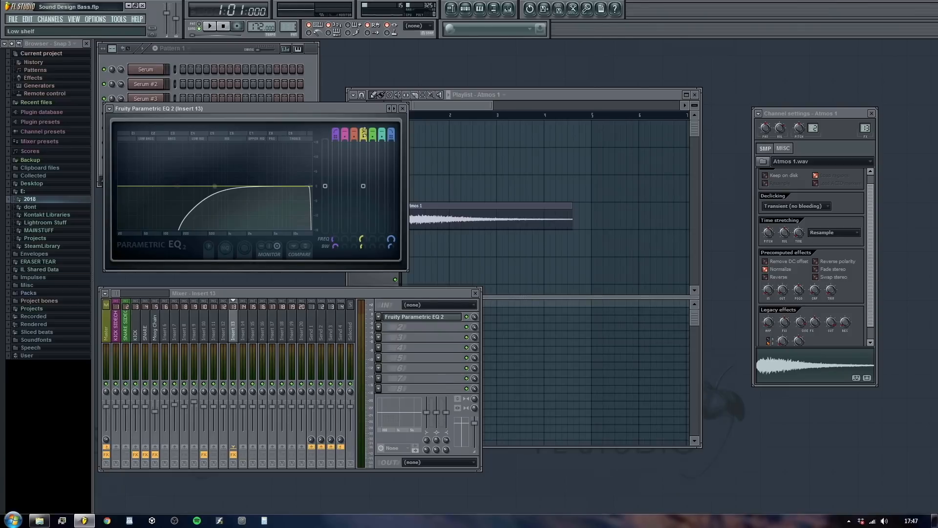
{"action": "scroll", "coordinate": [365, 132], "scroll_direction": "down", "scroll_amount": 1}
{"action": "scroll", "coordinate": [365, 132], "scroll_direction": "up", "scroll_amount": 2}
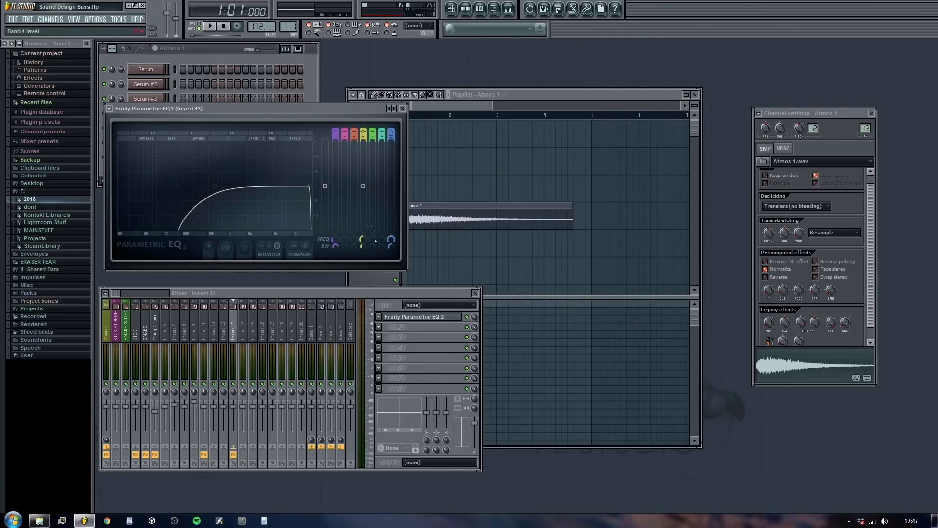
{"action": "key", "text": "space"}
{"action": "left_click_drag", "start_coordinate": [214, 185], "coordinate": [228, 205]}
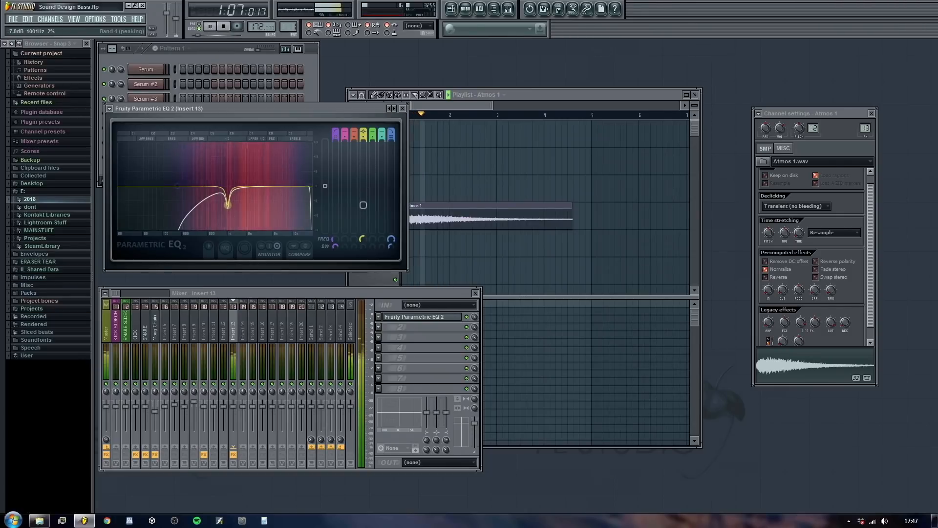
Step: Set the band 1 high pass to 278 Hz, then close the EQ and audition the Atmos 1 clip
{"action": "left_click_drag", "start_coordinate": [175, 185], "coordinate": [192, 186]}
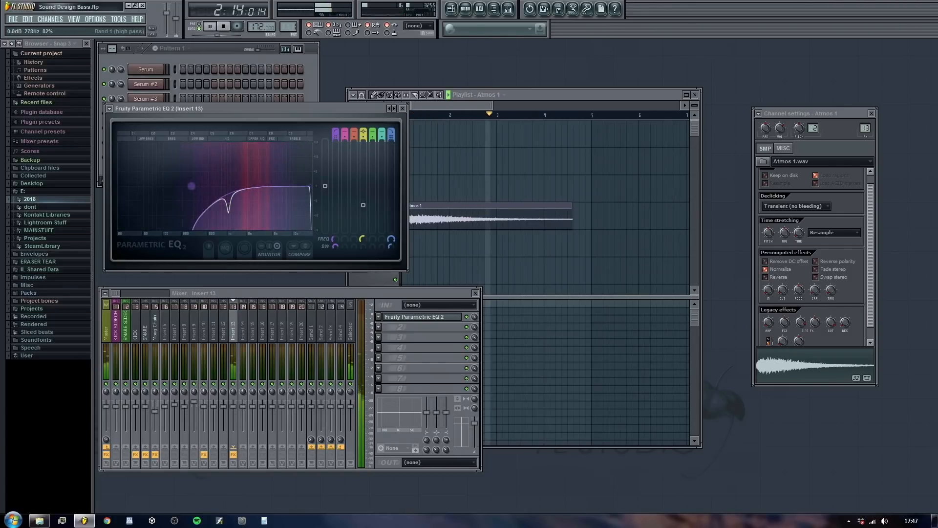
{"action": "key", "text": "space"}
{"action": "key", "text": "space"}
{"action": "left_click", "coordinate": [402, 108]}
{"action": "left_click", "coordinate": [415, 216]}
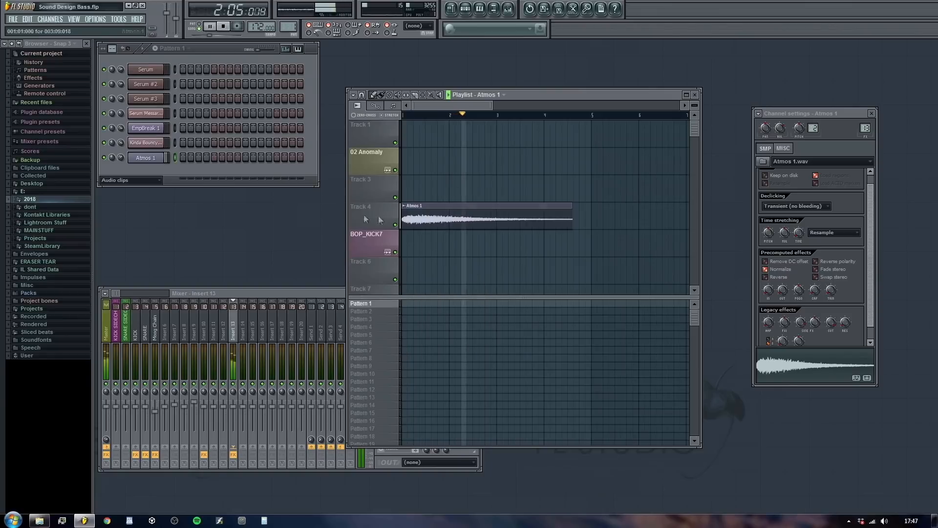
{"action": "key", "text": "space"}
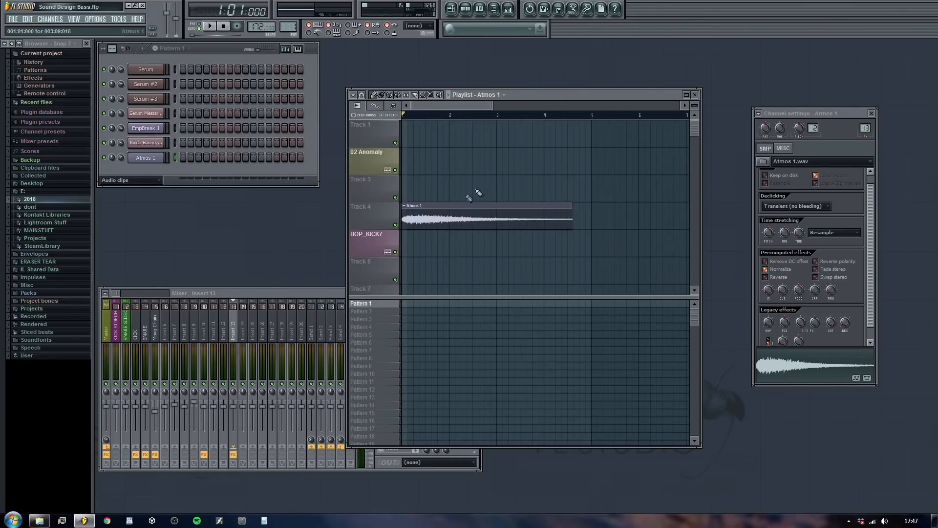
Step: Select the Master mixer track and delete the Atmos 1 clip from Track 4 of the playlist
{"action": "left_click_drag", "start_coordinate": [246, 324], "coordinate": [106, 326]}
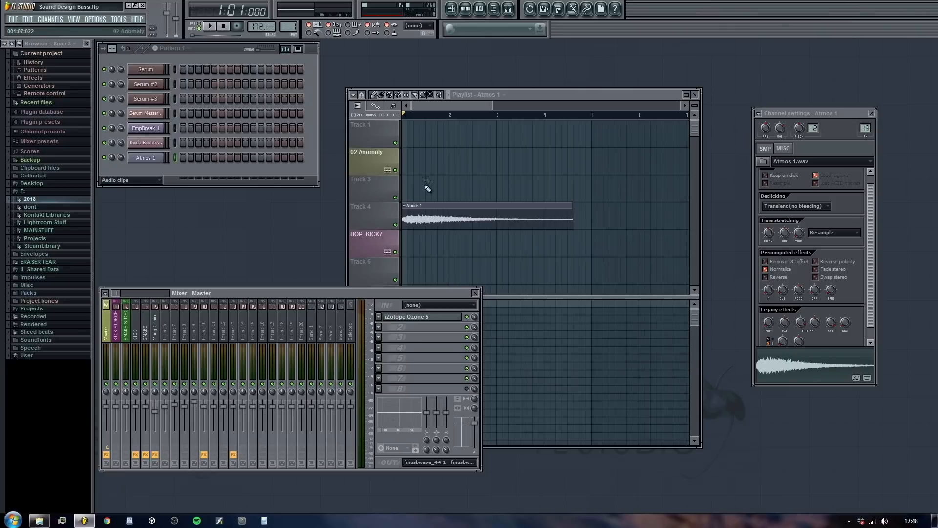
{"action": "left_click", "coordinate": [436, 221]}
{"action": "right_click", "coordinate": [443, 224]}
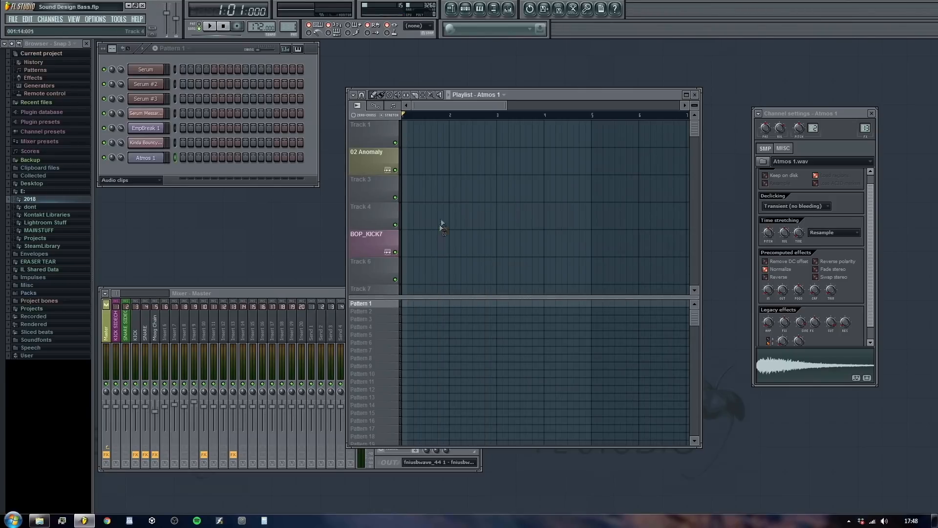
Step: Select mixer insert 10 and open the Serum #3 synth, repositioning its window slightly
{"action": "left_click", "coordinate": [176, 325]}
{"action": "left_click", "coordinate": [144, 98]}
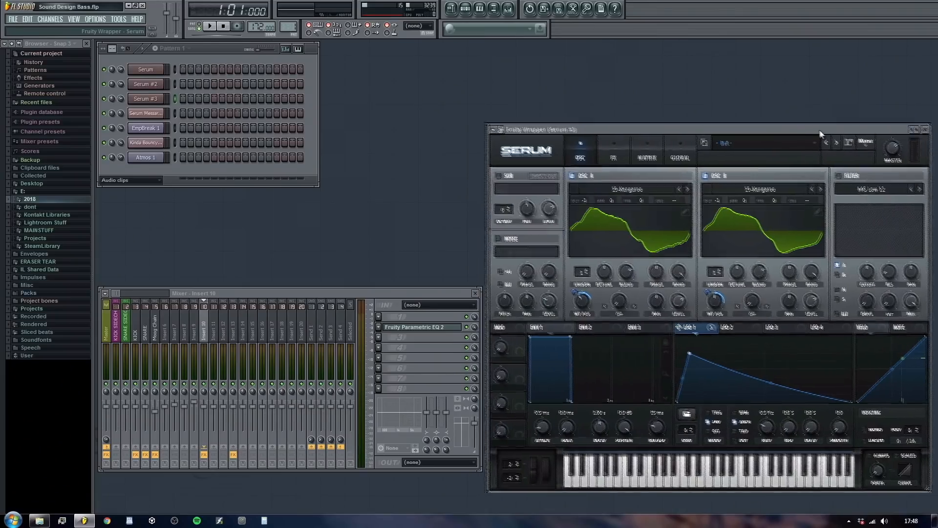
{"action": "left_click_drag", "start_coordinate": [821, 134], "coordinate": [824, 137]}
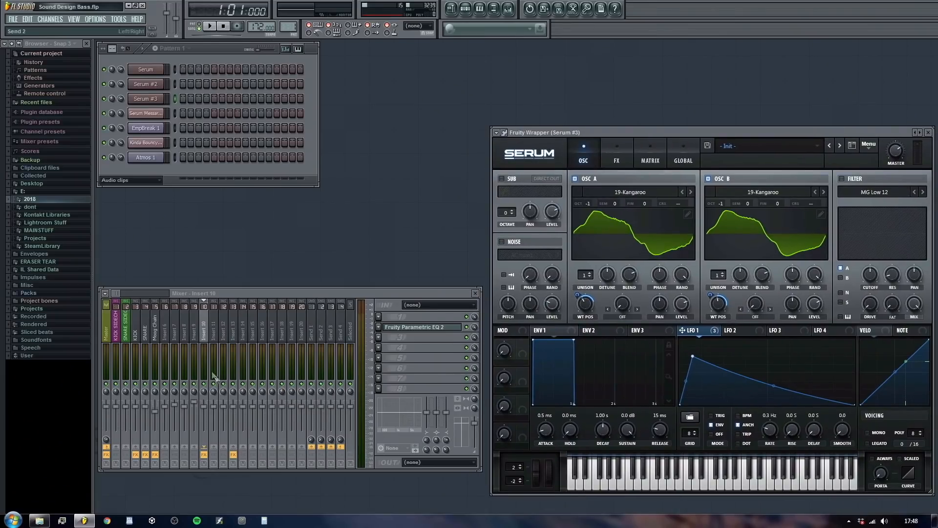
Step: Open iZotope Ozone 5 on the Master track and move its window clear of the Serum controls
{"action": "left_click", "coordinate": [136, 330]}
{"action": "left_click", "coordinate": [106, 325]}
{"action": "left_click", "coordinate": [420, 317]}
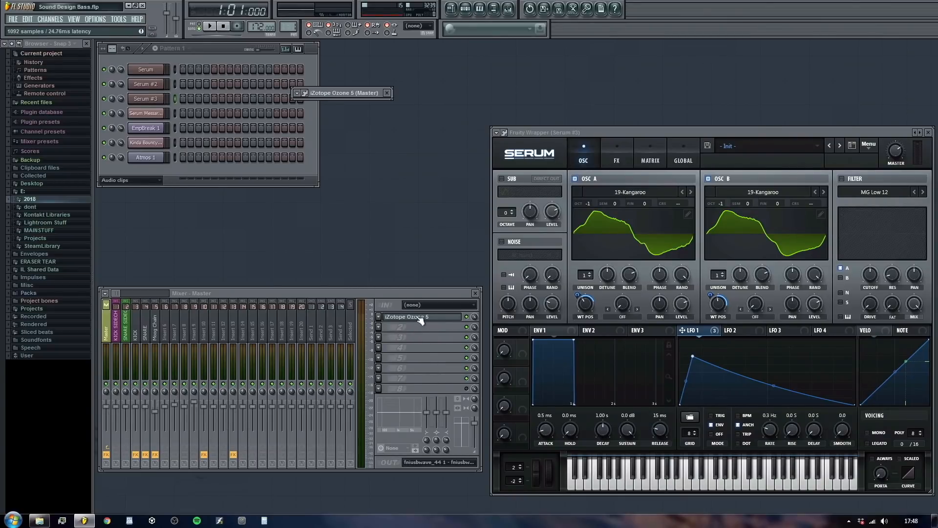
{"action": "left_click_drag", "start_coordinate": [537, 96], "coordinate": [372, 70]}
{"action": "left_click", "coordinate": [464, 291]}
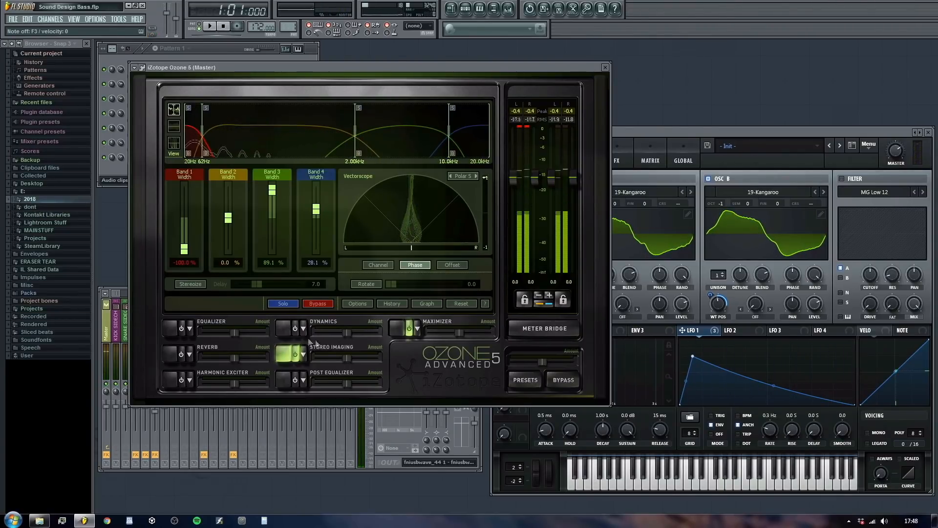
Step: Try out band 1's solo and width in Ozone's stereo imaging, set band 3 width to 10.9%, and move the lowest crossover to 110 Hz
{"action": "left_click", "coordinate": [186, 108]}
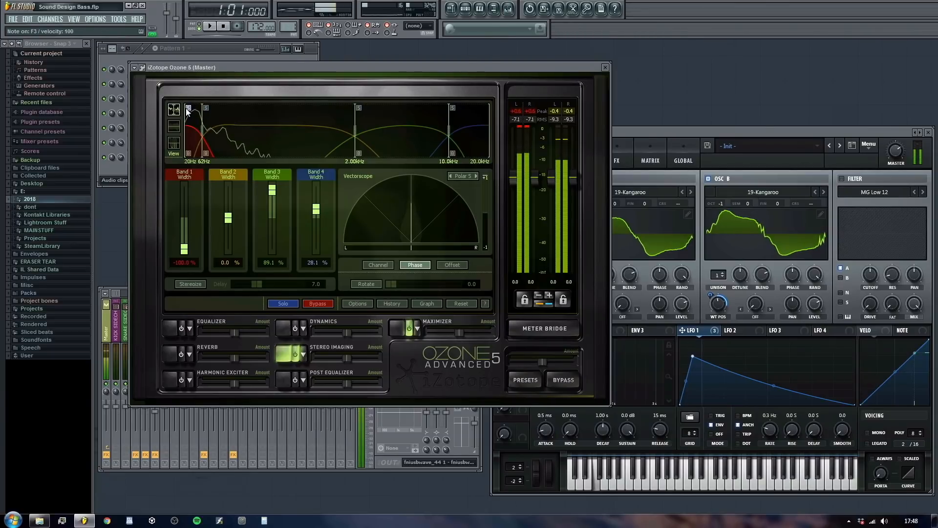
{"action": "left_click", "coordinate": [186, 109]}
{"action": "left_click_drag", "start_coordinate": [183, 251], "coordinate": [185, 241]}
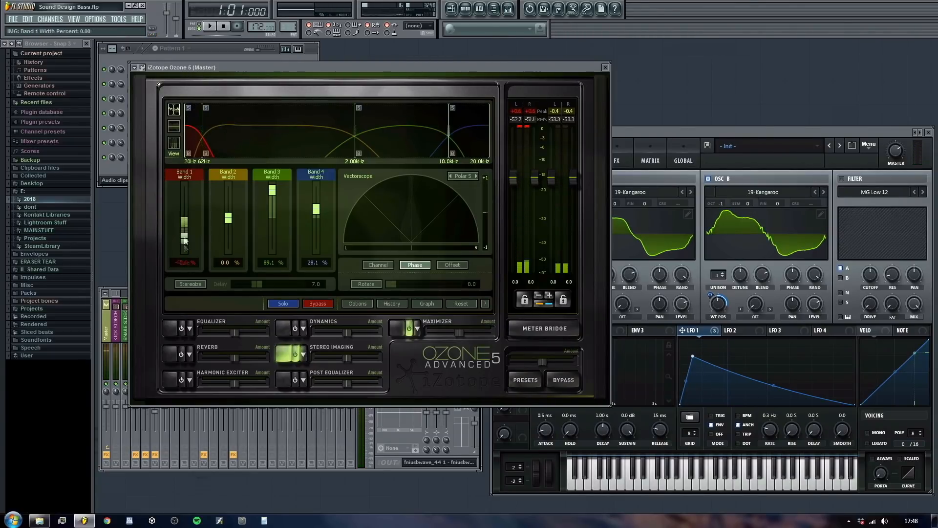
{"action": "left_click_drag", "start_coordinate": [277, 194], "coordinate": [271, 218]}
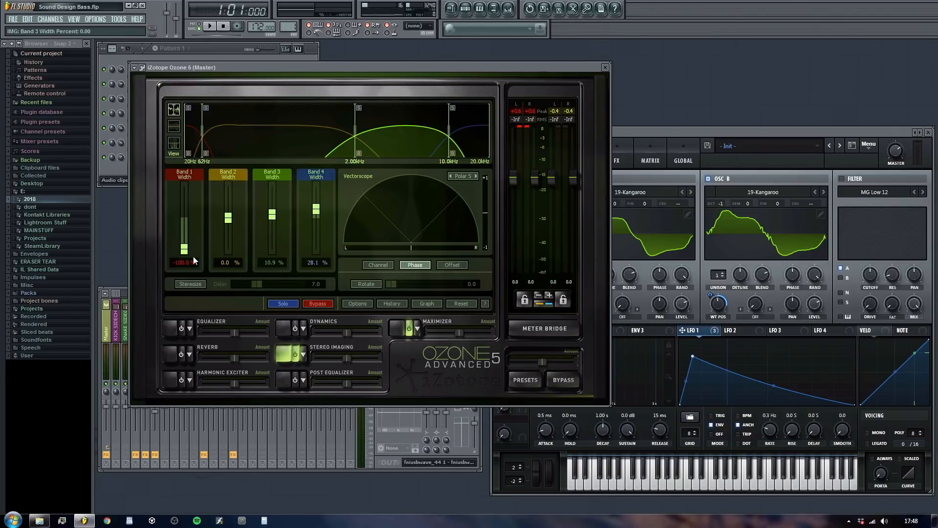
{"action": "left_click_drag", "start_coordinate": [184, 250], "coordinate": [185, 230]}
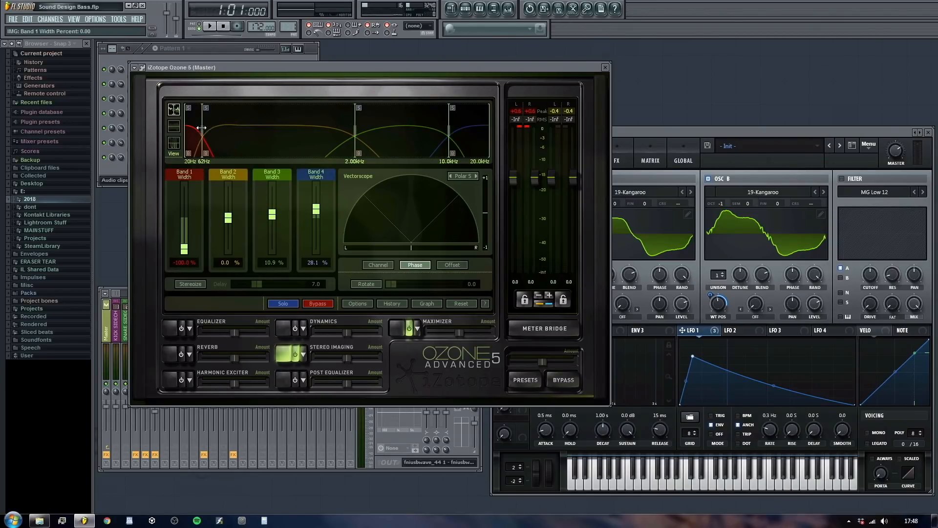
{"action": "left_click_drag", "start_coordinate": [201, 127], "coordinate": [218, 127]}
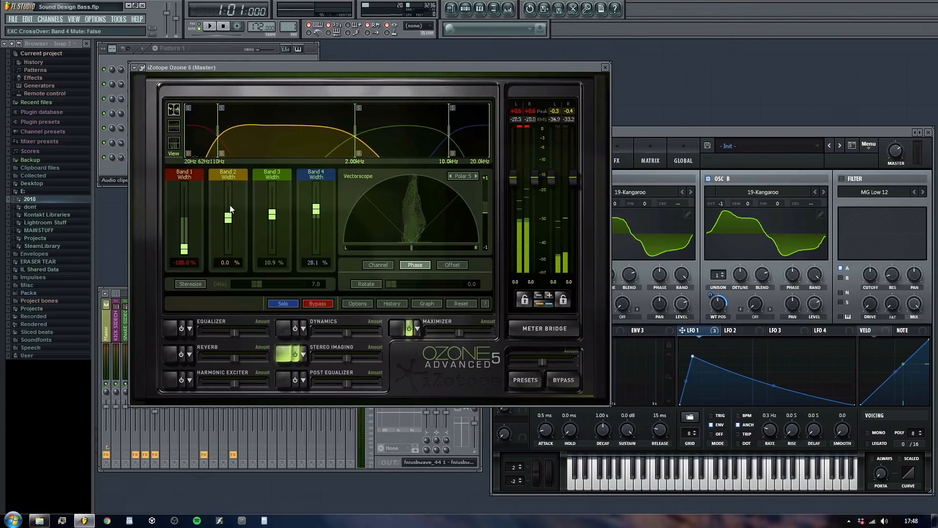
Step: Review the effects chain of Serum #3 while playing notes, then return to its oscillator page
{"action": "left_click", "coordinate": [783, 141]}
{"action": "left_click", "coordinate": [609, 160]}
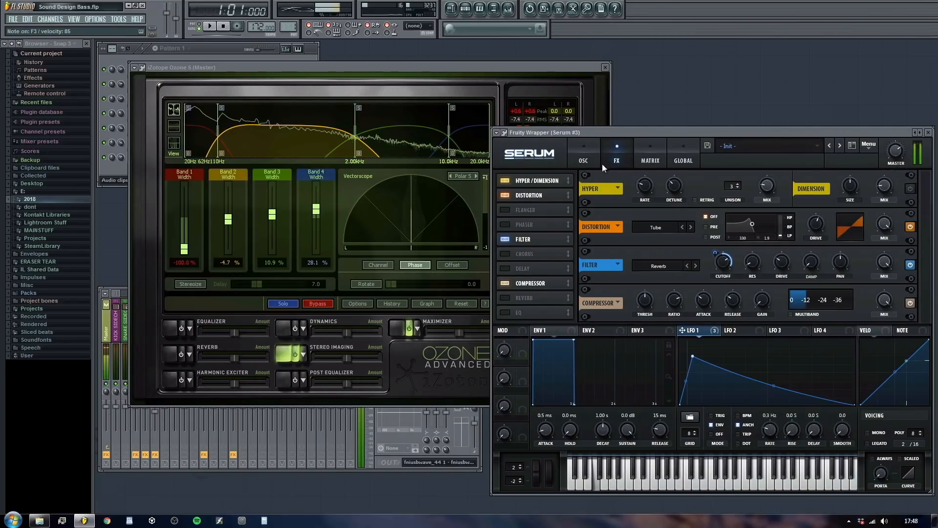
{"action": "left_click", "coordinate": [584, 158]}
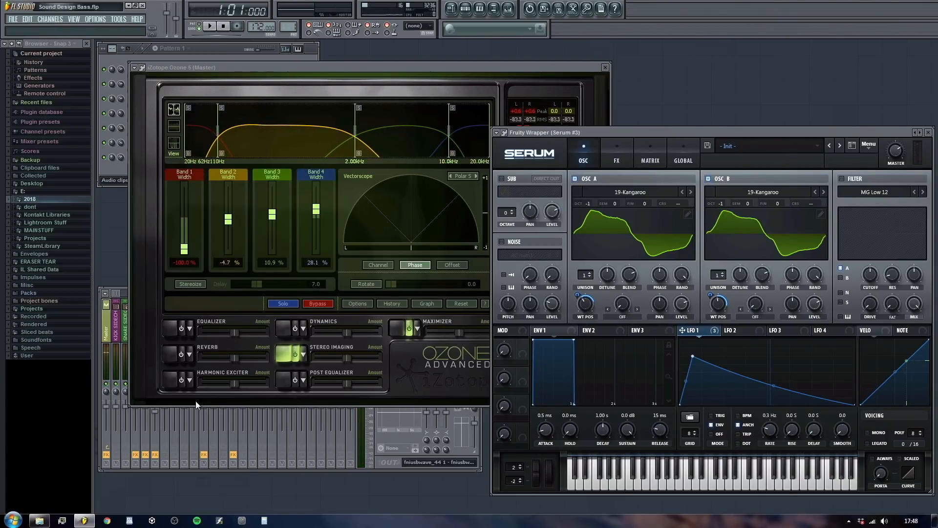
Step: Open Fruity Reeverb on the Moog Chain track and set decay to 9.1 sec, diffusion to 33 and room size to 4
{"action": "left_click", "coordinate": [181, 468]}
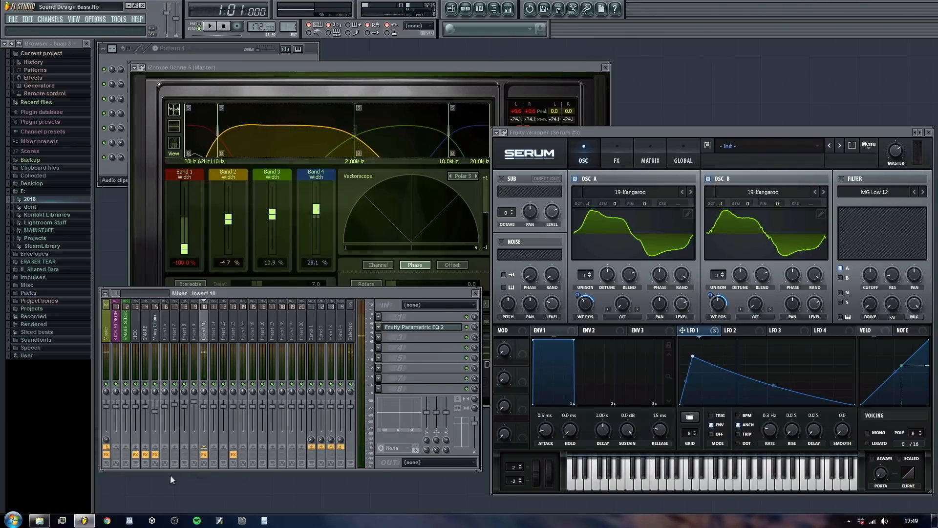
{"action": "left_click", "coordinate": [155, 333]}
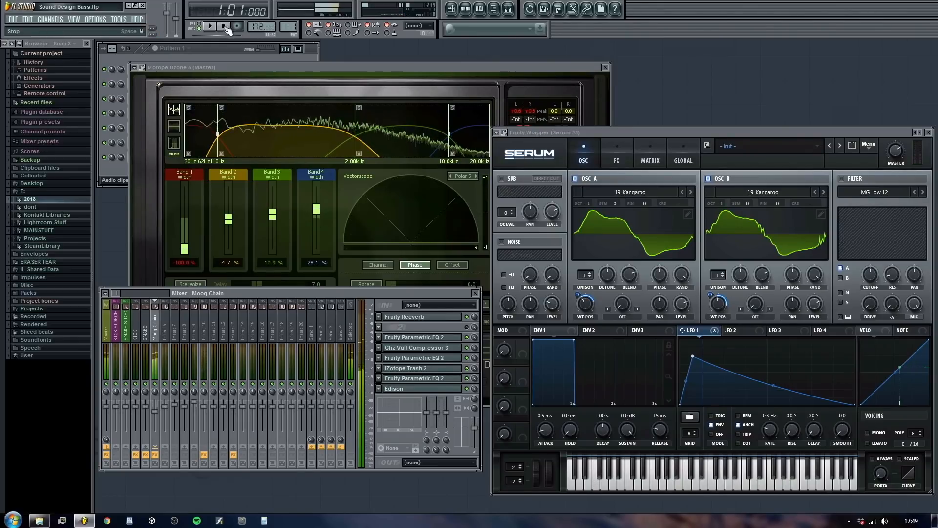
{"action": "left_click", "coordinate": [412, 317]}
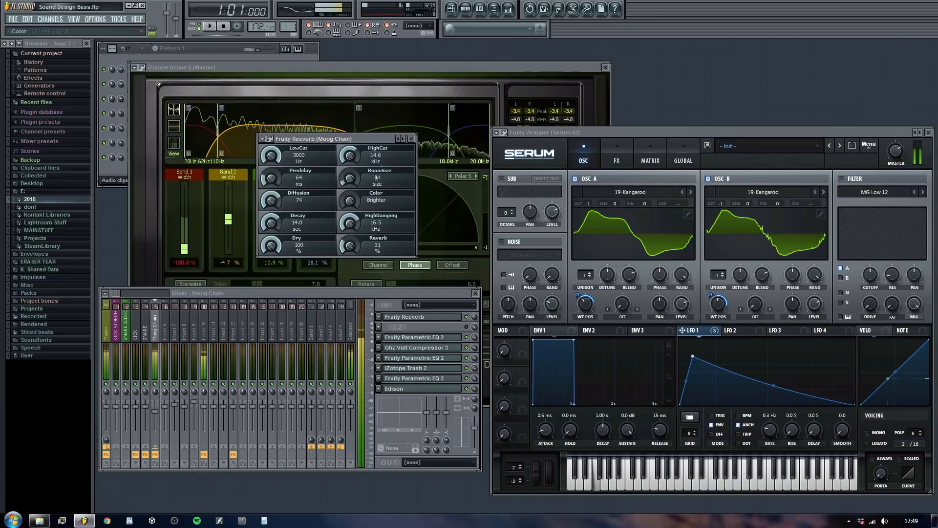
{"action": "left_click_drag", "start_coordinate": [367, 139], "coordinate": [684, 142]}
{"action": "left_click_drag", "start_coordinate": [588, 226], "coordinate": [588, 247]}
{"action": "left_click_drag", "start_coordinate": [589, 204], "coordinate": [588, 235]}
{"action": "left_click_drag", "start_coordinate": [667, 181], "coordinate": [667, 189]}
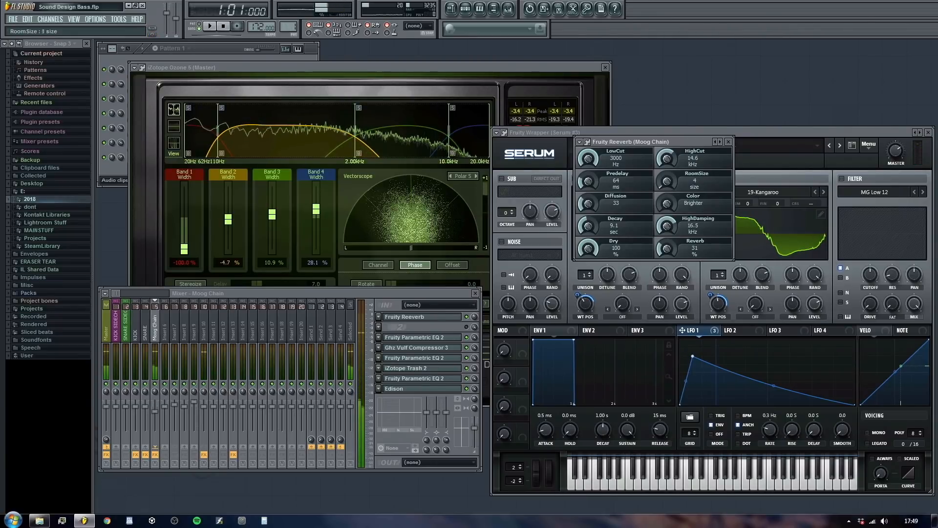
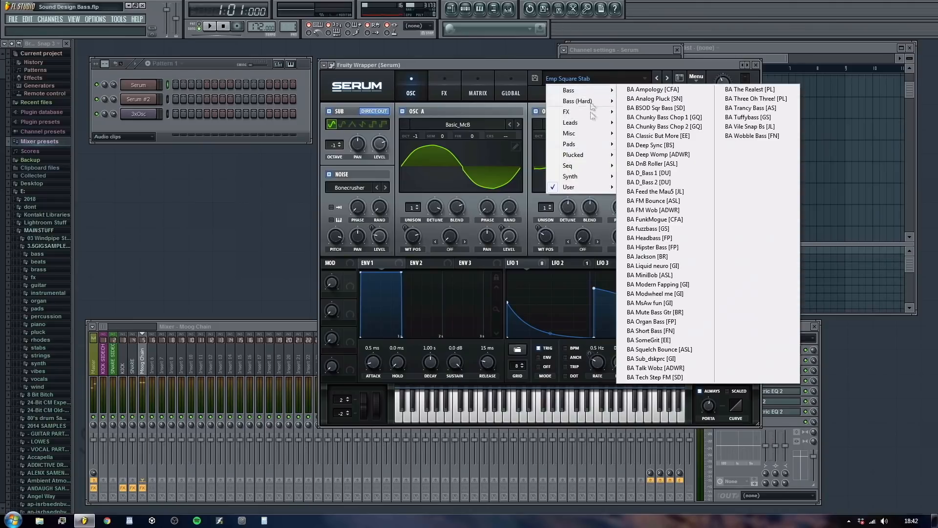
Step: Load the user preset "emp fuzzy friend" in the first Serum and rearrange its window while checking the channel settings and mixer
{"action": "mouse_move", "coordinate": [596, 189]}
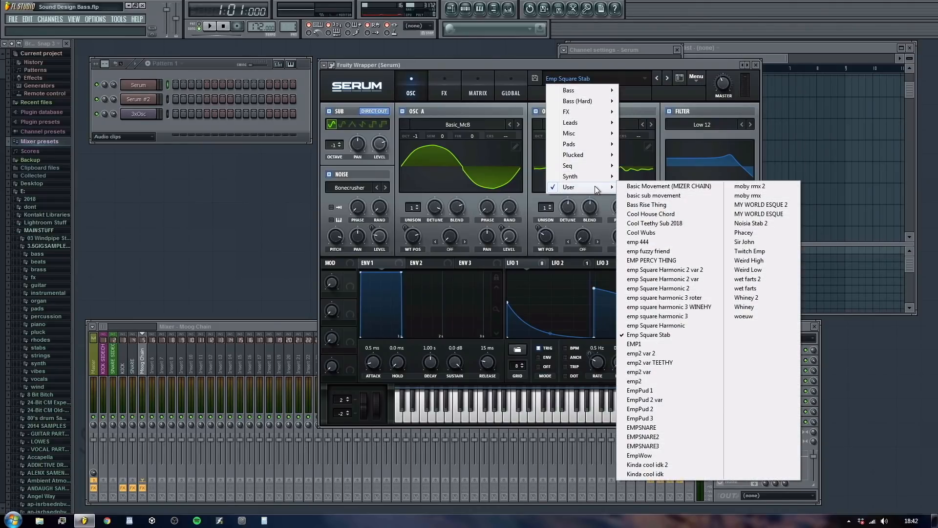
{"action": "left_click", "coordinate": [635, 252]}
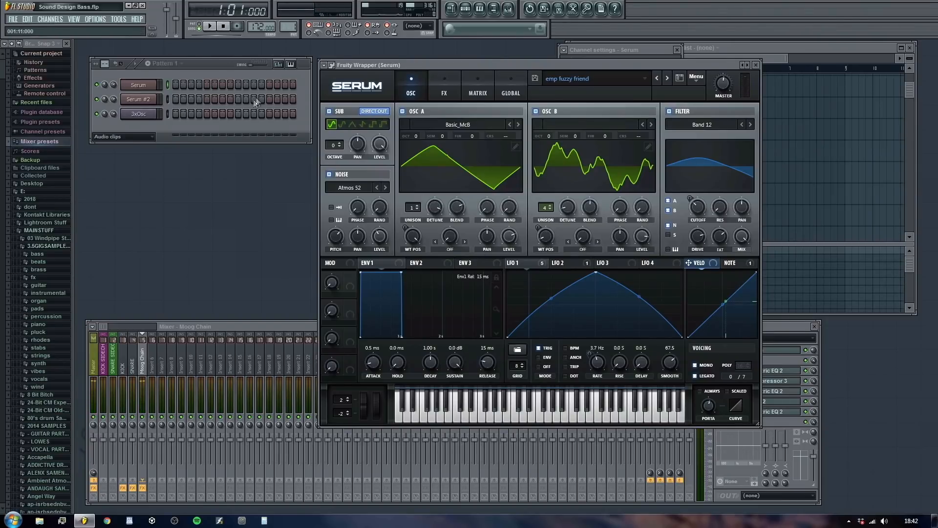
{"action": "left_click", "coordinate": [142, 88]}
{"action": "left_click", "coordinate": [141, 88]}
{"action": "left_click_drag", "start_coordinate": [596, 68], "coordinate": [455, 122]}
{"action": "left_click", "coordinate": [677, 100]}
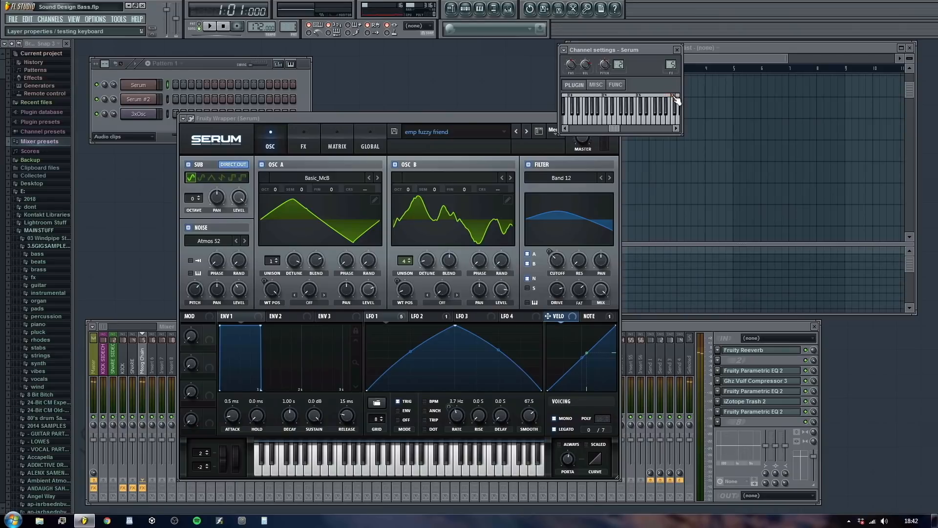
{"action": "left_click", "coordinate": [797, 380]}
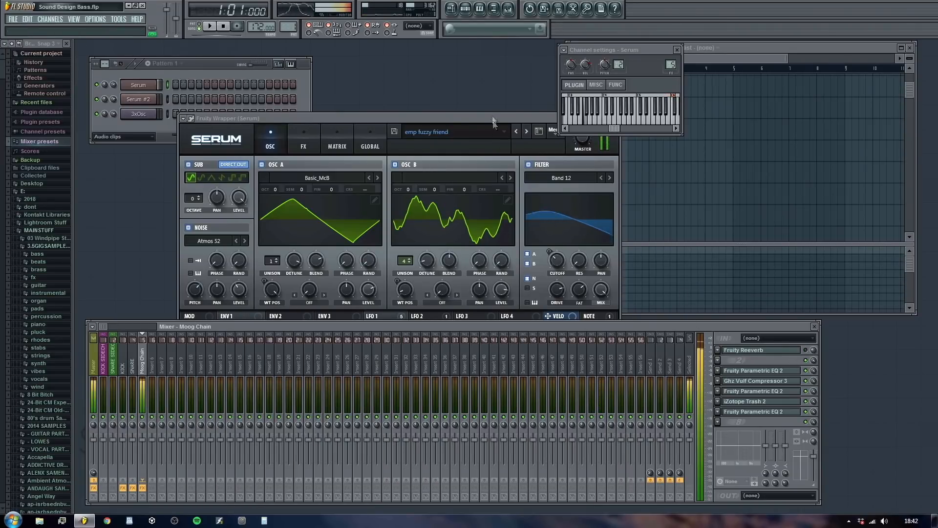
{"action": "left_click_drag", "start_coordinate": [487, 118], "coordinate": [612, 67]}
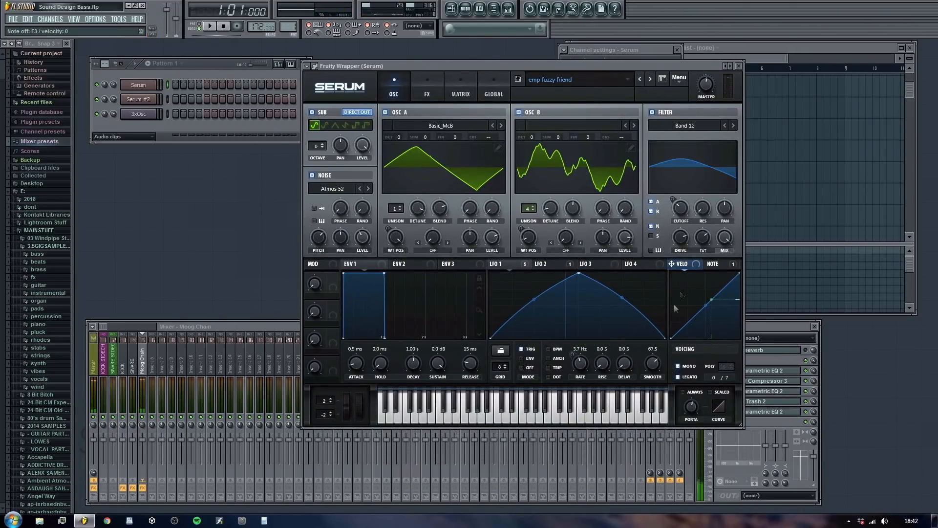
Step: Set Serum's oscillator B to 1 unison voice, octave +1 and semitone +10
{"action": "mouse_move", "coordinate": [687, 217]}
{"action": "left_mouse_down"}
{"action": "mouse_move", "coordinate": [689, 234]}
{"action": "mouse_move", "coordinate": [688, 223]}
{"action": "left_mouse_up"}
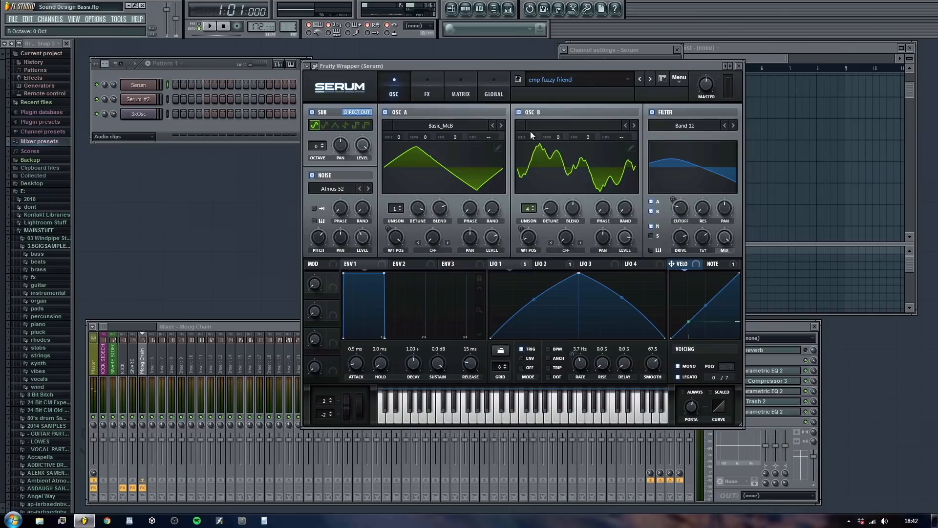
{"action": "left_click_drag", "start_coordinate": [528, 209], "coordinate": [515, 254]}
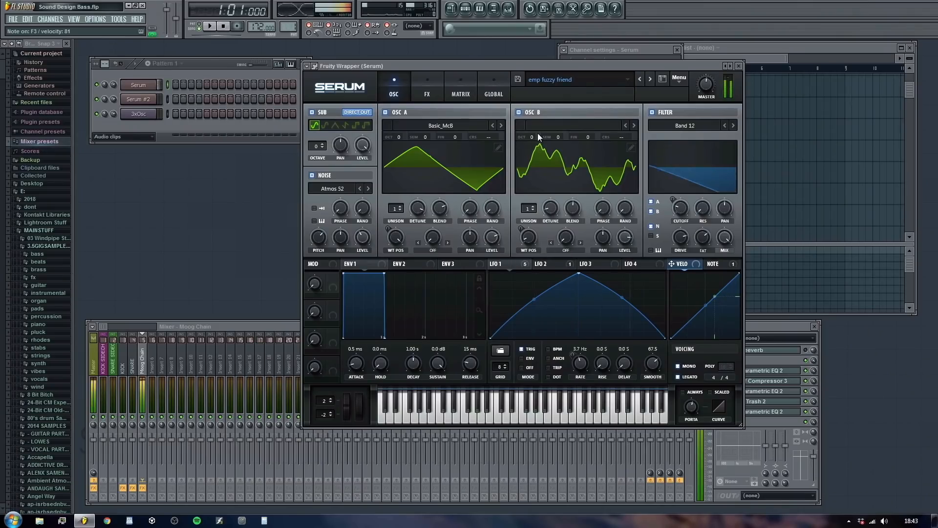
{"action": "left_click", "coordinate": [535, 138]}
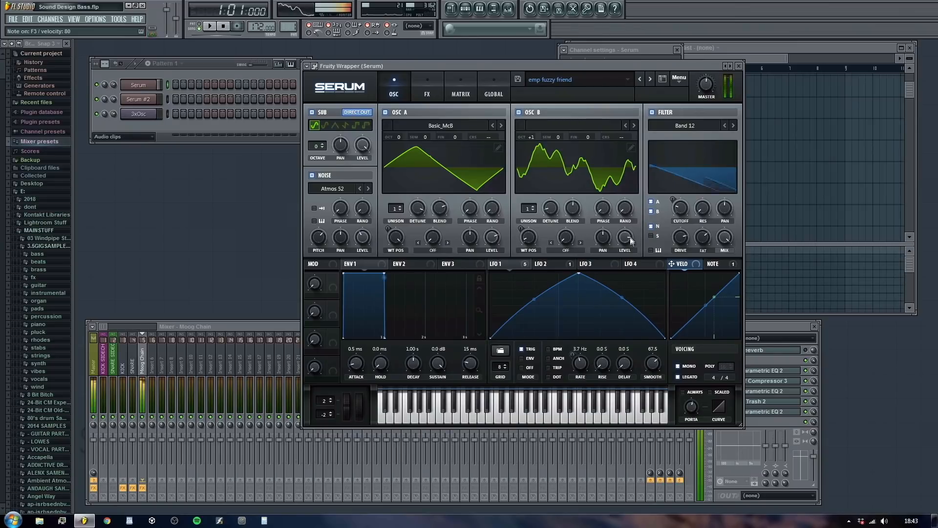
{"action": "left_click_drag", "start_coordinate": [557, 138], "coordinate": [573, 107]}
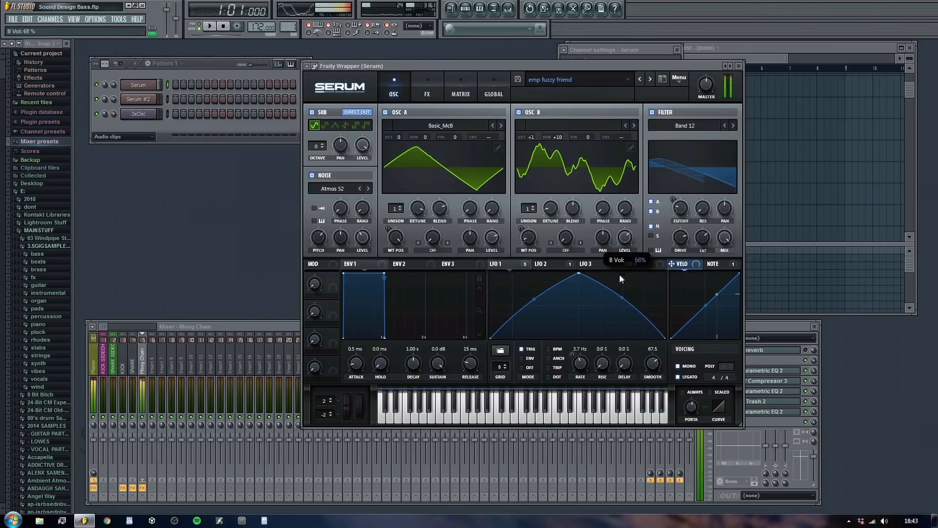
Step: Recheck oscillator B's +1 octave setting and set its level to 78% while playing notes
{"action": "left_click_drag", "start_coordinate": [617, 295], "coordinate": [606, 274]}
{"action": "mouse_move", "coordinate": [533, 137]}
{"action": "left_mouse_down"}
{"action": "mouse_move", "coordinate": [532, 147]}
{"action": "mouse_move", "coordinate": [533, 135]}
{"action": "left_mouse_up"}
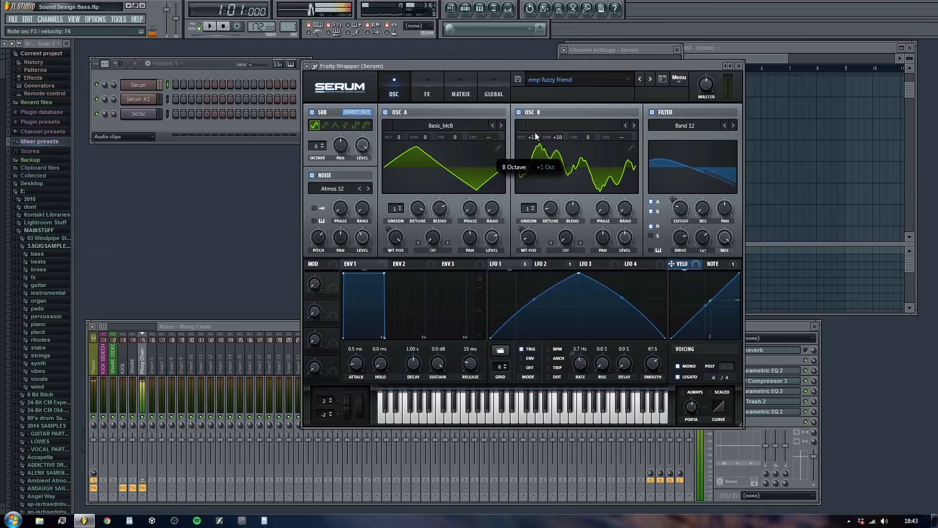
{"action": "left_click_drag", "start_coordinate": [626, 238], "coordinate": [630, 220]}
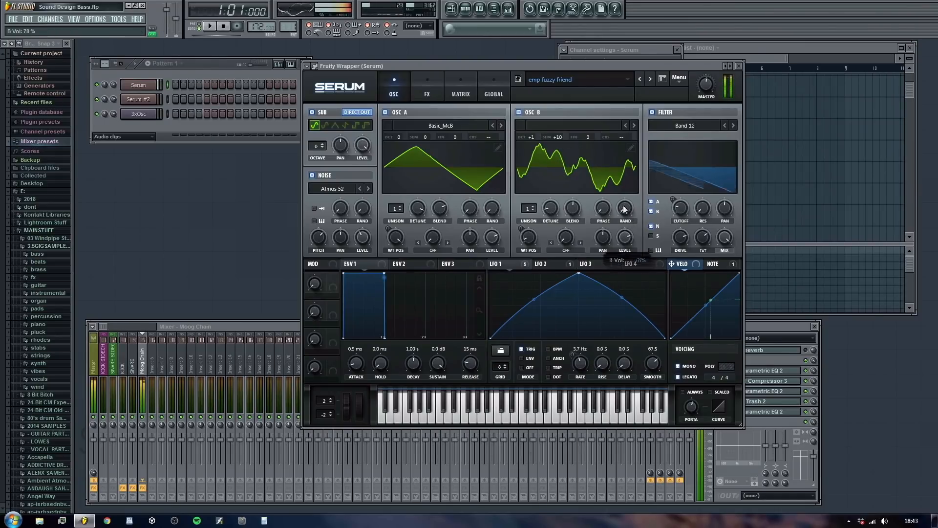
Step: Set oscillator B's semitone offset to +7 and the LFO 1 rate to 1.4 Hz while playing notes
{"action": "left_click_drag", "start_coordinate": [558, 138], "coordinate": [559, 154]}
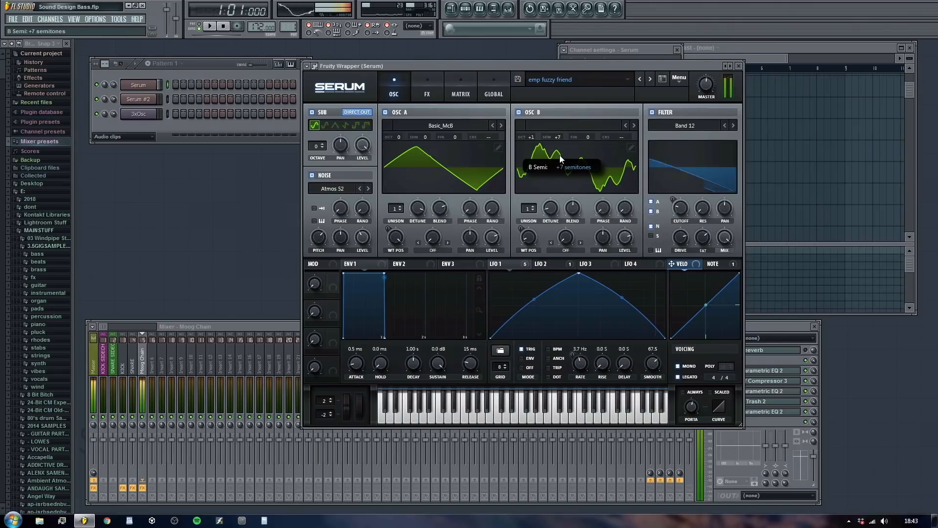
{"action": "left_click", "coordinate": [625, 242]}
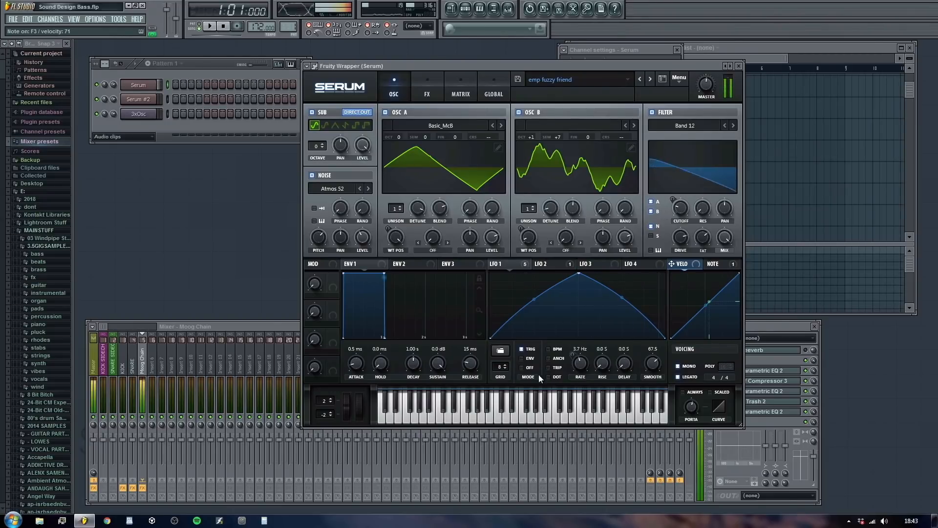
{"action": "left_click_drag", "start_coordinate": [582, 373], "coordinate": [581, 380]}
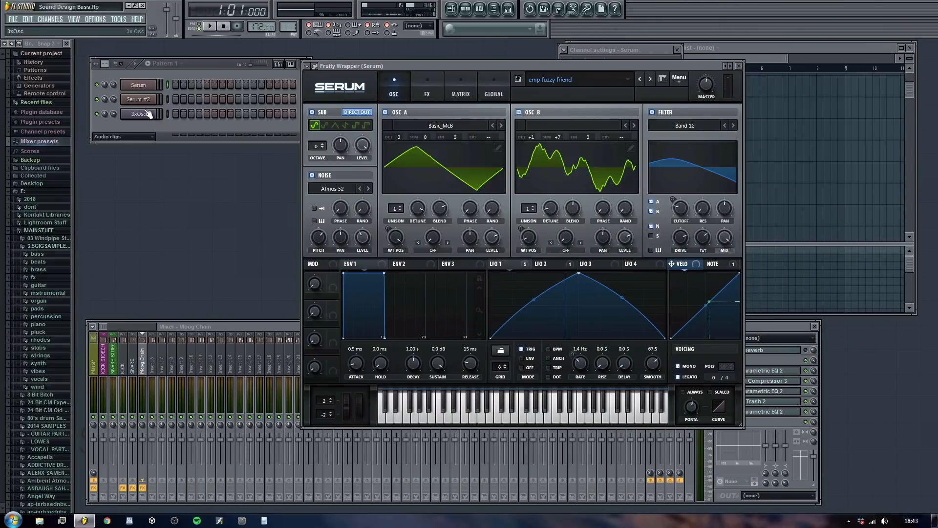
Step: Add a new Sampler channel, look over its sample settings and return to the first Serum channel
{"action": "left_click", "coordinate": [154, 87]}
{"action": "left_click", "coordinate": [155, 87]}
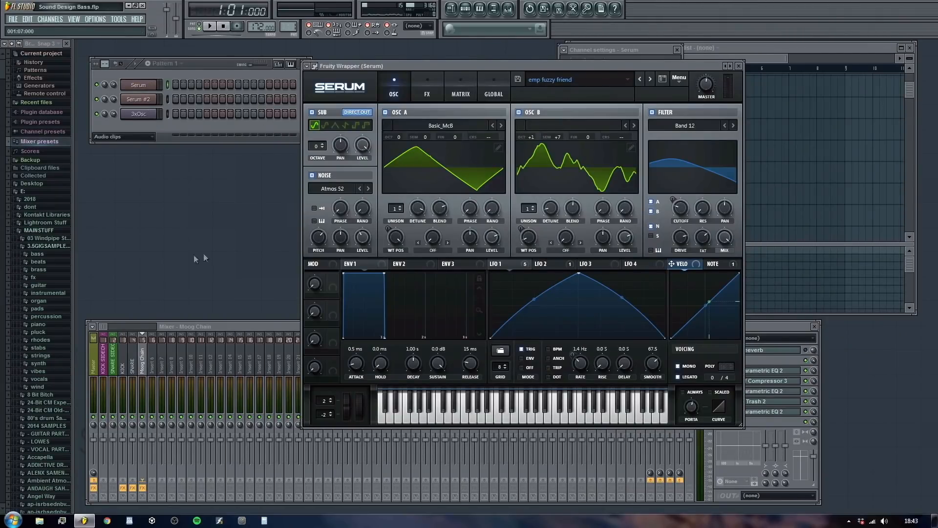
{"action": "left_click", "coordinate": [49, 19]}
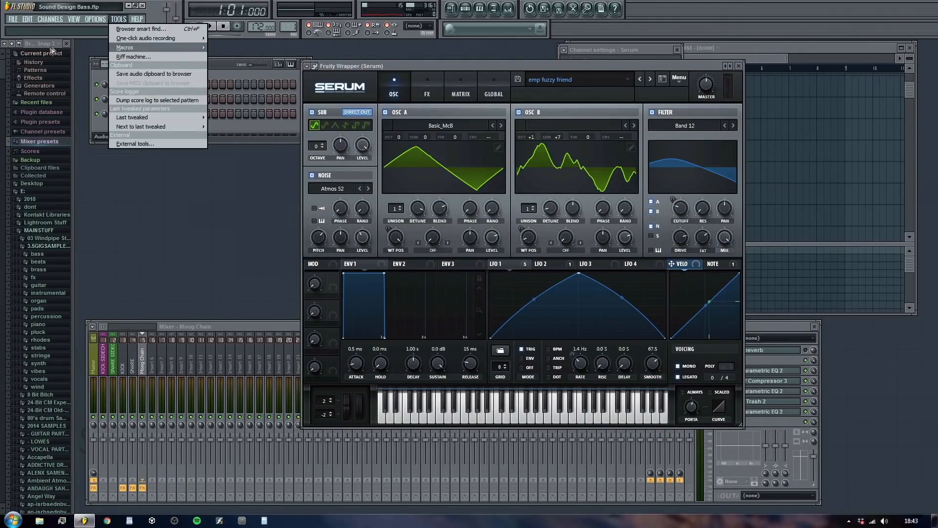
{"action": "left_click", "coordinate": [152, 97]}
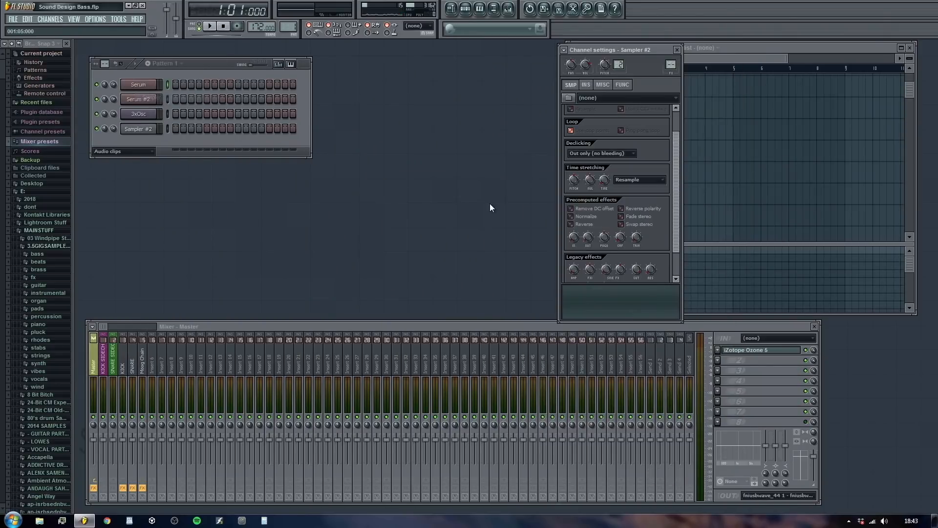
{"action": "scroll", "coordinate": [679, 204], "scroll_direction": "down", "scroll_amount": 1}
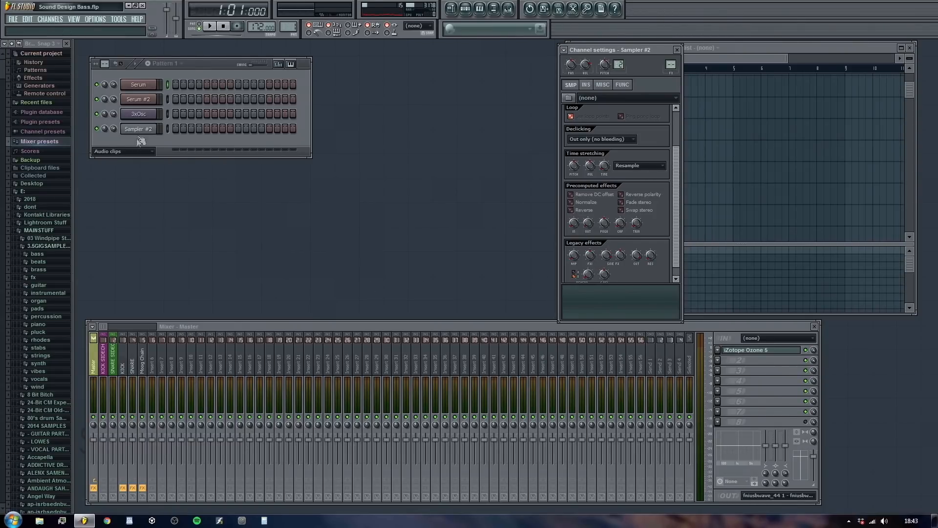
{"action": "left_click", "coordinate": [138, 84]}
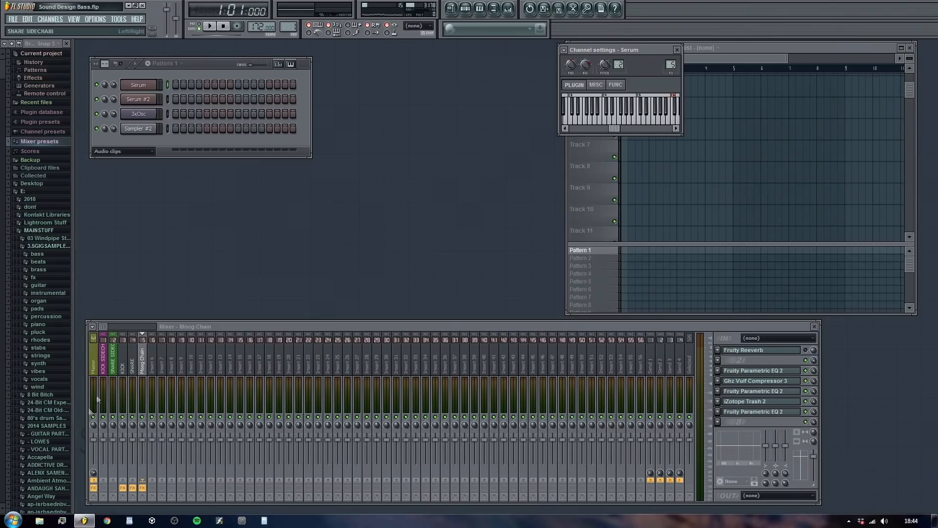
Step: Switch to Windows Explorer and browse to the Long Samples folder inside 2018 on the SSD (E:) drive
{"action": "left_click", "coordinate": [39, 521]}
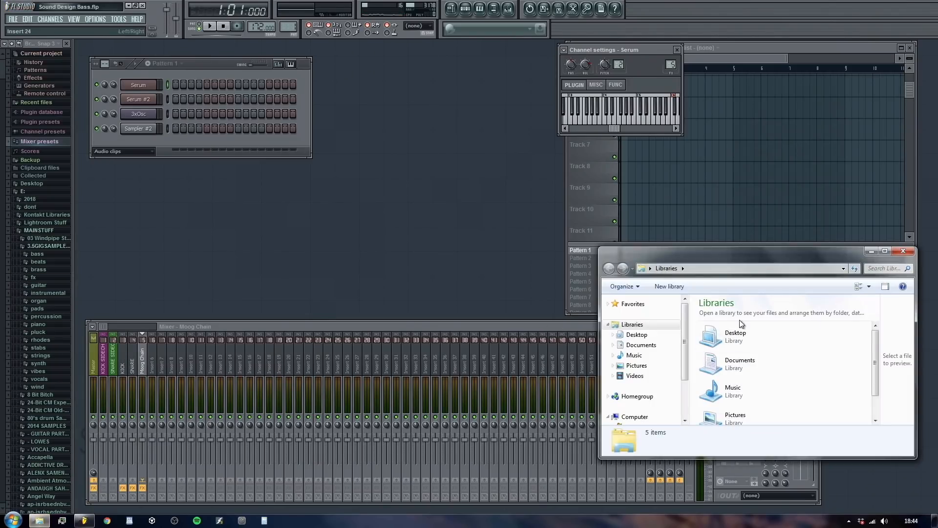
{"action": "left_click_drag", "start_coordinate": [700, 251], "coordinate": [703, 151]}
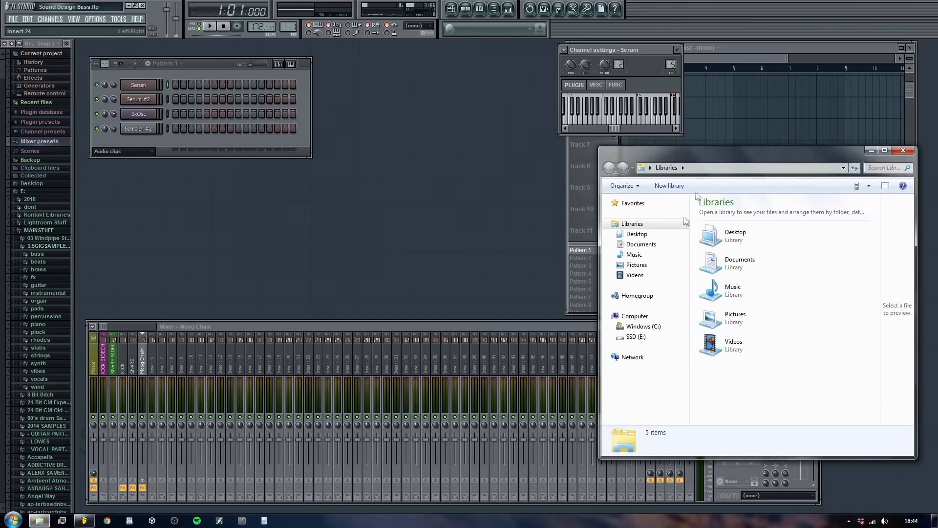
{"action": "left_click", "coordinate": [635, 336]}
{"action": "double_click", "coordinate": [731, 215]}
{"action": "double_click", "coordinate": [735, 235]}
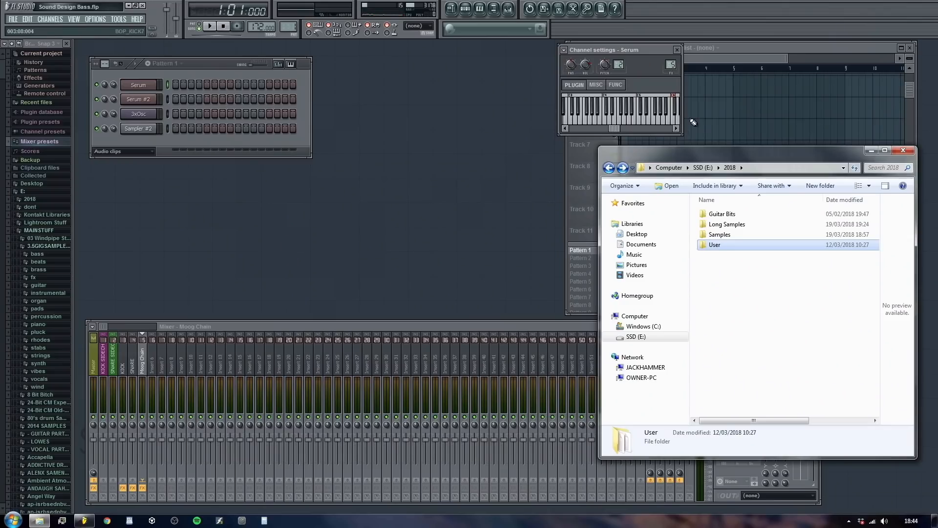
{"action": "double_click", "coordinate": [728, 226]}
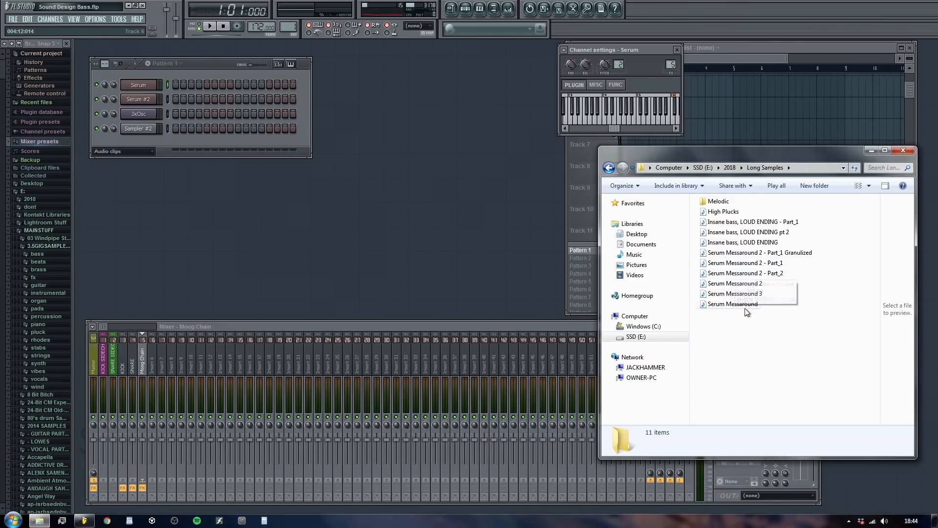
Step: Place the sample "Serum Messaround 2" from the Long Samples folder onto Track 6 of the playlist
{"action": "left_click_drag", "start_coordinate": [753, 283], "coordinate": [646, 132]}
{"action": "left_click", "coordinate": [663, 68]}
{"action": "double_click", "coordinate": [687, 133]}
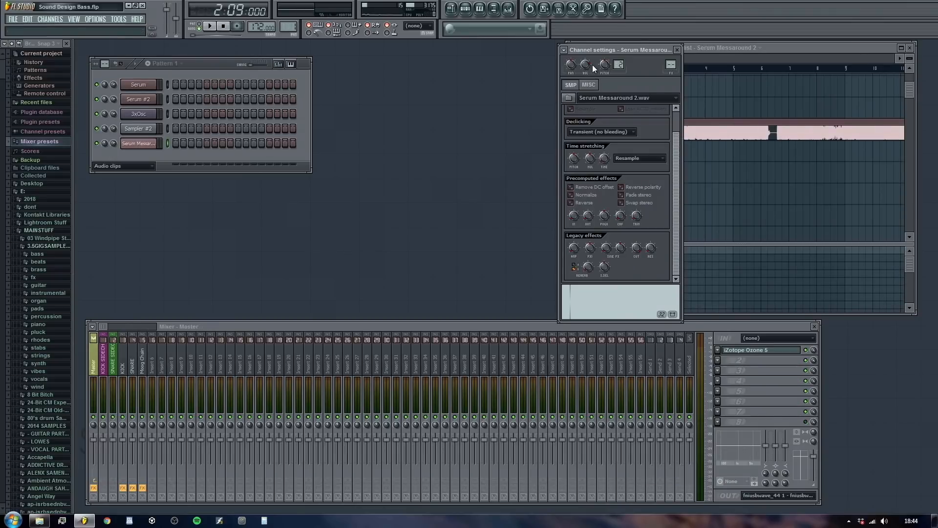
Step: Play the Serum Messaround 2 clip from several points in the playlist to search for a usable bass sound
{"action": "key", "text": "space"}
{"action": "key", "text": "space"}
{"action": "left_click", "coordinate": [735, 70]}
{"action": "left_click_drag", "start_coordinate": [643, 58], "coordinate": [680, 61]}
{"action": "left_click", "coordinate": [717, 69]}
{"action": "key", "text": "space"}
{"action": "left_click", "coordinate": [651, 69]}
{"action": "left_click", "coordinate": [682, 69]}
{"action": "left_click", "coordinate": [670, 69]}
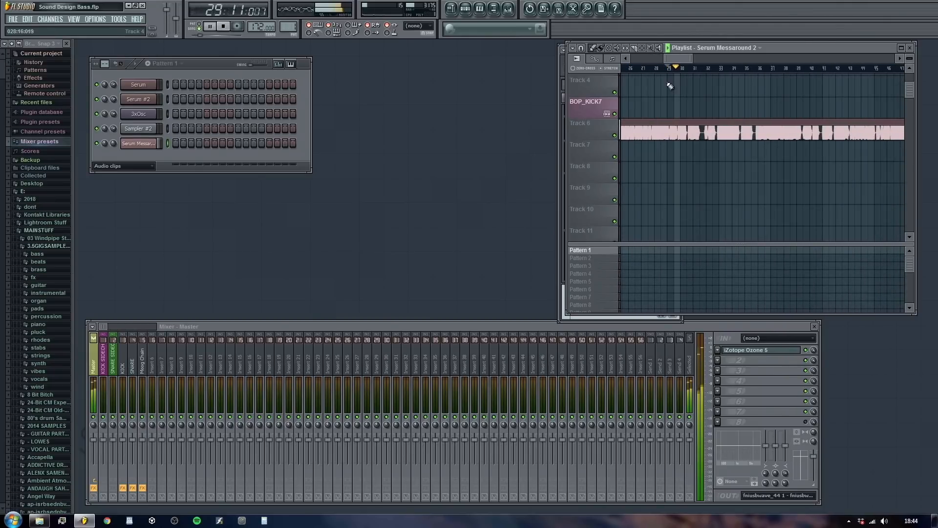
{"action": "left_click", "coordinate": [224, 27]}
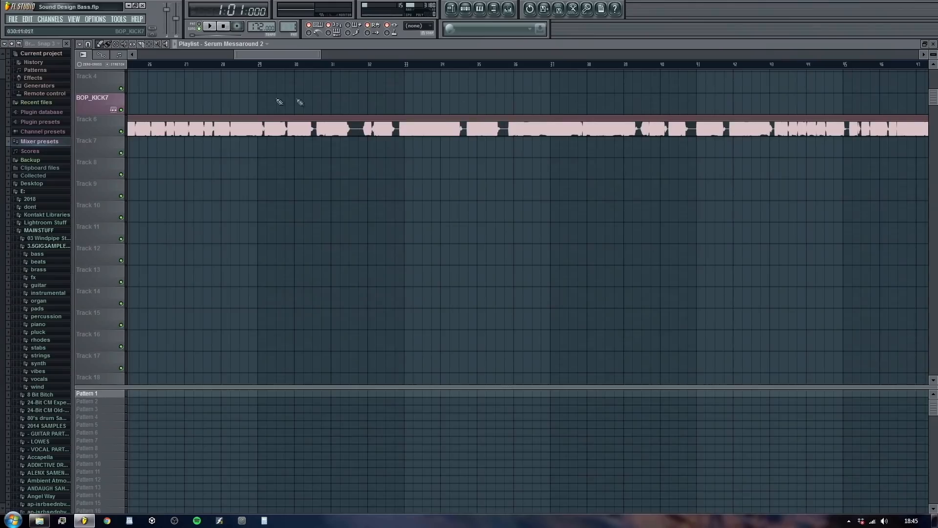
Step: Audition individual bass hits in the enlarged playlist, moving the playback position to around bar 39
{"action": "scroll", "coordinate": [346, 88], "scroll_direction": "up", "scroll_amount": 5}
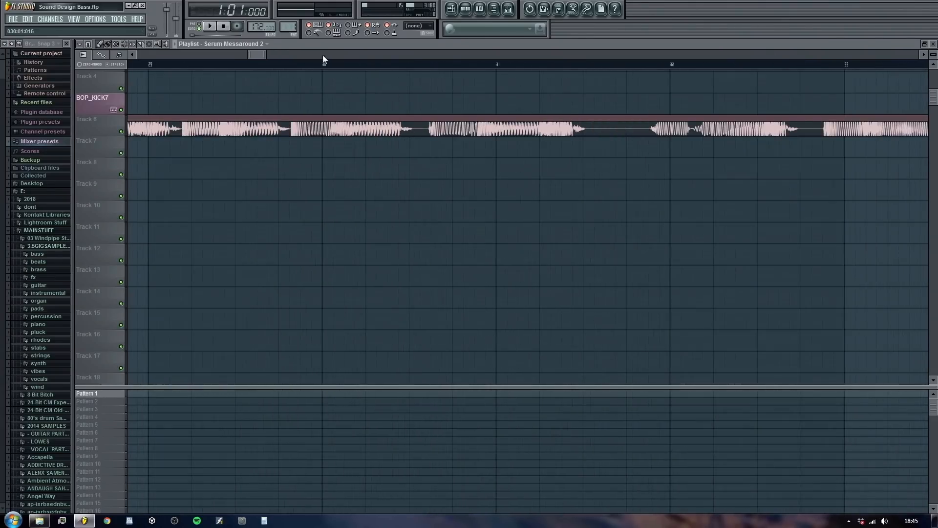
{"action": "left_click", "coordinate": [293, 62]}
{"action": "key", "text": "space"}
{"action": "mouse_move", "coordinate": [257, 55]}
{"action": "left_mouse_down"}
{"action": "mouse_move", "coordinate": [275, 57]}
{"action": "mouse_move", "coordinate": [280, 73]}
{"action": "mouse_move", "coordinate": [278, 54]}
{"action": "mouse_move", "coordinate": [298, 54]}
{"action": "left_mouse_up"}
{"action": "left_click", "coordinate": [292, 66]}
{"action": "key", "text": "space"}
{"action": "key", "text": "space"}
{"action": "key", "text": "space"}
{"action": "left_click", "coordinate": [268, 64]}
{"action": "left_click", "coordinate": [280, 65]}
{"action": "key", "text": "space"}
{"action": "key", "text": "space"}
{"action": "key", "text": "space"}
{"action": "key", "text": "space"}
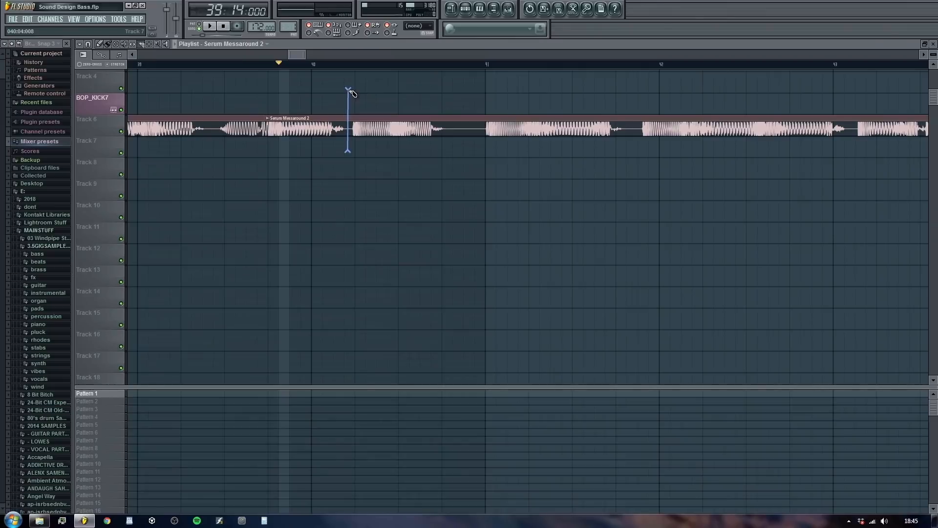
Step: Isolate the bass hit starting near the end of bar 39 by slicing around it and deleting the surrounding audio
{"action": "right_click", "coordinate": [230, 126]}
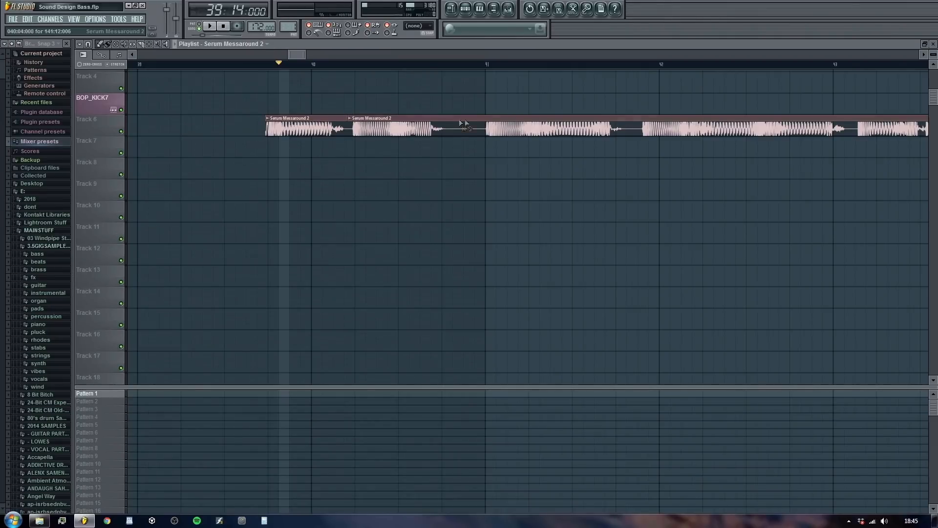
{"action": "right_click", "coordinate": [422, 123]}
{"action": "scroll", "coordinate": [260, 84], "scroll_direction": "up", "scroll_amount": 5}
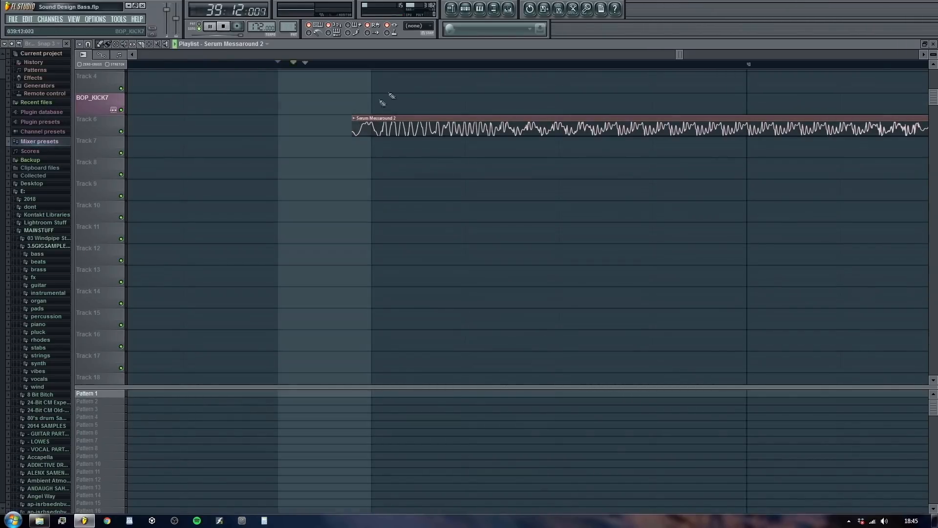
{"action": "scroll", "coordinate": [369, 93], "scroll_direction": "down", "scroll_amount": 3}
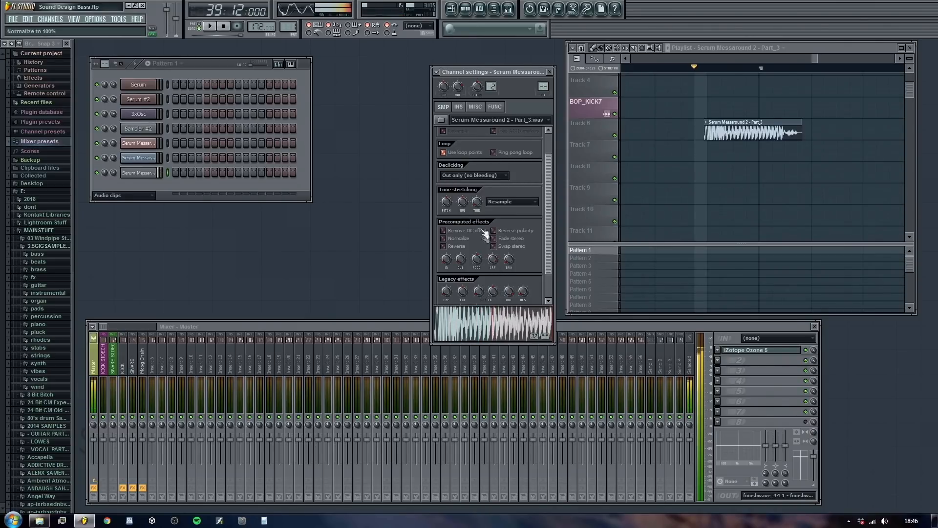
Step: Set the Serum Messaround 2 - Part_3 channel's root note to C4 and adjust the sample's crossfade while playing notes
{"action": "left_click", "coordinate": [476, 107]}
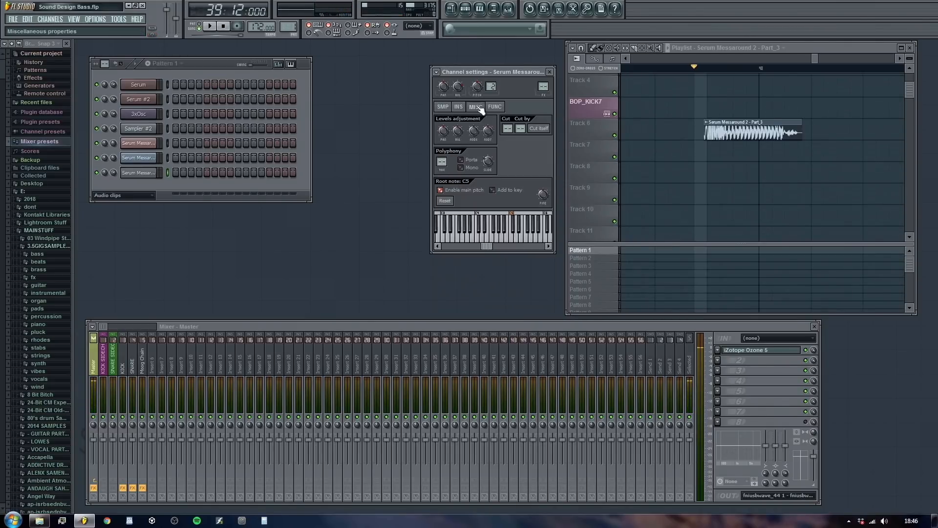
{"action": "right_click", "coordinate": [482, 220]}
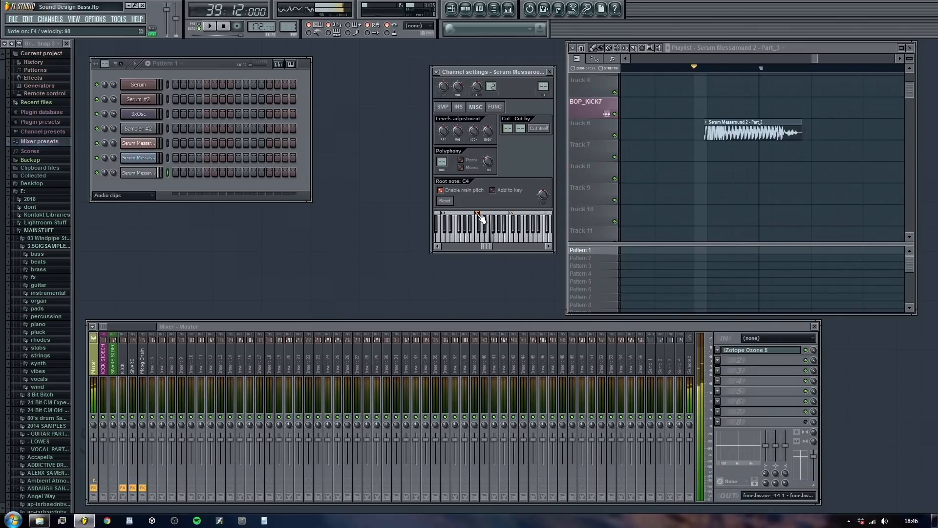
{"action": "left_click", "coordinate": [443, 107]}
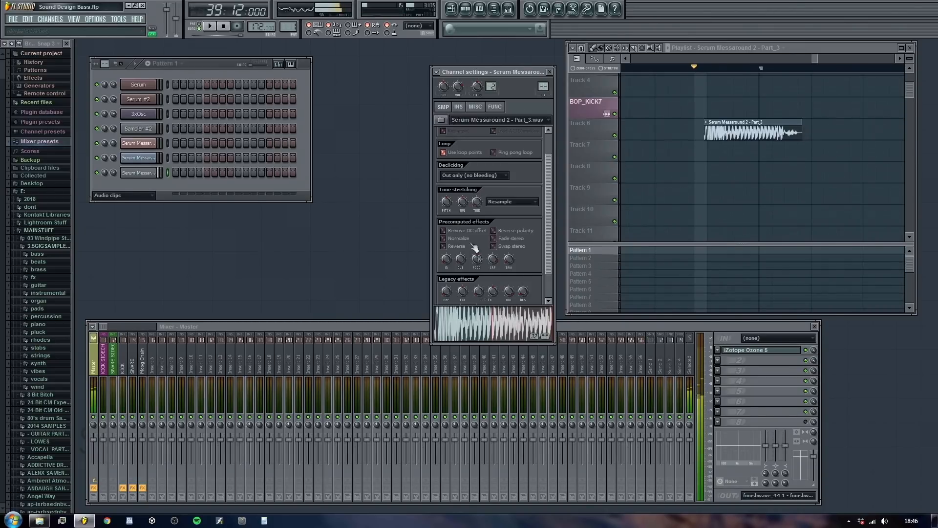
{"action": "left_click_drag", "start_coordinate": [493, 260], "coordinate": [493, 236]}
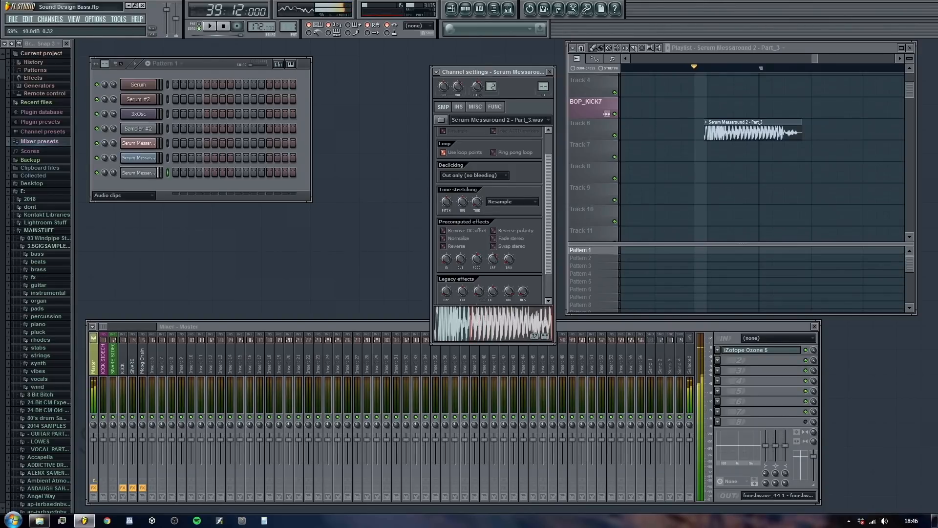
{"action": "left_click_drag", "start_coordinate": [491, 264], "coordinate": [492, 271]}
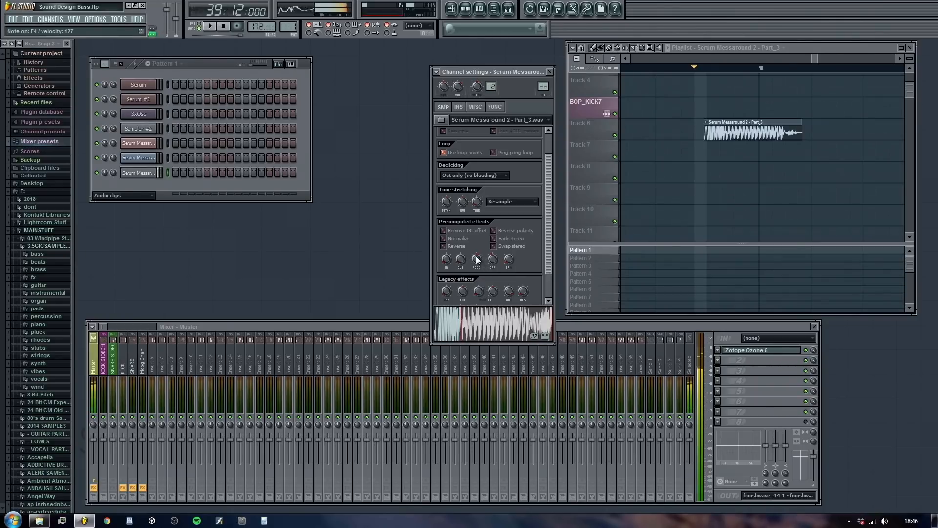
Step: Route the Part_3 sampler channel to mixer track 6 and enable its Porta and Mono options
{"action": "left_click_drag", "start_coordinate": [544, 87], "coordinate": [544, 78]}
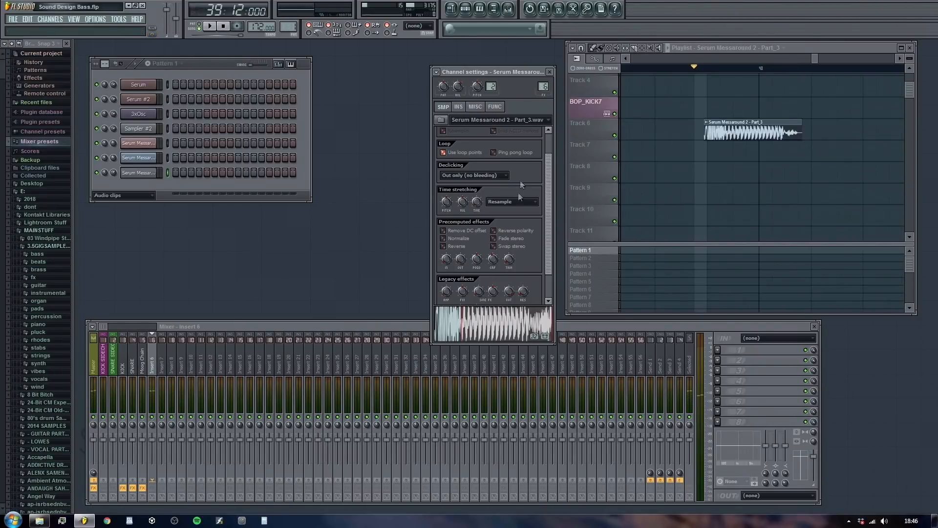
{"action": "left_click", "coordinate": [477, 109]}
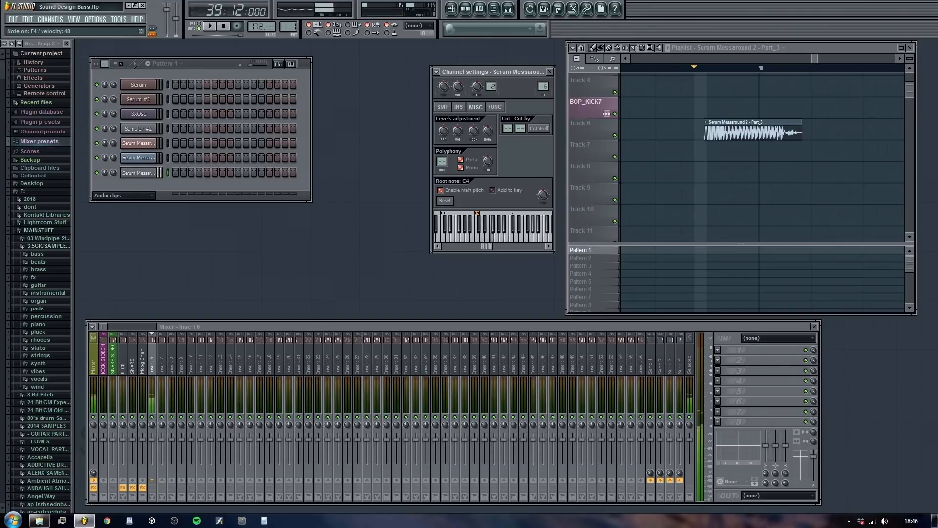
{"action": "left_click", "coordinate": [491, 238]}
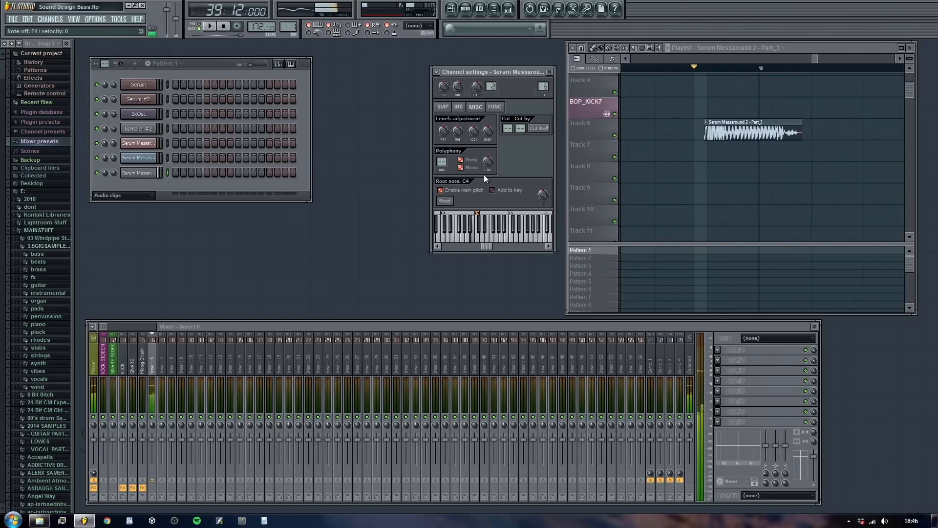
Step: Reverse the Serum Messaround 2 - Part_3 sample and test it with a note
{"action": "left_click", "coordinate": [444, 108]}
{"action": "left_click", "coordinate": [443, 245]}
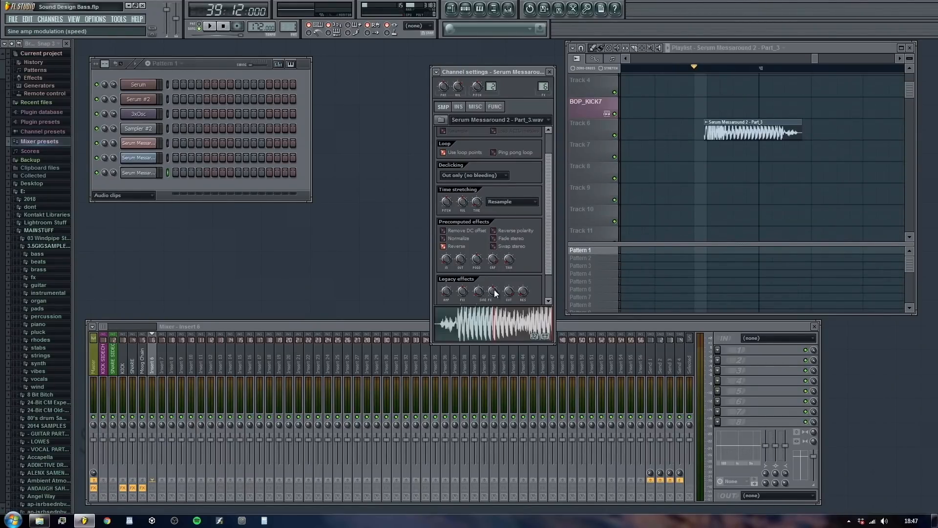
{"action": "key", "text": "z"}
Step: Open the Part_3 channel's piano roll and add an A4 note at bar 1 with a G3 slide note beneath it
{"action": "right_click", "coordinate": [144, 174]}
{"action": "left_click", "coordinate": [175, 172]}
{"action": "left_click", "coordinate": [146, 237]}
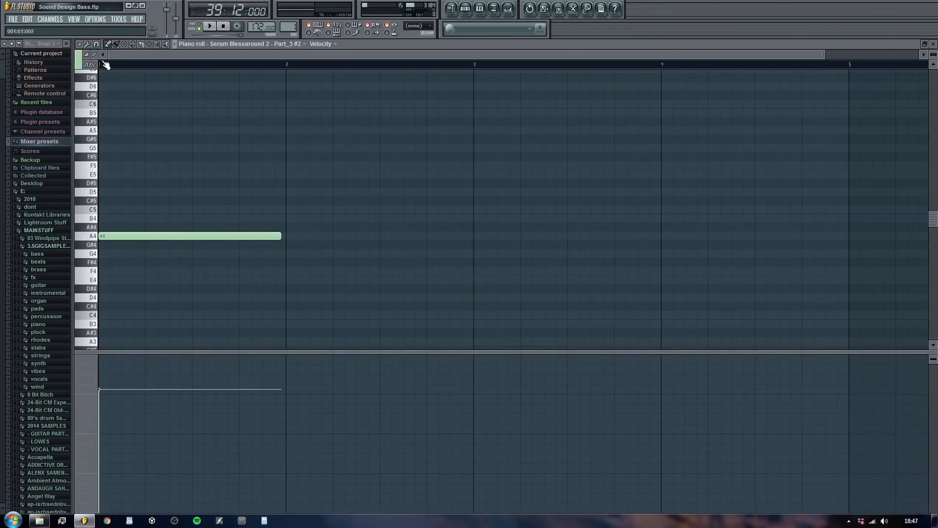
{"action": "scroll", "coordinate": [168, 262], "scroll_direction": "down", "scroll_amount": 3}
{"action": "left_click", "coordinate": [148, 279]}
Step: Lengthen the A4 note and the G3 slide note to end near bar 4, play the pattern and close the piano roll
{"action": "scroll", "coordinate": [273, 196], "scroll_direction": "down", "scroll_amount": 2}
{"action": "left_click_drag", "start_coordinate": [248, 154], "coordinate": [483, 156]}
{"action": "left_click_drag", "start_coordinate": [261, 282], "coordinate": [428, 280]}
{"action": "left_click_drag", "start_coordinate": [363, 279], "coordinate": [399, 279]}
{"action": "left_click", "coordinate": [210, 26]}
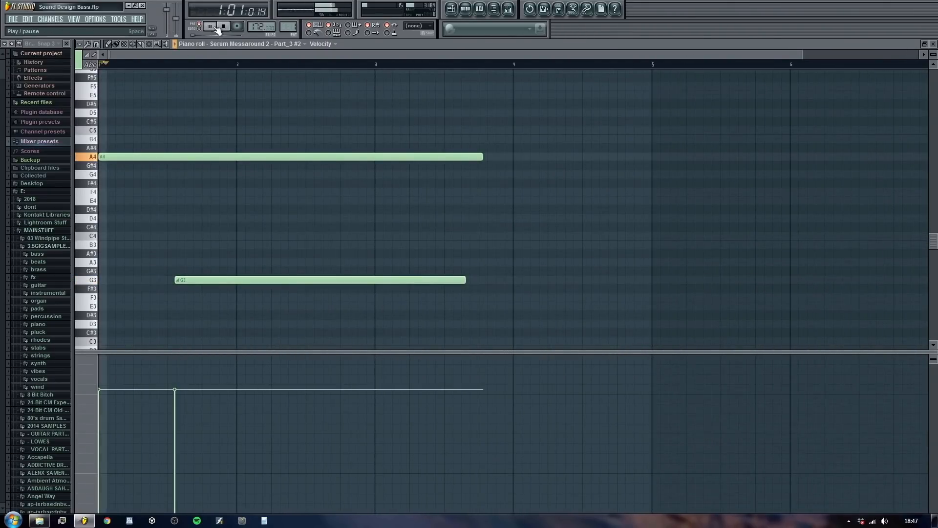
{"action": "left_click", "coordinate": [933, 44]}
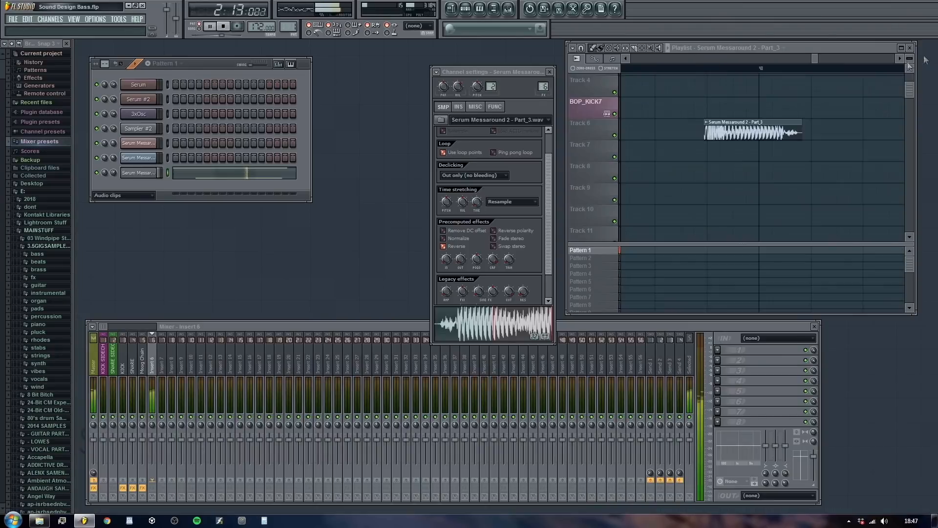
Step: Turn off the Part_3 sample's reversal, replay the pattern and check the channel's miscellaneous settings
{"action": "left_click", "coordinate": [459, 248]}
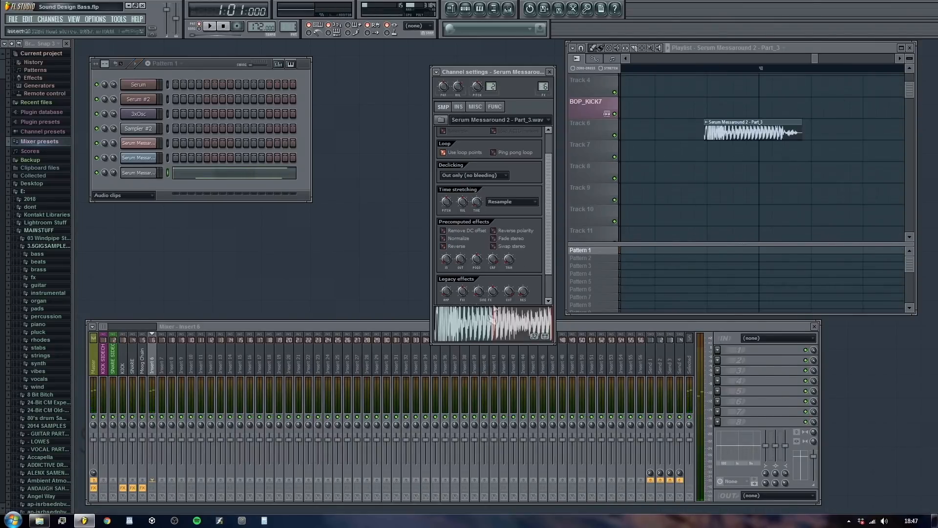
{"action": "left_click", "coordinate": [475, 107]}
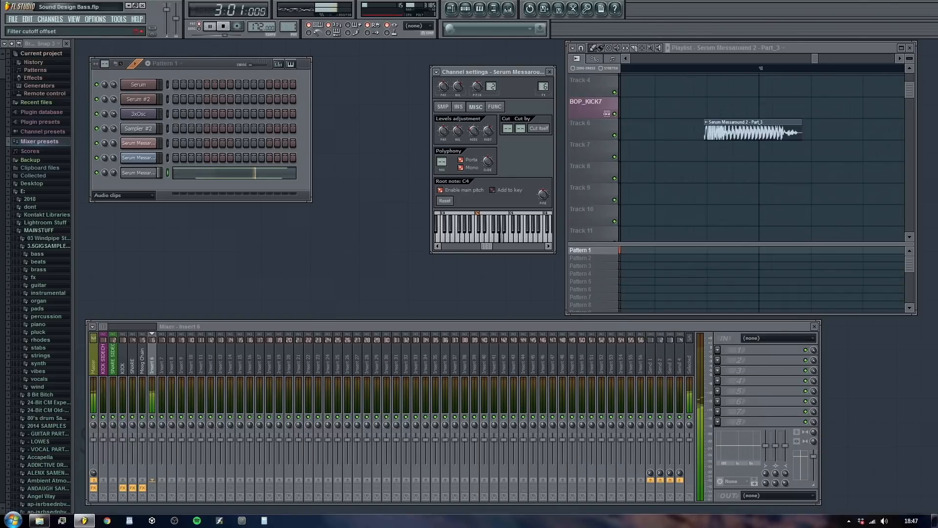
{"action": "key", "text": "space"}
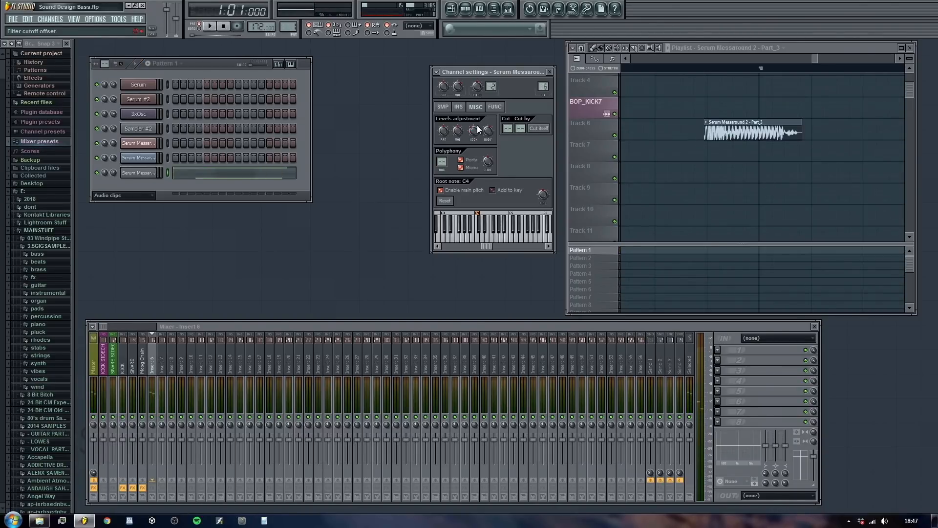
Step: Close the channel settings, delete the Serum Messaround 2 - Part_3 clip from the playlist and return the playlist view to bar 1
{"action": "left_click", "coordinate": [552, 72]}
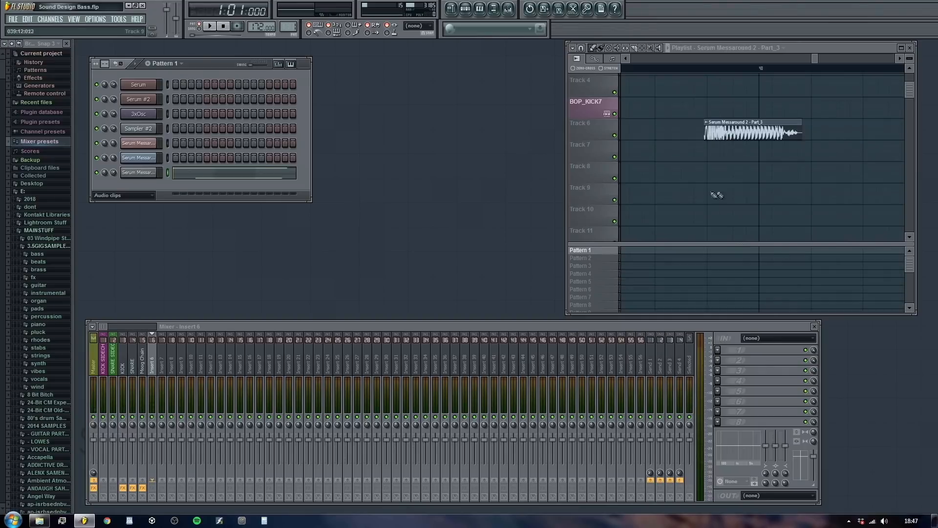
{"action": "right_click", "coordinate": [734, 124]}
{"action": "scroll", "coordinate": [637, 191], "scroll_direction": "down", "scroll_amount": 5}
{"action": "left_click_drag", "start_coordinate": [671, 59], "coordinate": [419, 80]}
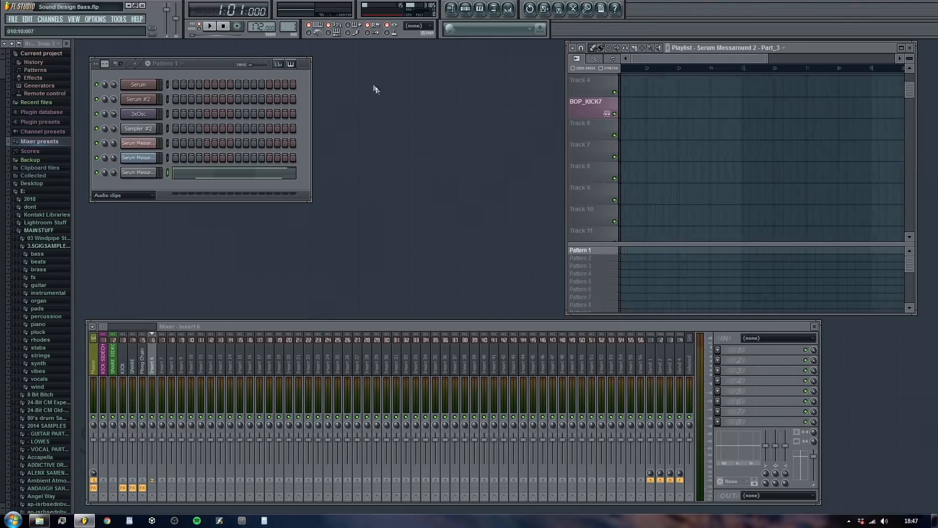
Step: Replace the Part_3 channel's existing piano roll notes with a single one-bar C4 note at bar 1, then close the piano roll
{"action": "left_click", "coordinate": [129, 172]}
{"action": "left_click", "coordinate": [444, 107]}
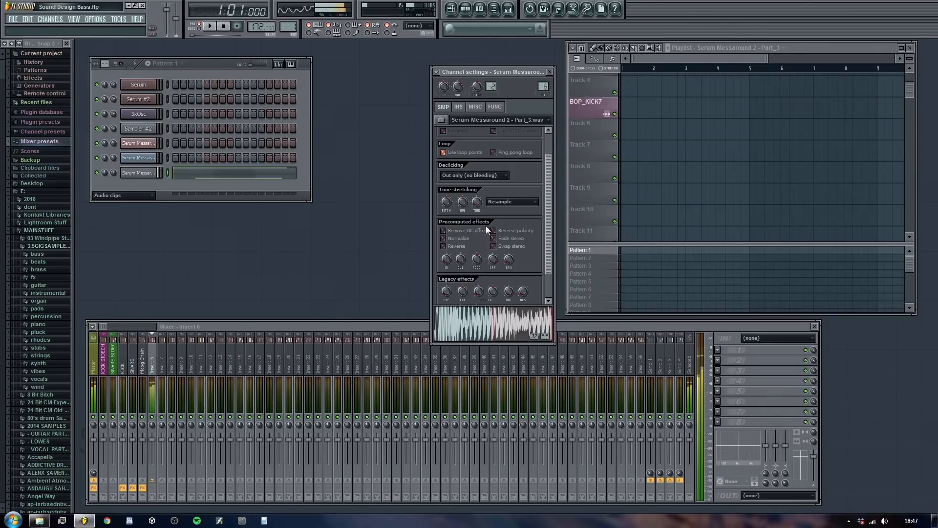
{"action": "right_click", "coordinate": [151, 176]}
{"action": "left_click", "coordinate": [165, 173]}
{"action": "right_click", "coordinate": [296, 283]}
{"action": "right_click", "coordinate": [284, 134]}
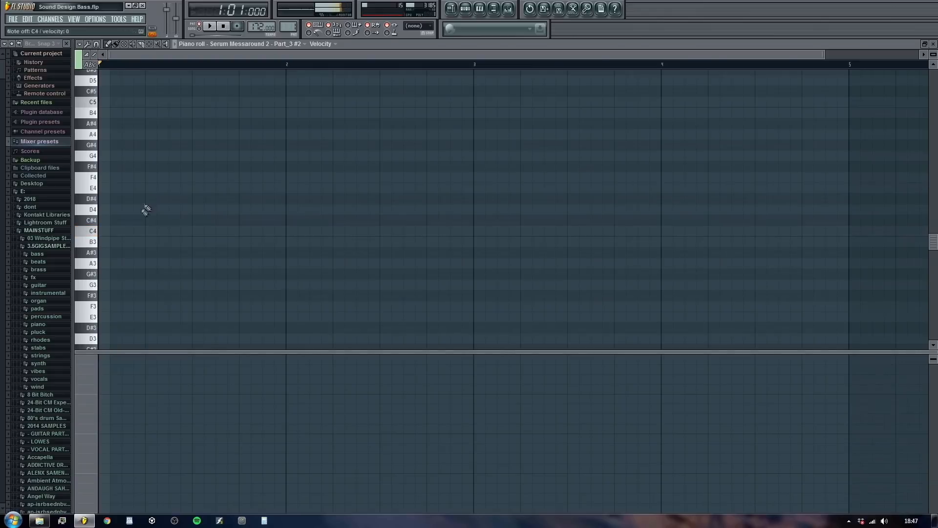
{"action": "left_click", "coordinate": [131, 231]}
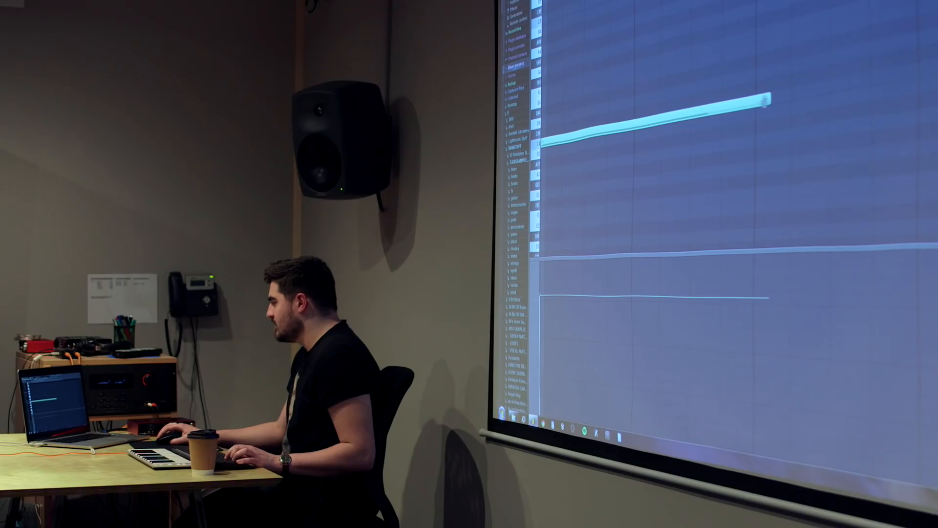
{"action": "left_click_drag", "start_coordinate": [763, 100], "coordinate": [632, 127]}
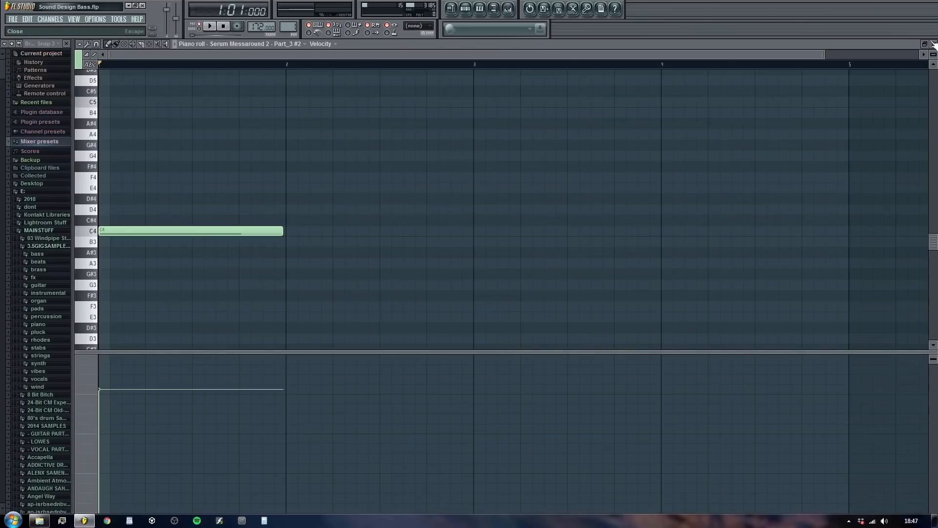
{"action": "left_click", "coordinate": [934, 43]}
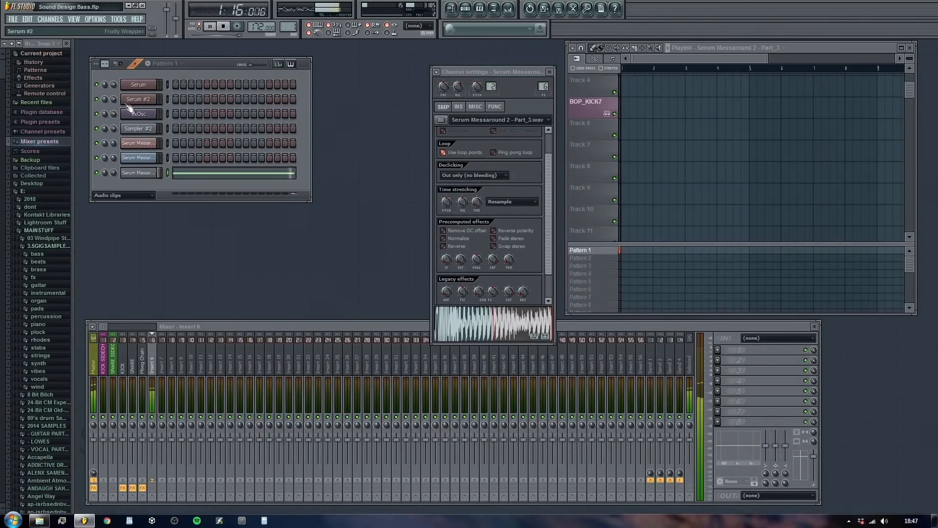
Step: Play the C4 pattern to hear the looped Part_3 sample, stop it and reposition the channel settings window
{"action": "key", "text": "space"}
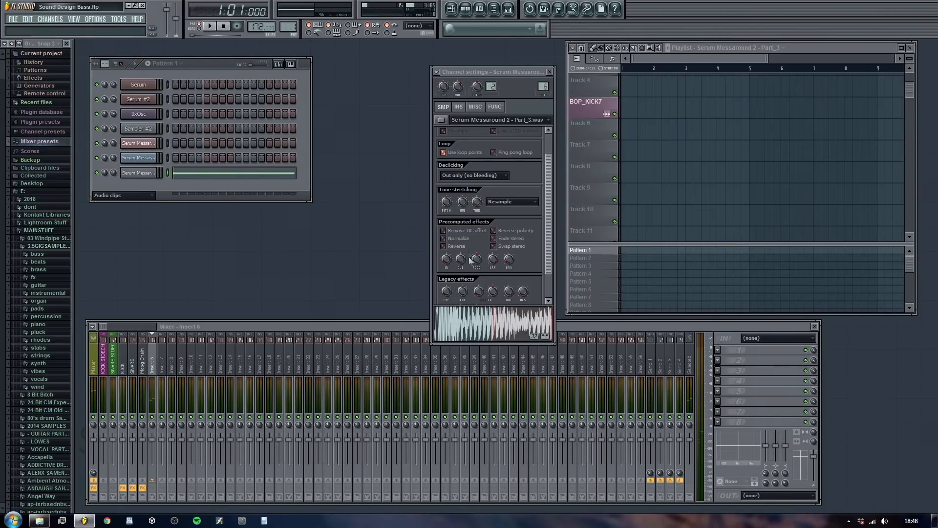
{"action": "key", "text": "space"}
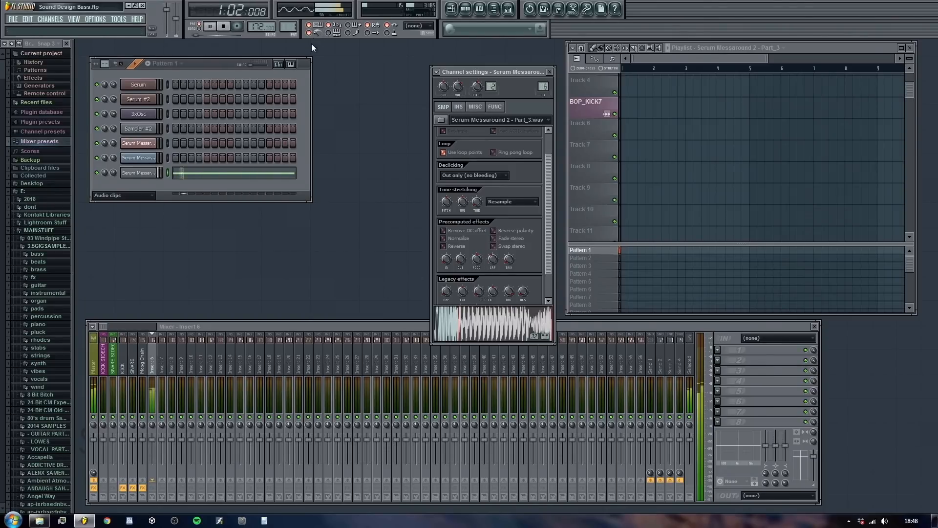
{"action": "key", "text": "space"}
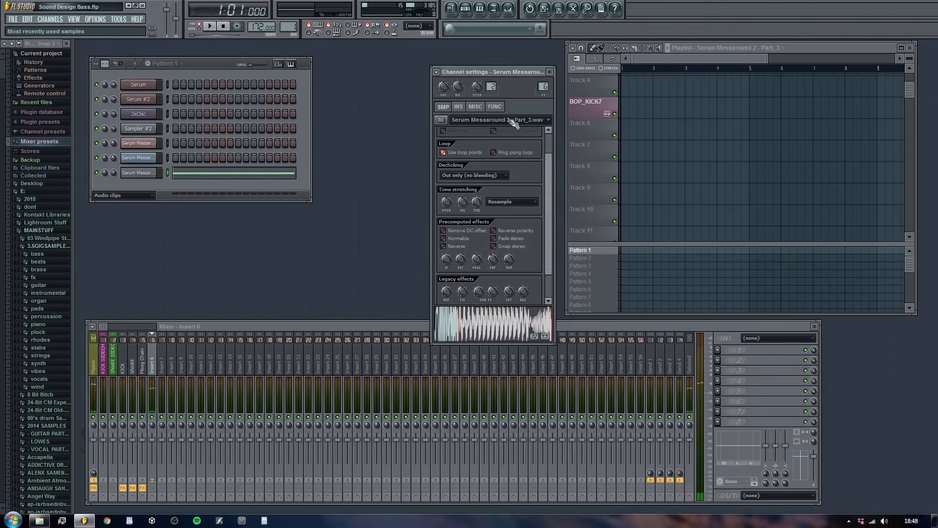
{"action": "left_click_drag", "start_coordinate": [524, 70], "coordinate": [500, 43]}
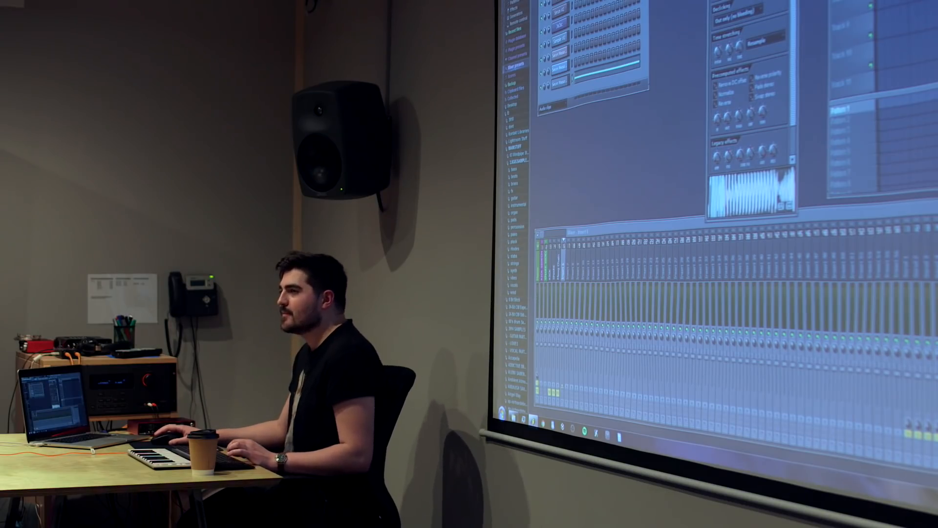
{"action": "key", "text": "Escape"}
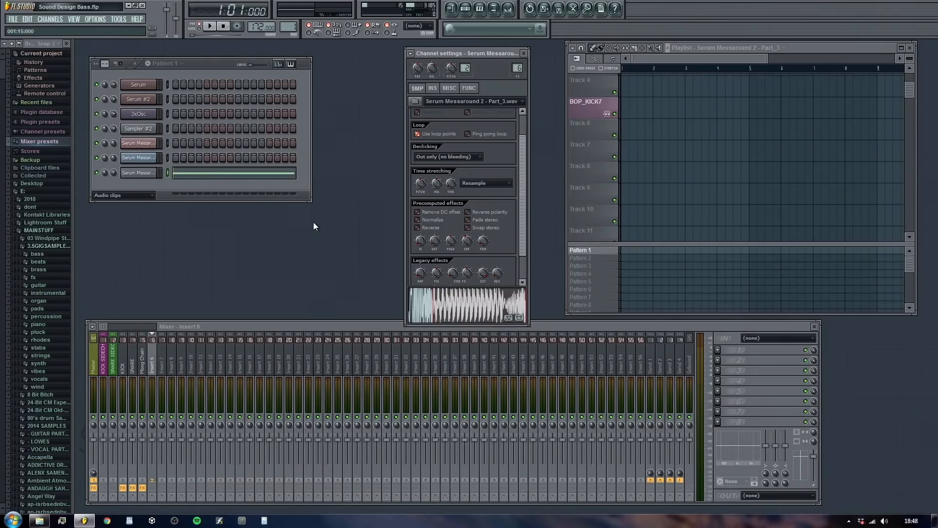
{"action": "left_click_drag", "start_coordinate": [438, 51], "coordinate": [427, 48]}
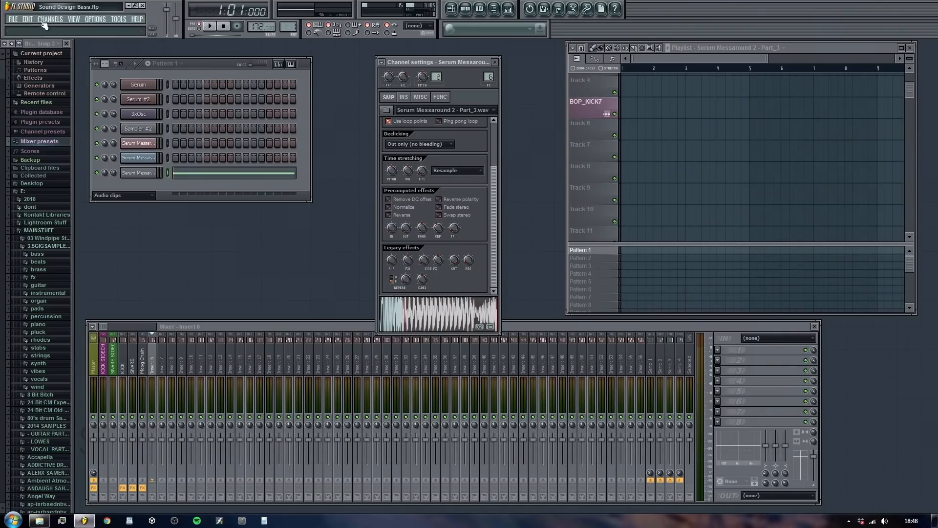
Step: Add a Kontakt 5 channel and load the Serum Messaround 2 - Part_3 sample from the Long Samples folder as an instrument
{"action": "left_click", "coordinate": [45, 20]}
{"action": "mouse_move", "coordinate": [53, 29]}
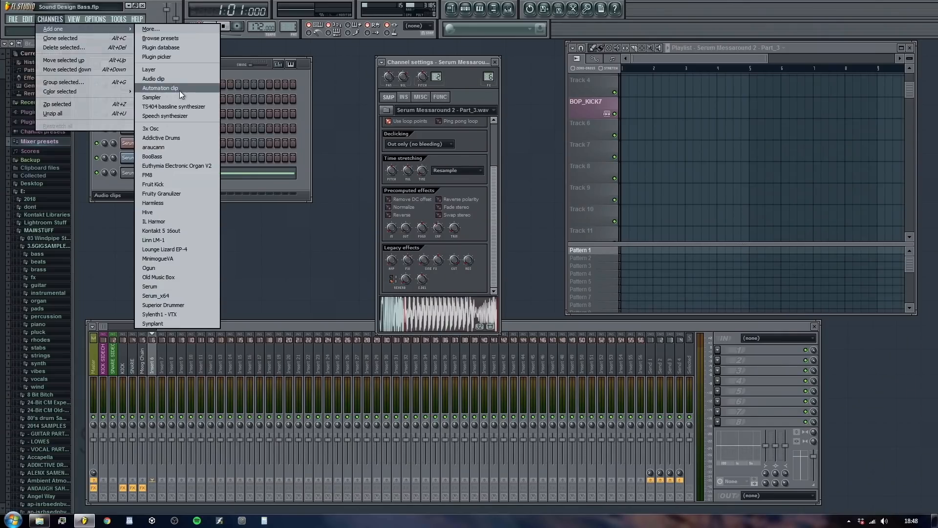
{"action": "left_click", "coordinate": [169, 230]}
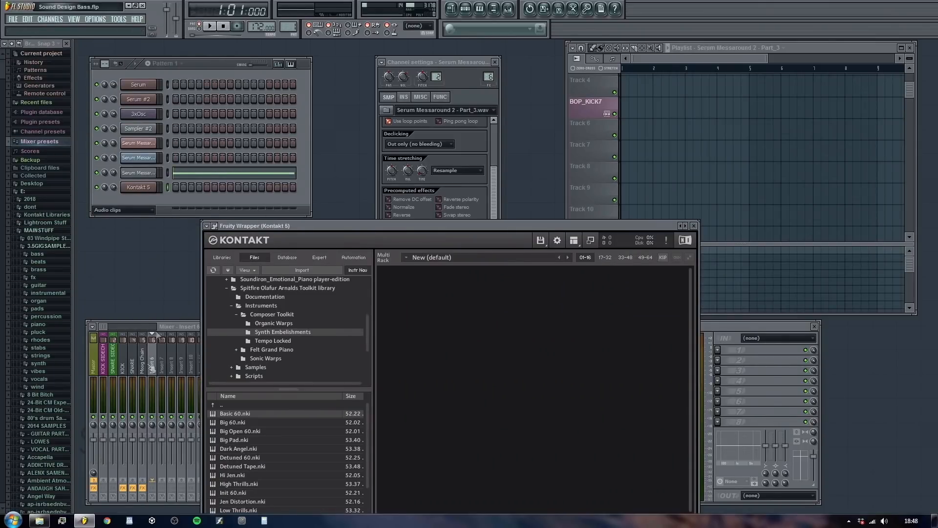
{"action": "left_click", "coordinate": [70, 522]}
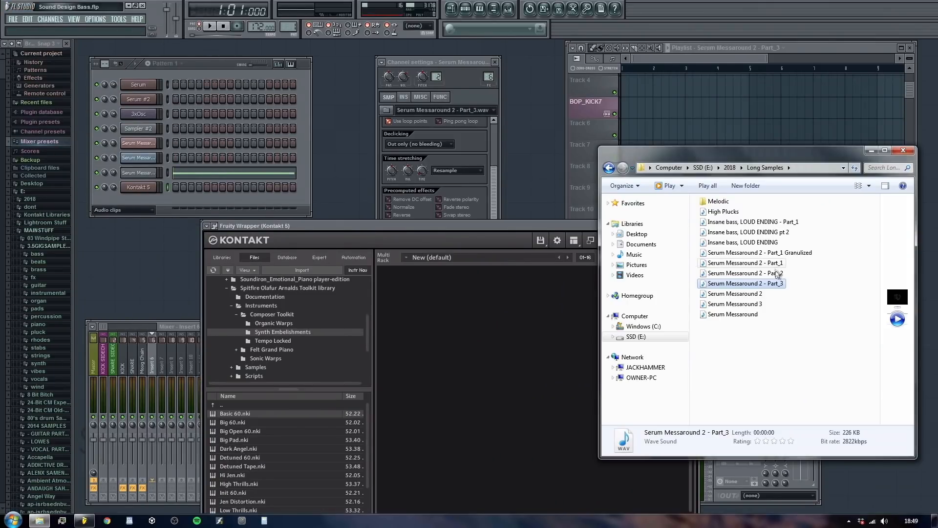
{"action": "left_click_drag", "start_coordinate": [776, 283], "coordinate": [519, 344]}
{"action": "left_click_drag", "start_coordinate": [477, 233], "coordinate": [452, 100]}
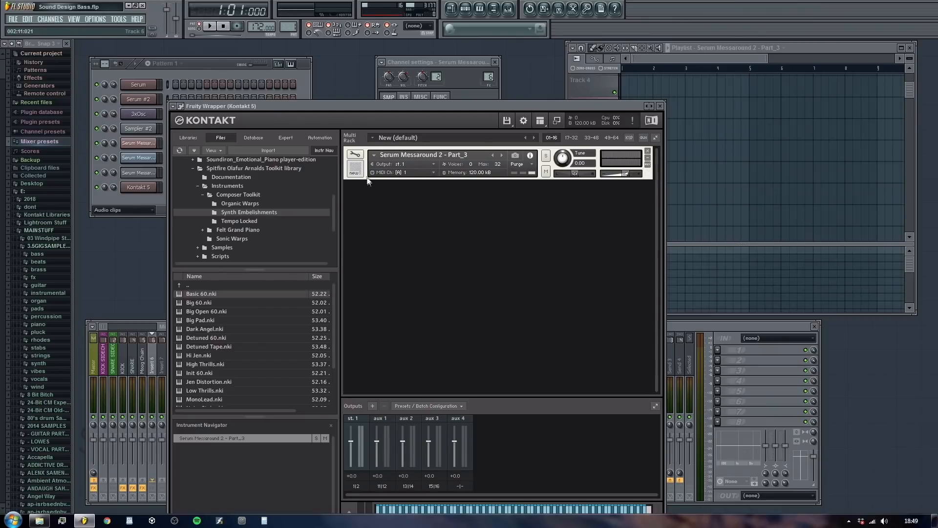
Step: Open the Part_3 instrument for editing in Kontakt and show its Group Editor, Mapping Editor and Instrument Options
{"action": "left_click", "coordinate": [361, 155]}
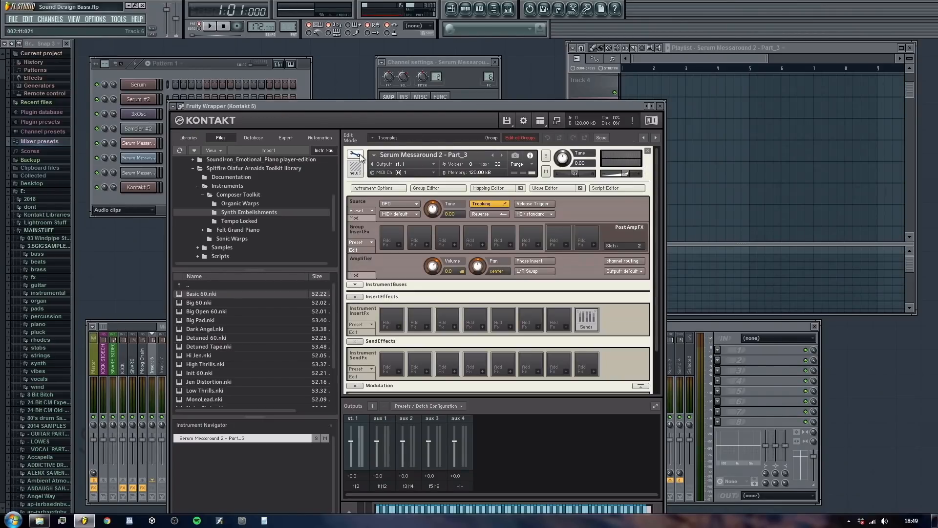
{"action": "left_click", "coordinate": [143, 189]}
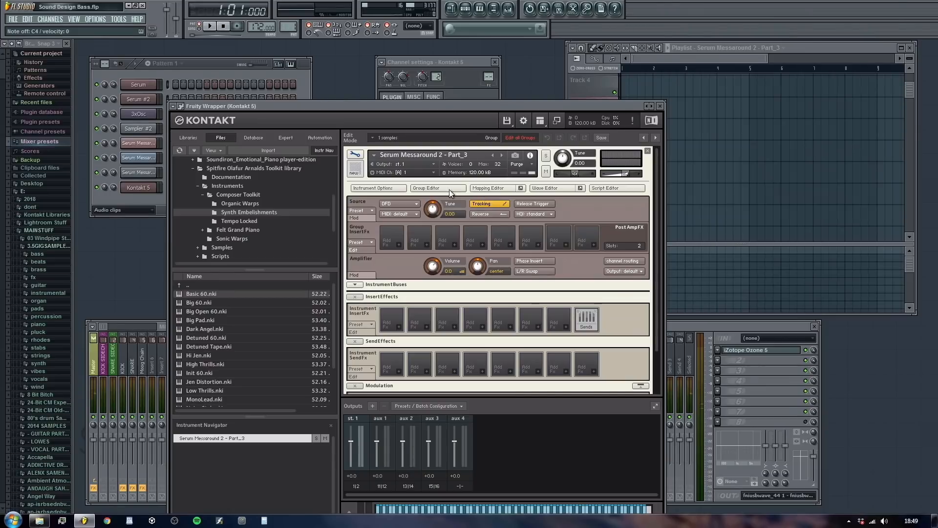
{"action": "left_click", "coordinate": [464, 190]}
{"action": "left_click", "coordinate": [480, 191]}
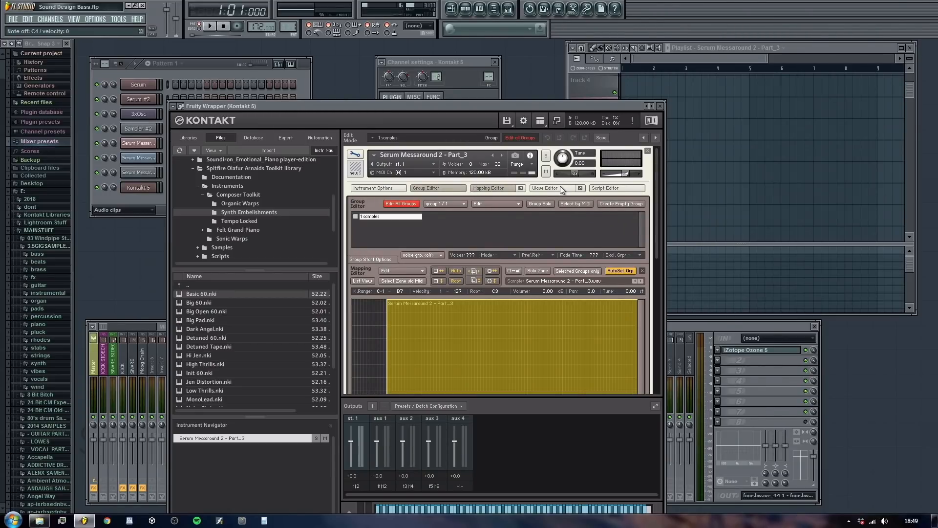
{"action": "left_click", "coordinate": [387, 189]}
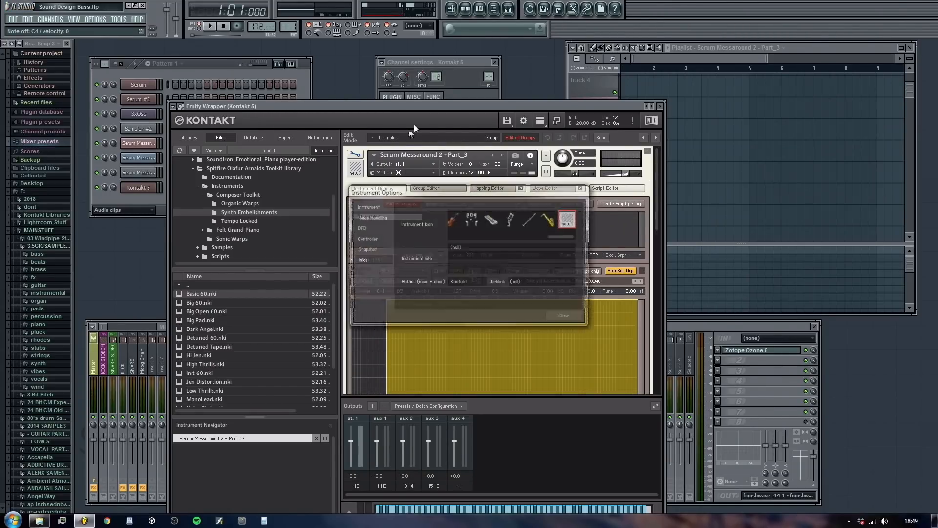